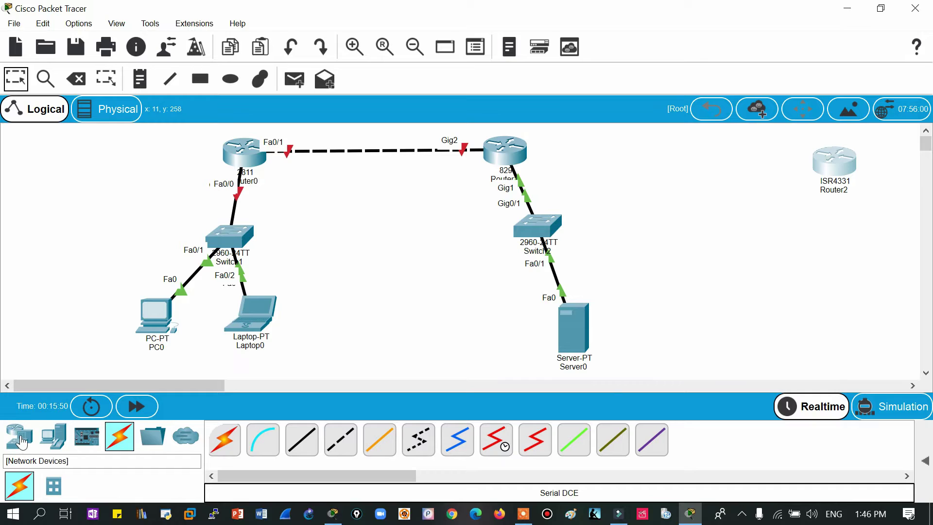
Step: Add a generic Router-PT to the logical workspace below the ISR4331 router
left_click(19, 435)
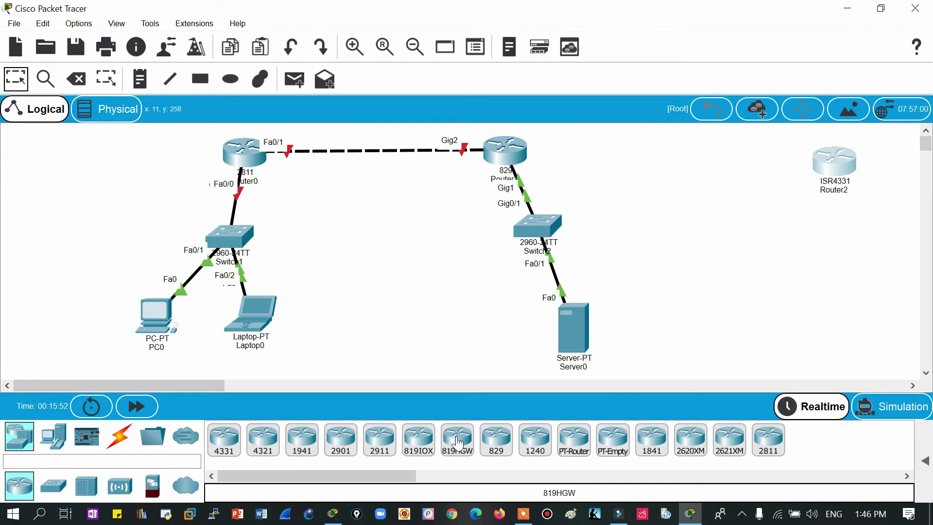
left_click(574, 438)
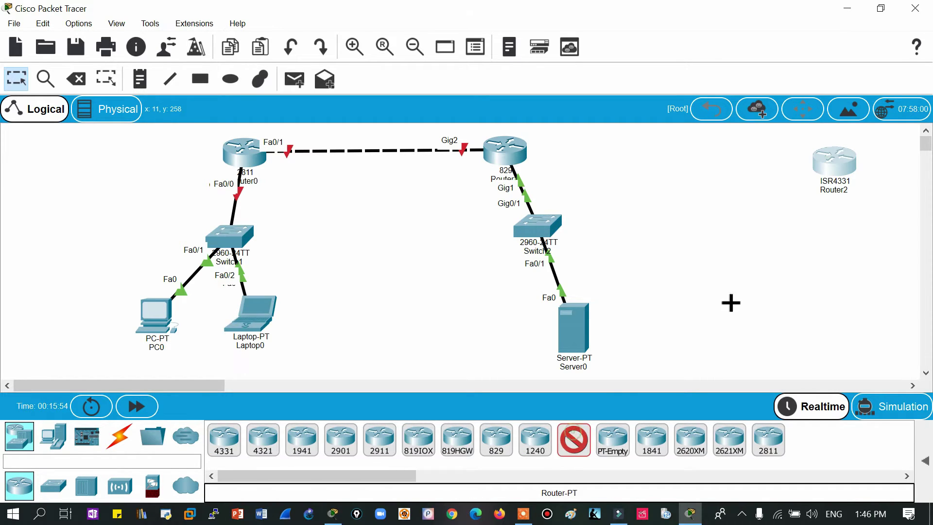
left_click(802, 264)
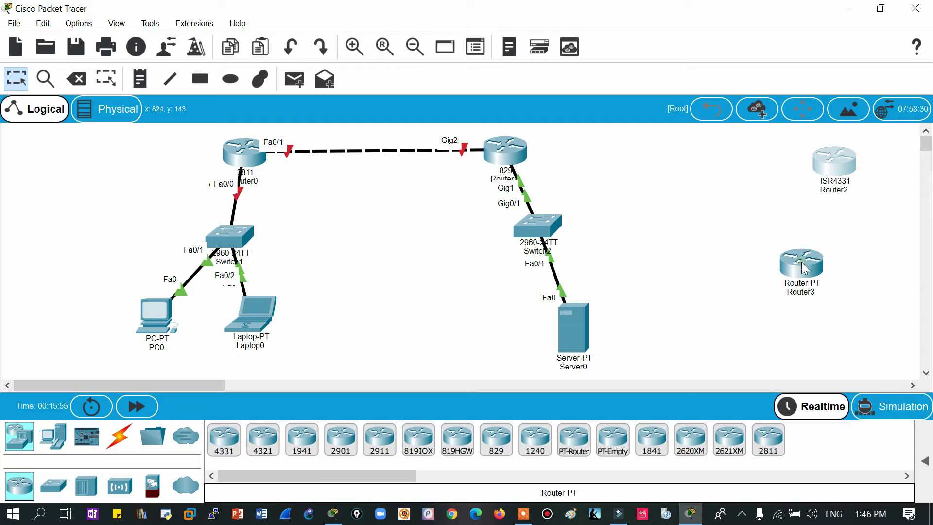
Step: Try to run a Serial DCE cable from the Router-PT's Serial2/0 port to the 829 router
left_click(119, 436)
left_click(502, 443)
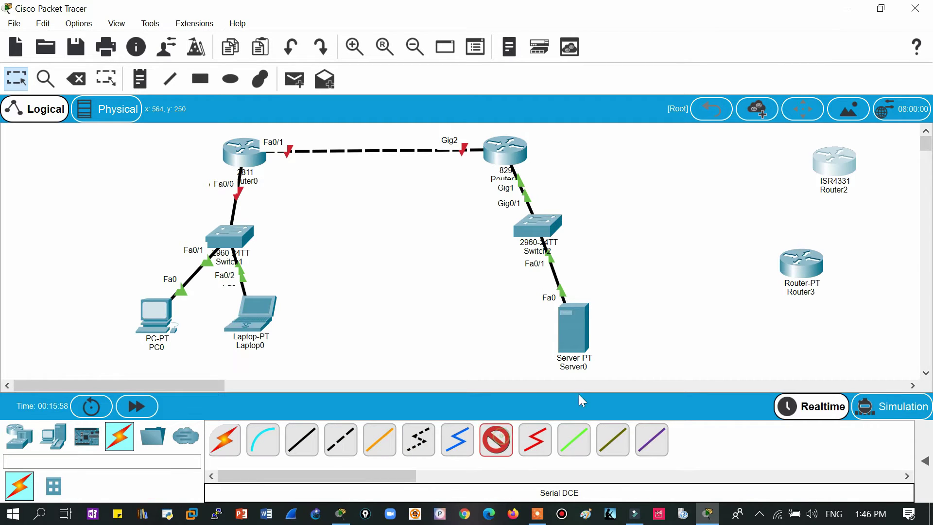
left_click(803, 265)
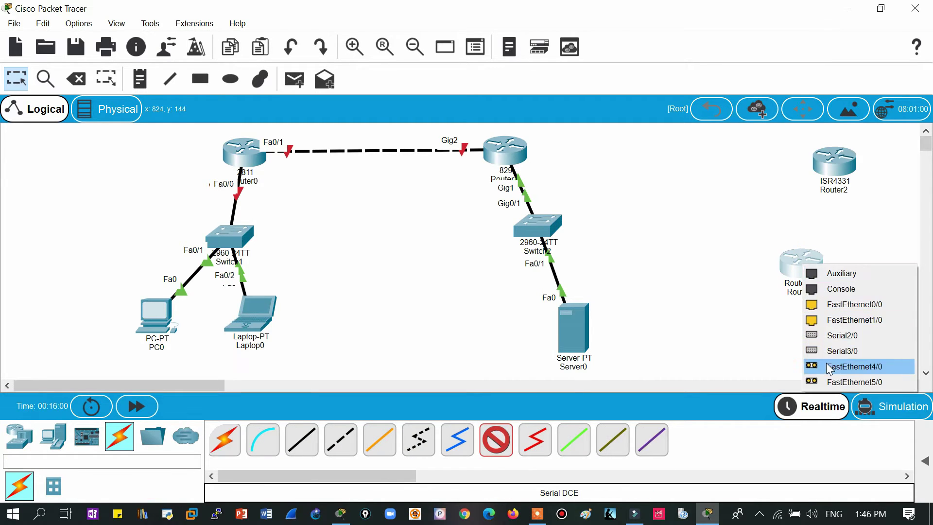
left_click(836, 336)
left_click(512, 154)
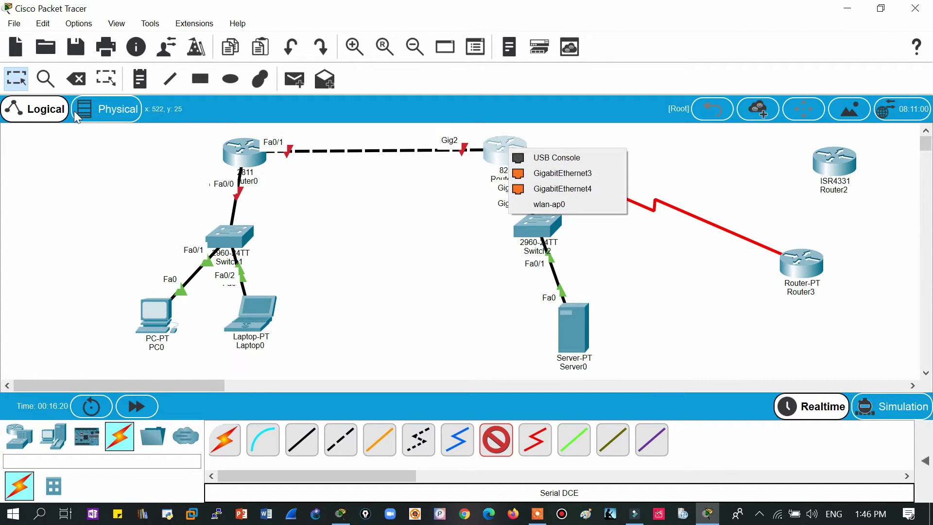
key("Escape")
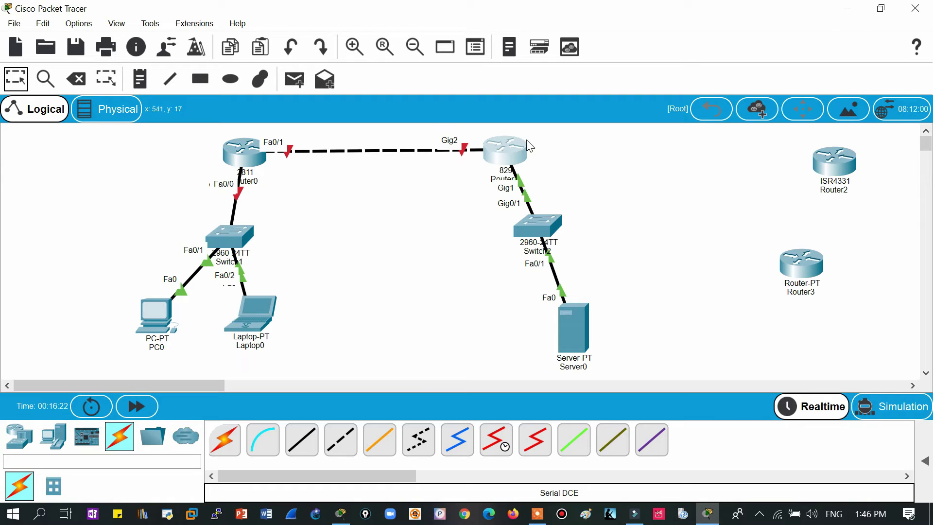
key("Escape")
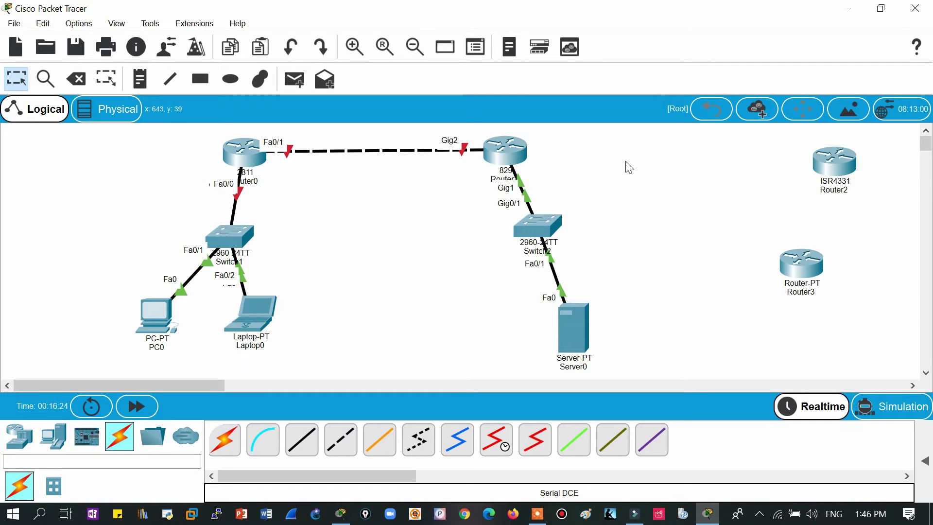
Step: Inspect the physical device view and available modules of the 829 router for serial expansion
left_click(506, 151)
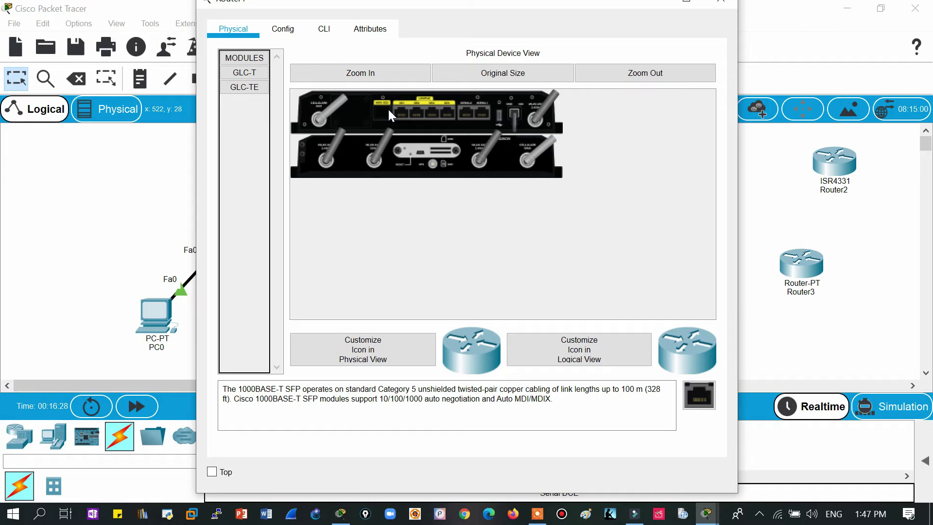
left_click(729, 6)
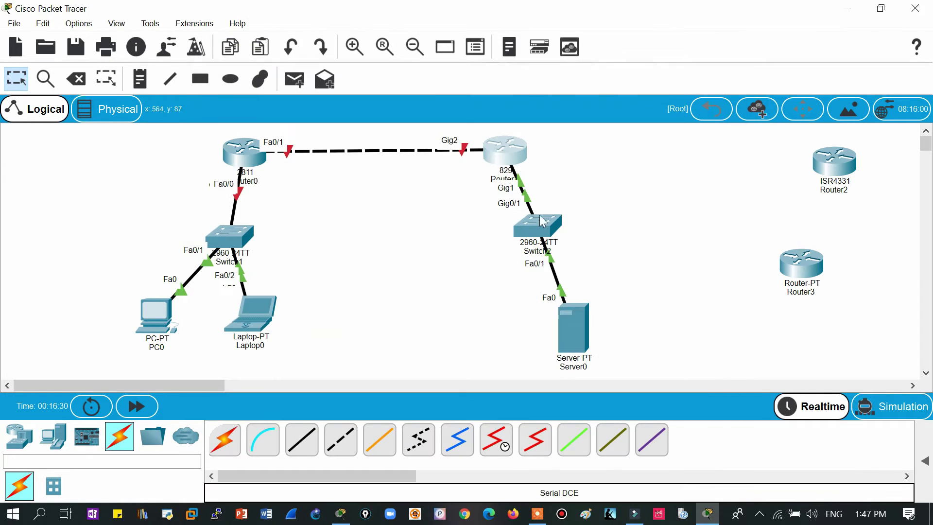
left_click(502, 149)
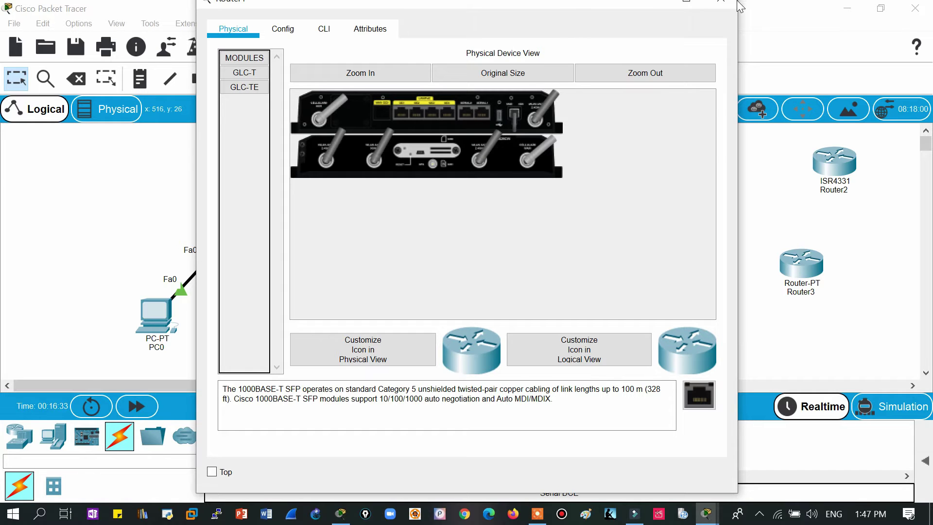
left_click(721, 5)
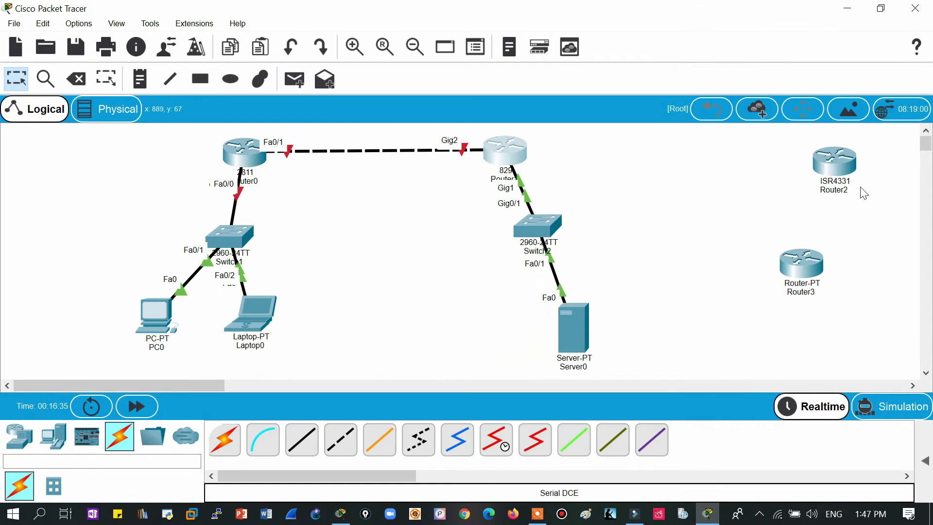
Step: Install a NIM-2T serial module in the second NIM slot of the ISR4331 router and switch its power on
left_click(833, 168)
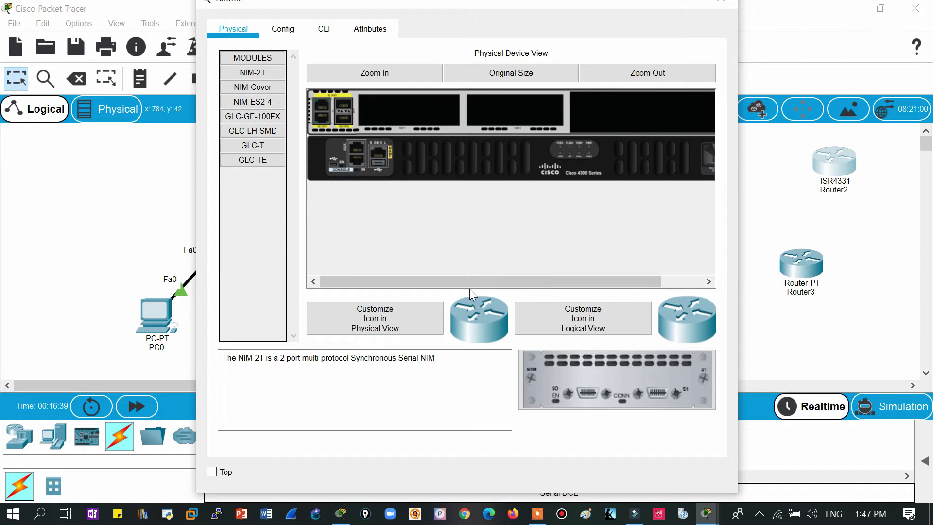
left_click_drag(473, 285, 583, 287)
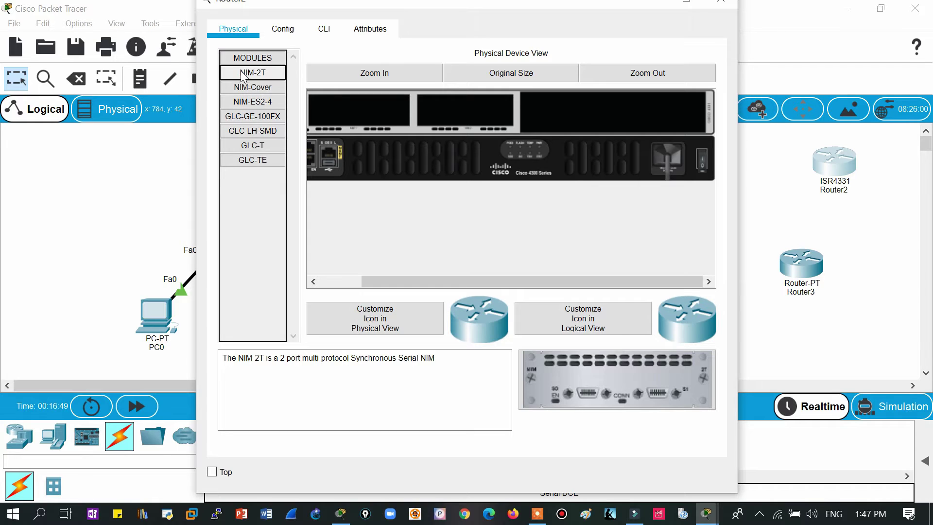
left_click_drag(246, 73, 599, 118)
left_click_drag(255, 75, 468, 116)
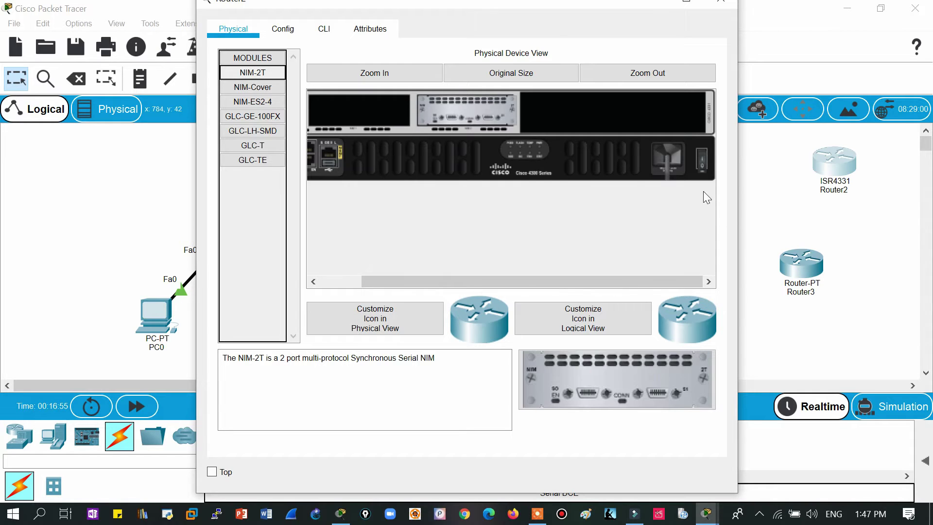
left_click(703, 168)
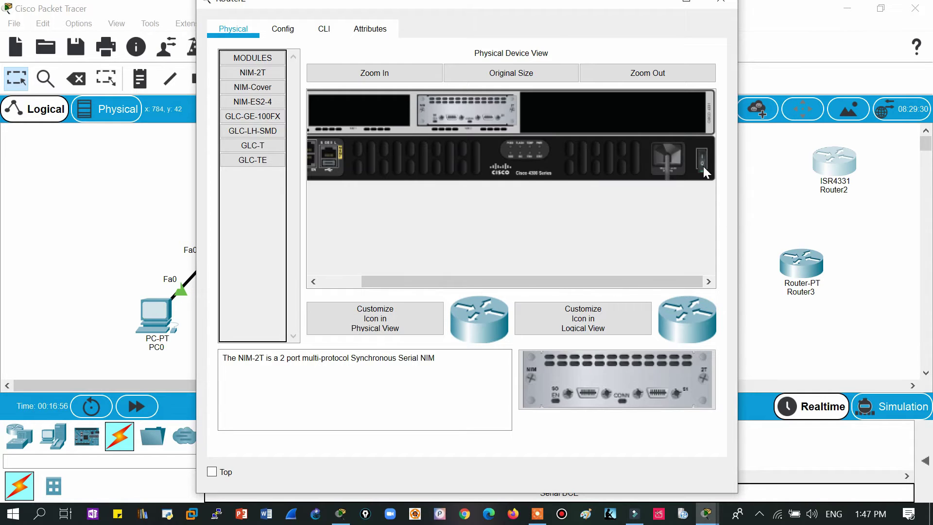
left_click(721, 5)
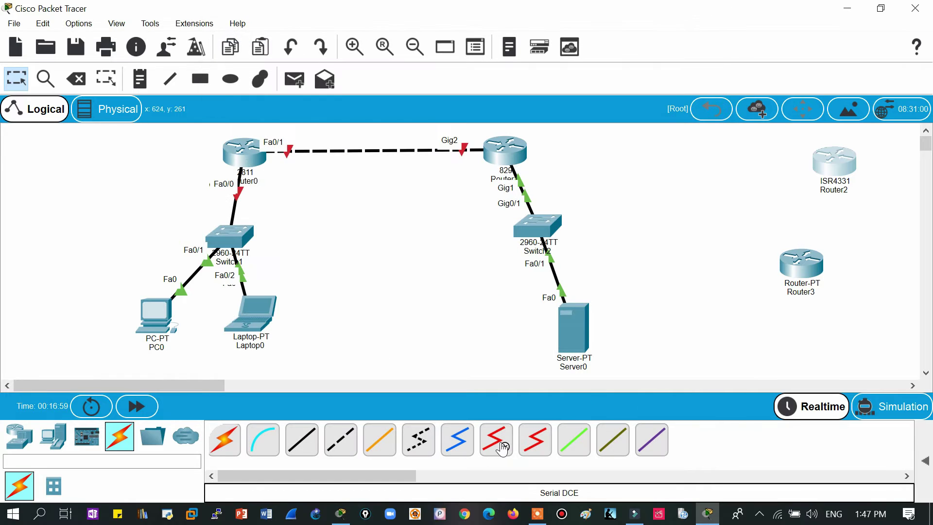
Step: Connect Router-PT Serial2/0 to ISR4331 Serial0/2/0 with a Serial DCE cable and move the Router-PT farther down beside Server0
left_click(806, 263)
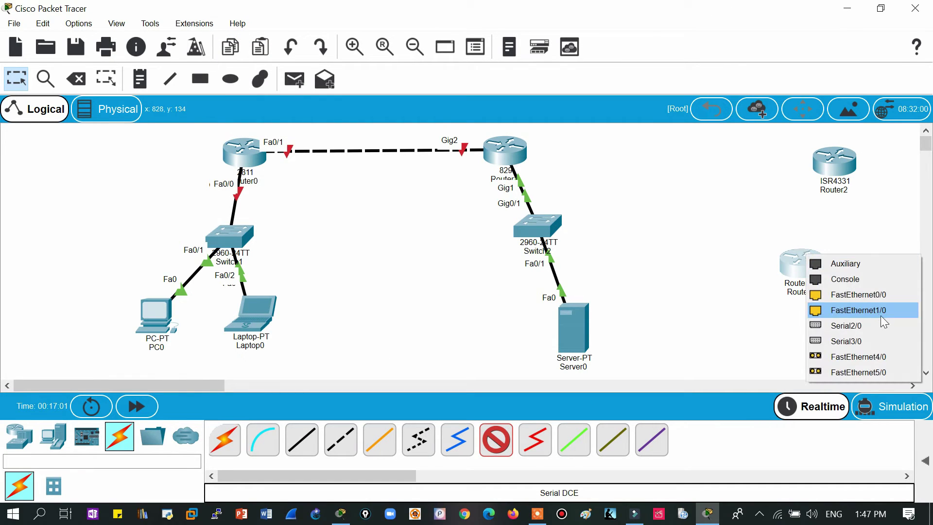
left_click(852, 331)
left_click(833, 162)
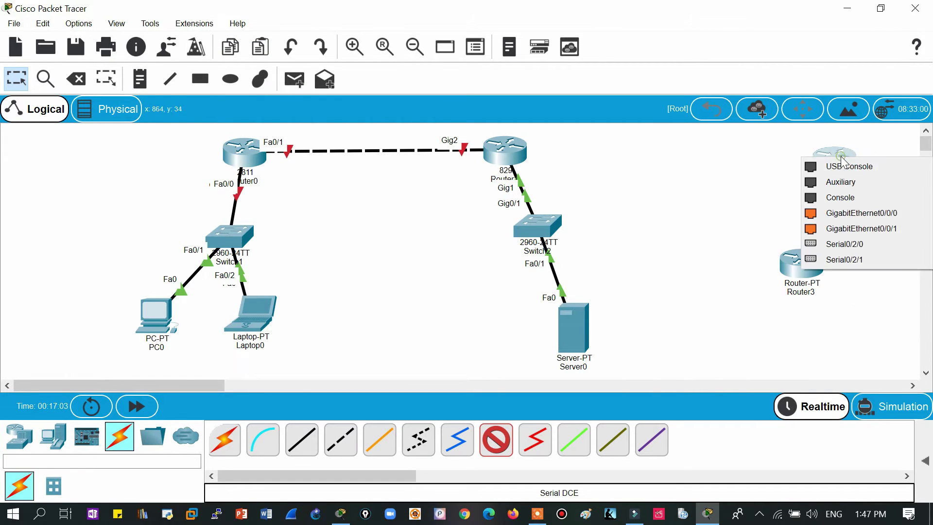
left_click(832, 243)
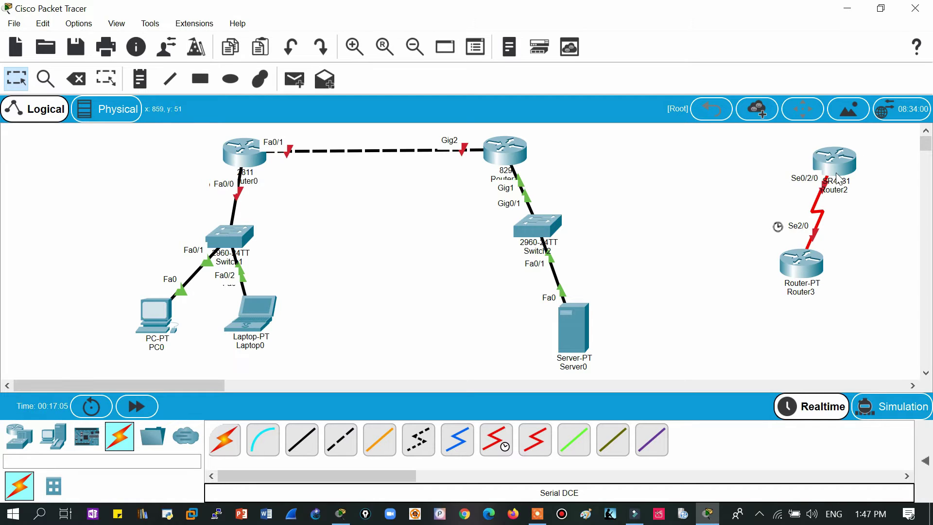
left_click_drag(806, 270, 700, 343)
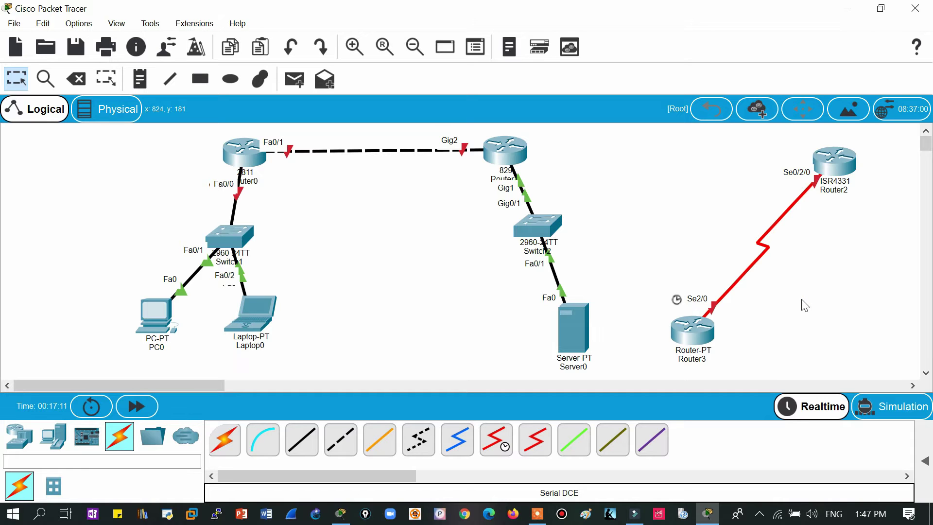
Step: Install an NM-2FE2W module in the 2811 router's large slot and check the NM-1FE2W and NM-1E2W descriptions
left_click(242, 151)
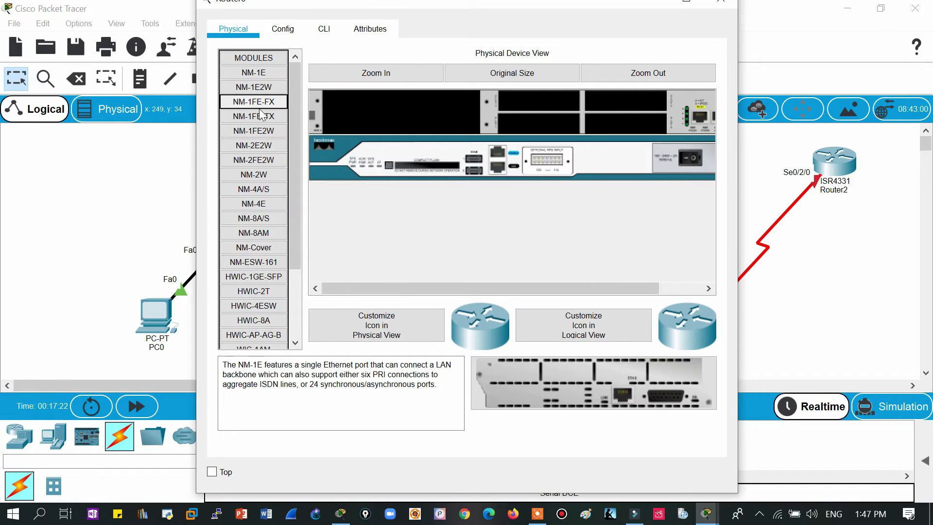
left_click(277, 161)
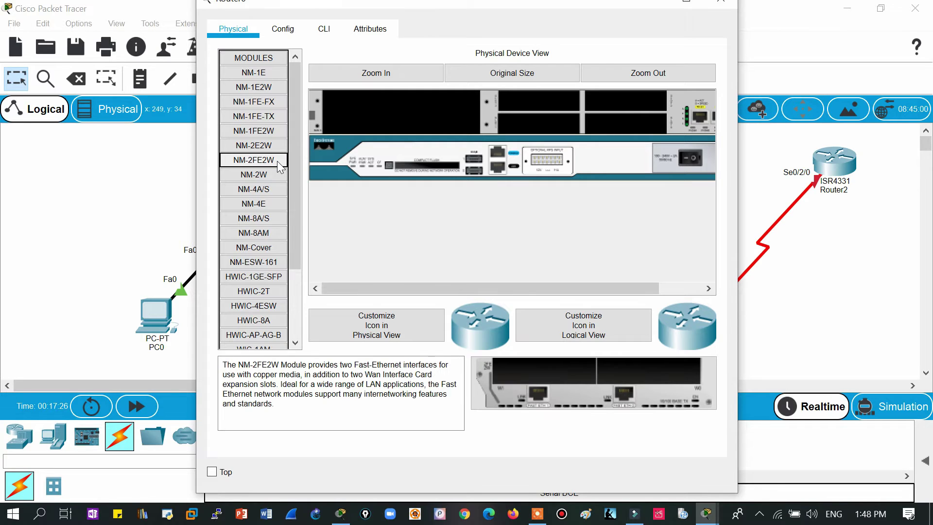
left_click_drag(589, 392, 318, 103)
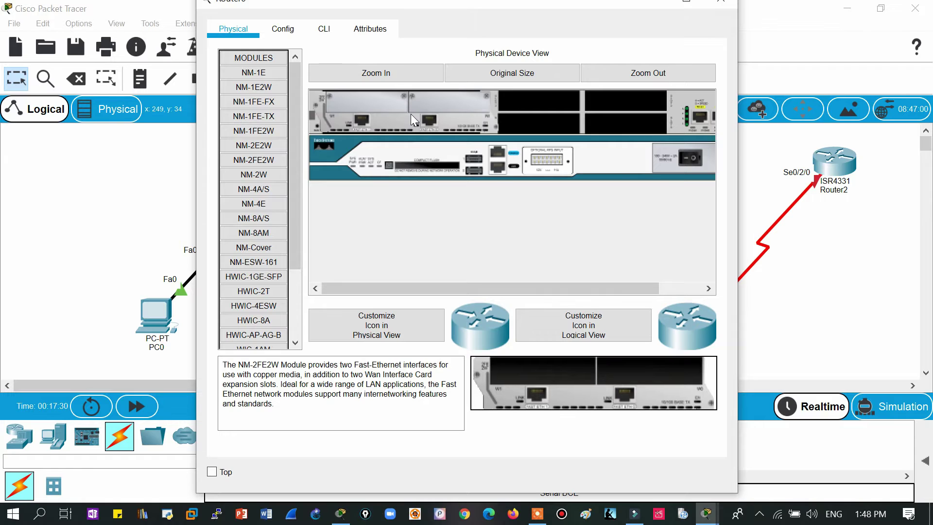
left_click(244, 132)
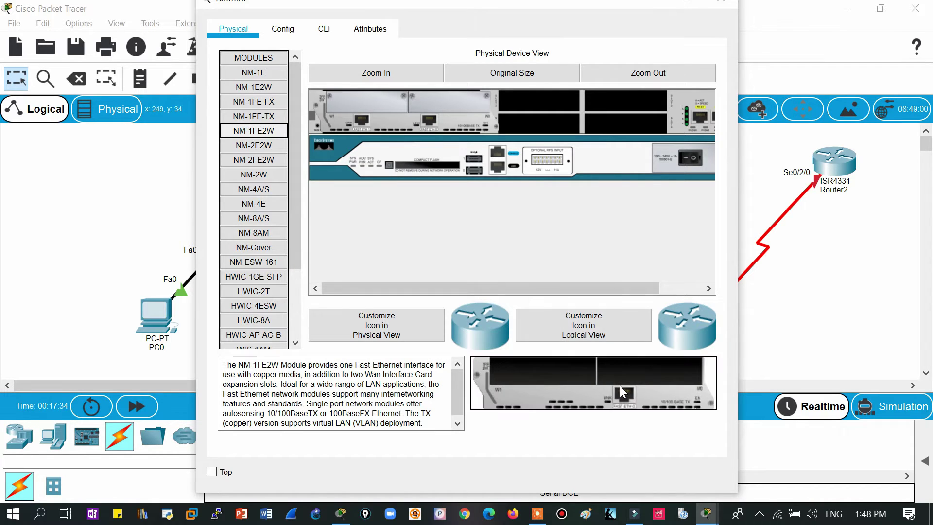
left_click(256, 88)
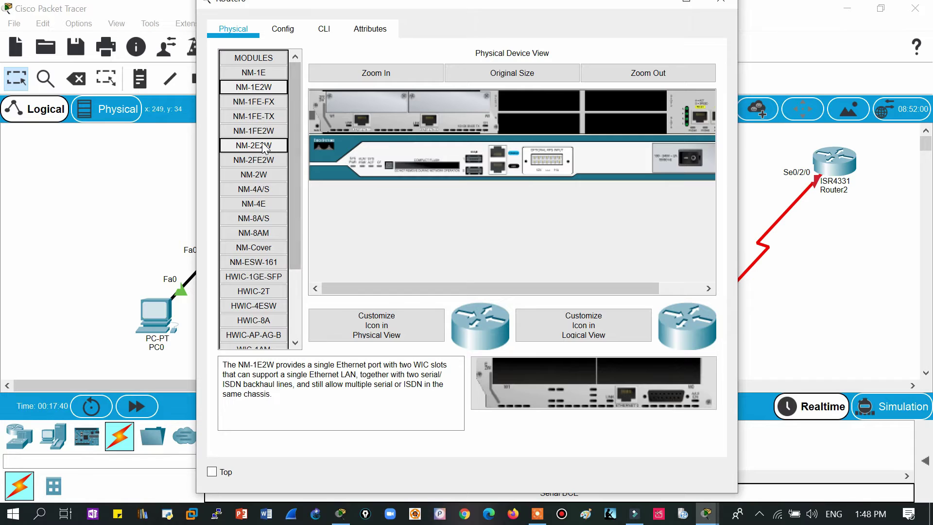
left_click(248, 162)
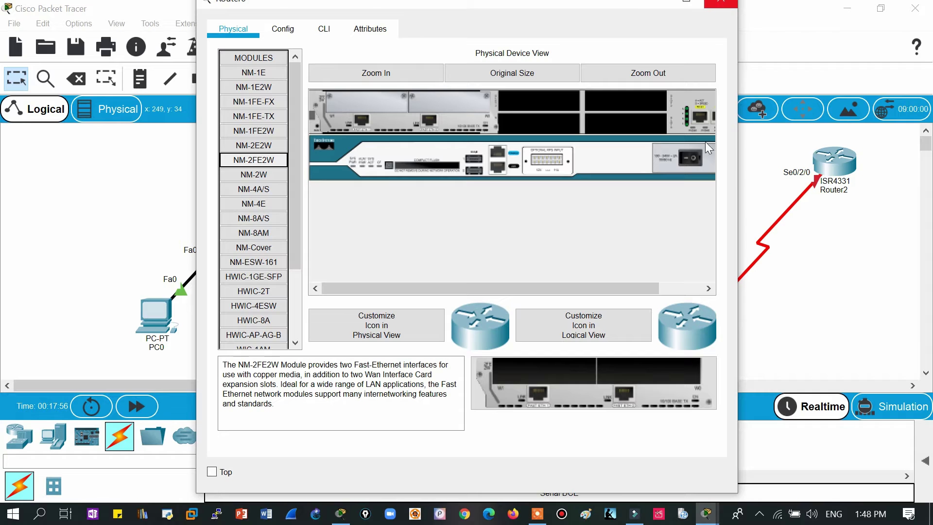
Step: Install an HWIC-2T serial card in the 2811 router's upper-left small slot and switch its power on
left_click_drag(591, 289, 672, 284)
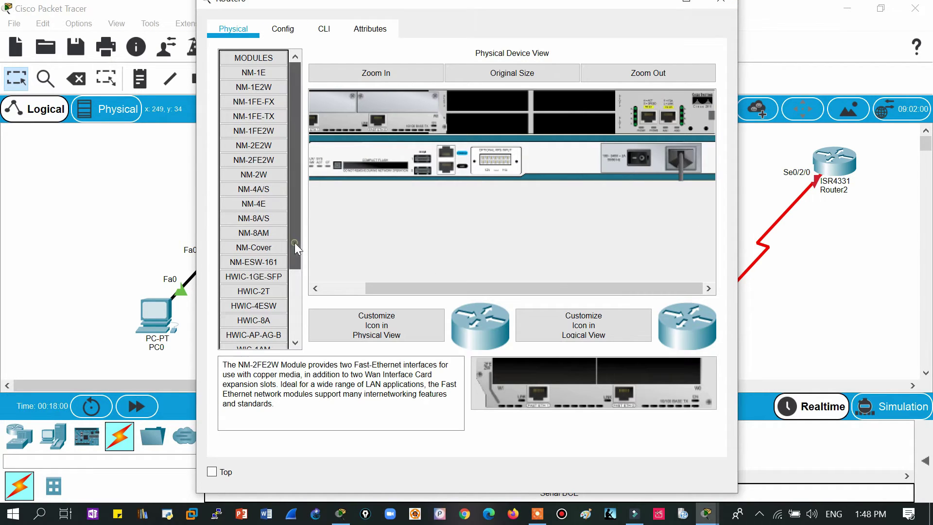
left_click_drag(294, 243, 298, 325)
left_click(244, 312)
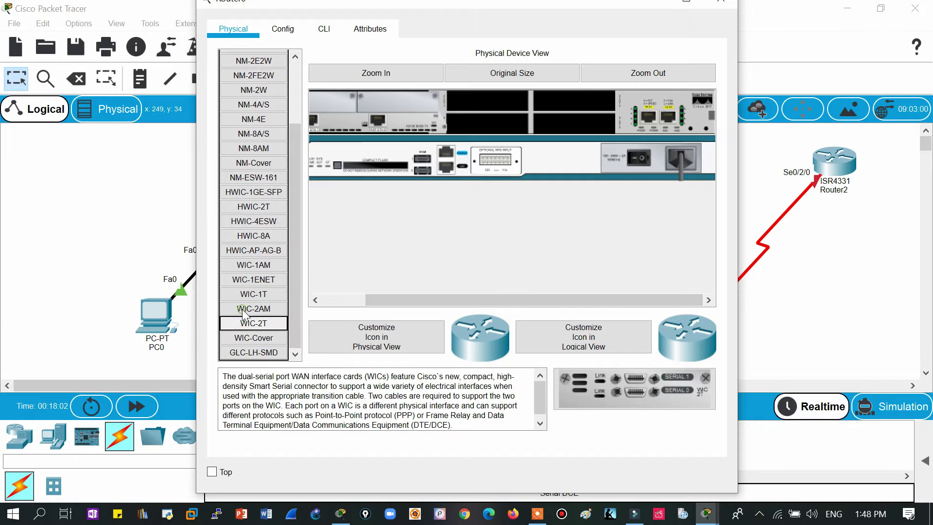
left_click(237, 208)
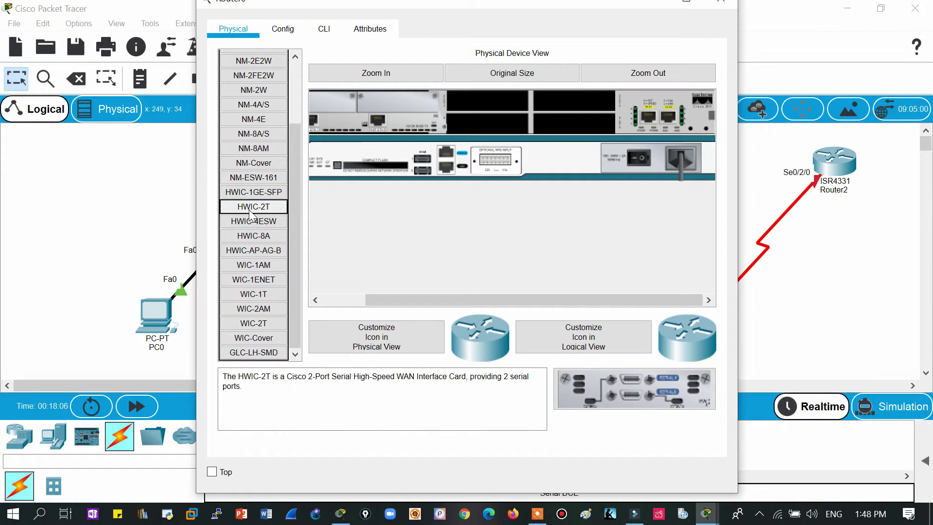
left_click_drag(248, 209, 480, 101)
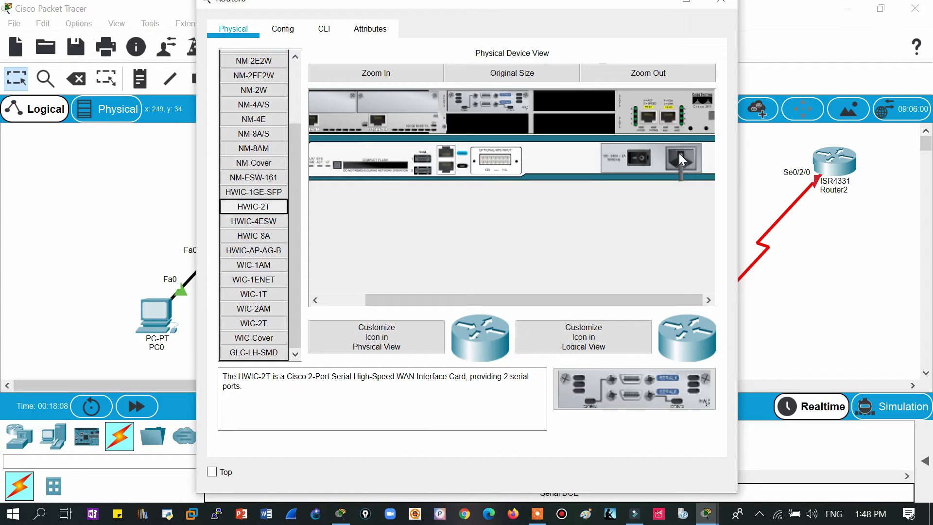
left_click(642, 159)
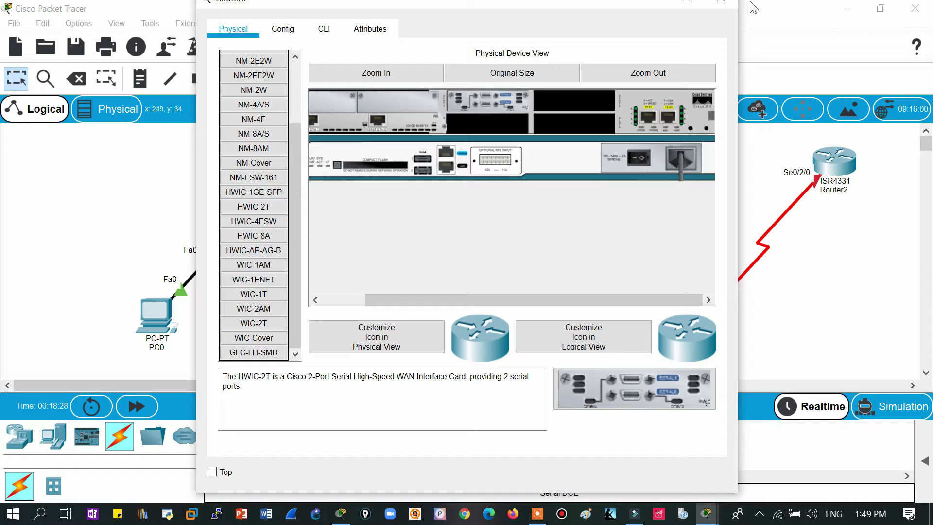
left_click(721, 2)
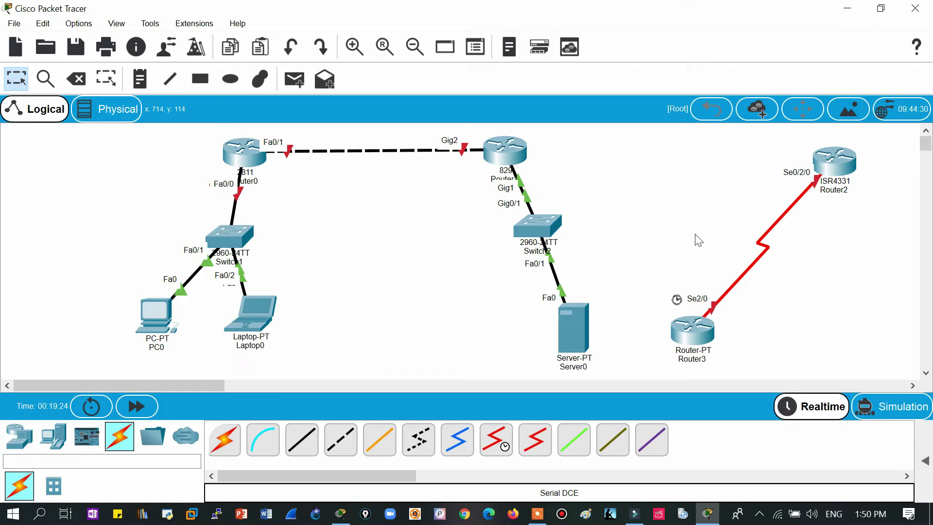
Step: Open the physical workspace and navigate from Intercity into the Corporate Office
left_click(124, 123)
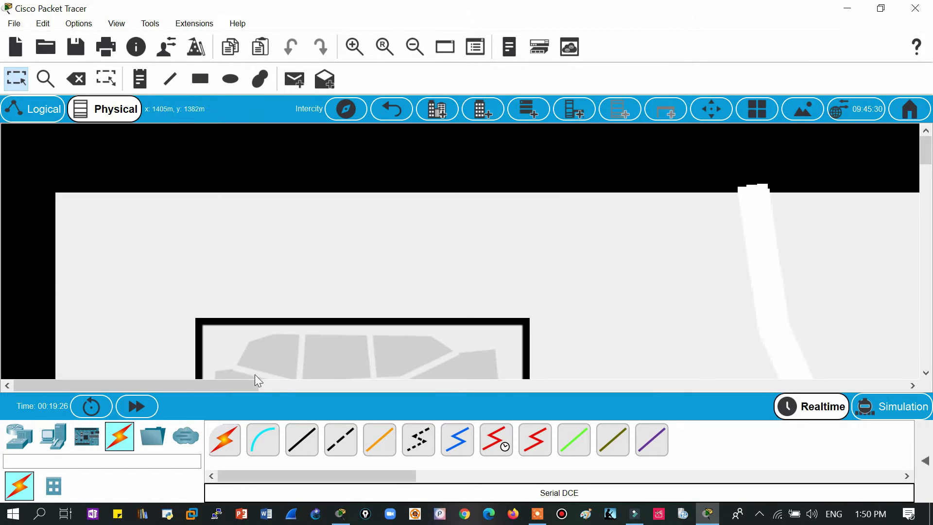
left_click(440, 363)
left_click(280, 287)
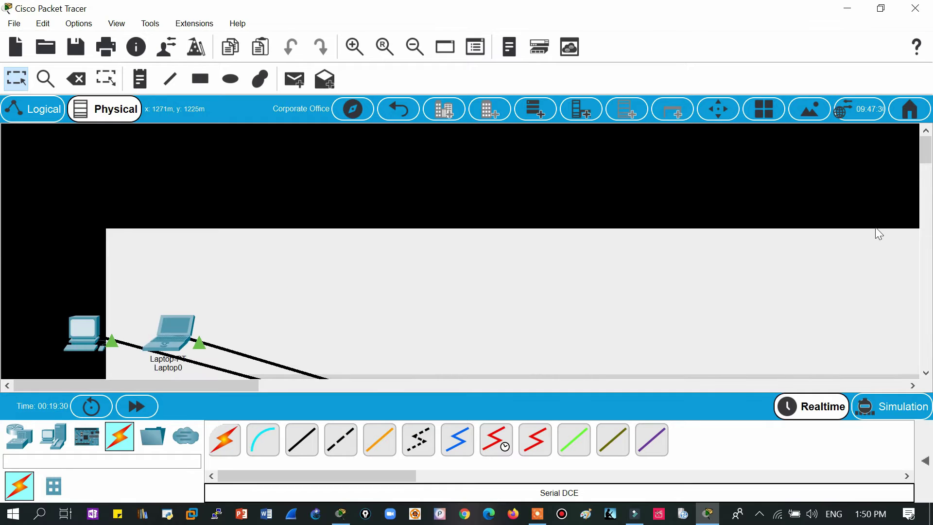
Step: Enter the Main Wiring Closet from the Corporate Office and examine Power Distribution Device0, Router0 and Router1 in the rack
left_click_drag(923, 152, 925, 195)
left_click_drag(221, 388, 406, 386)
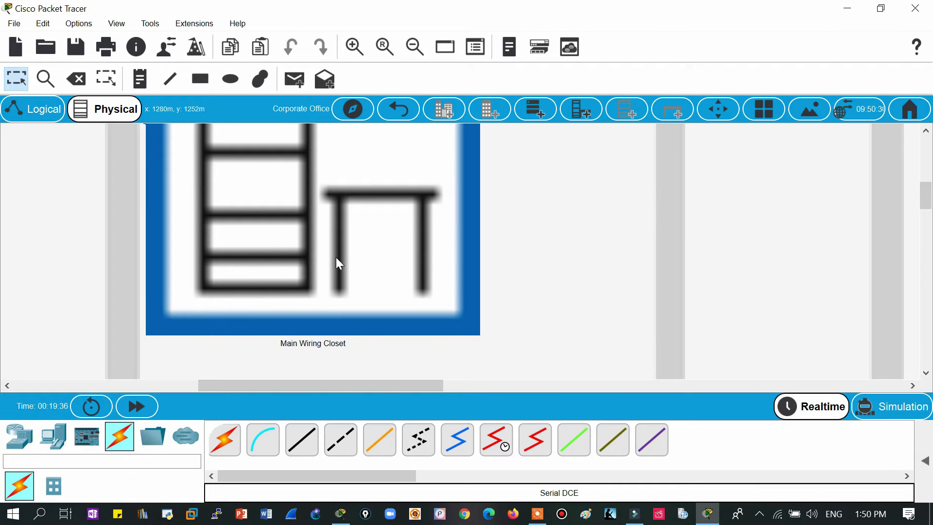
left_click(312, 216)
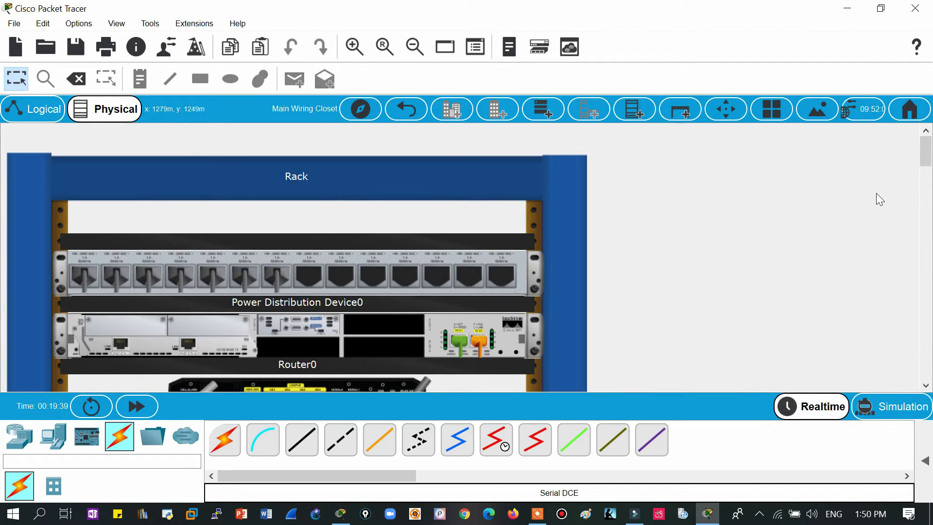
left_click(925, 385)
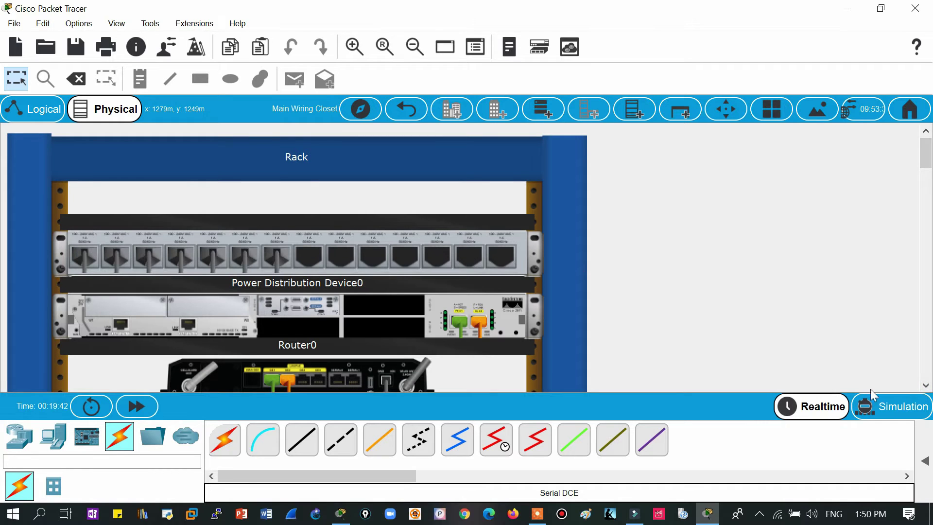
left_click(925, 386)
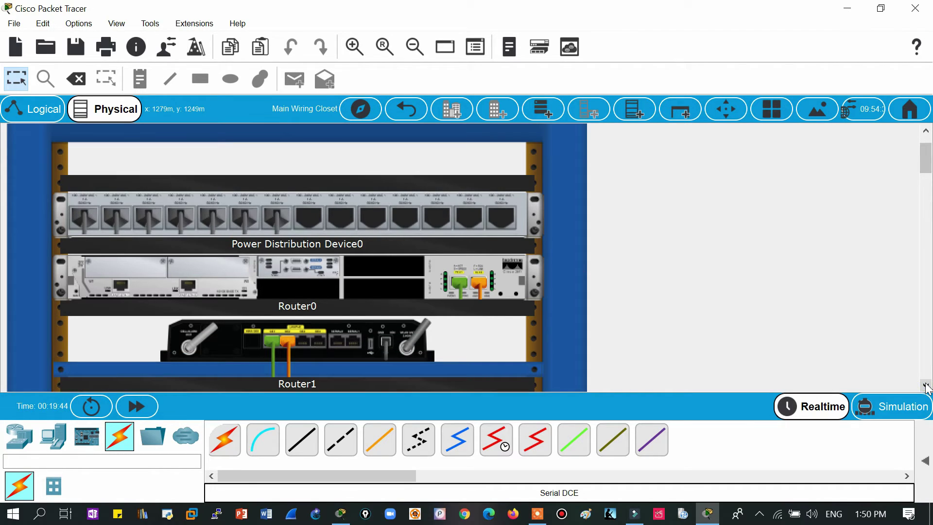
left_click(926, 385)
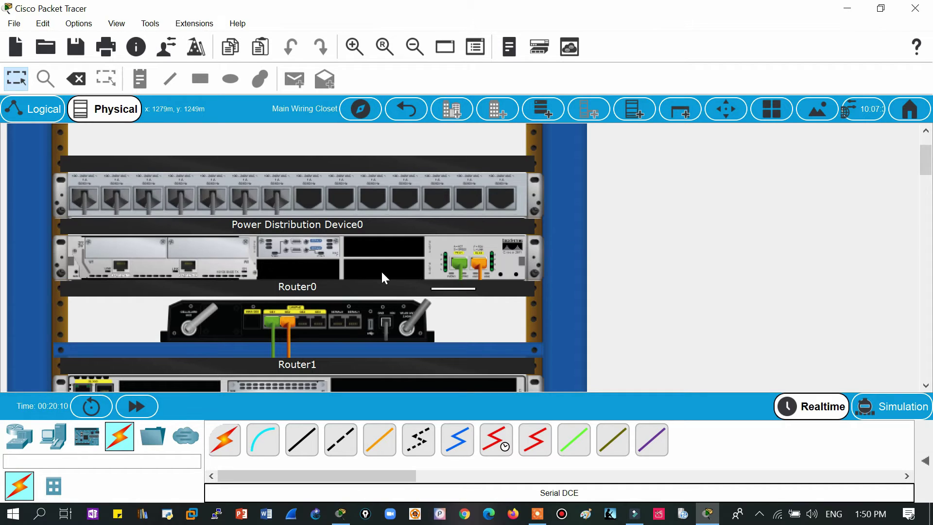
mouse_move(458, 271)
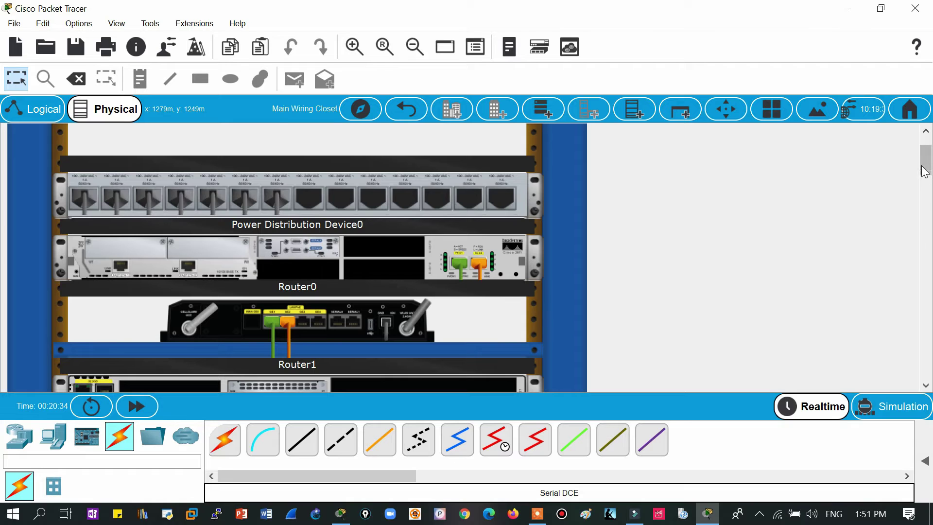
left_click_drag(926, 169, 925, 165)
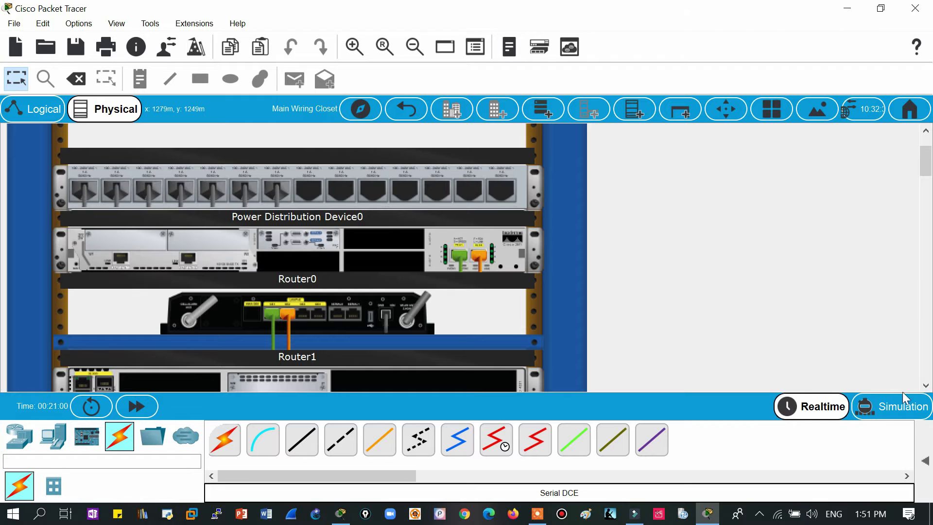
Step: Examine the modules and cabling of Router2, Switch1, Switch2 and Server0 in the rack
scroll(926, 385, "down", 3)
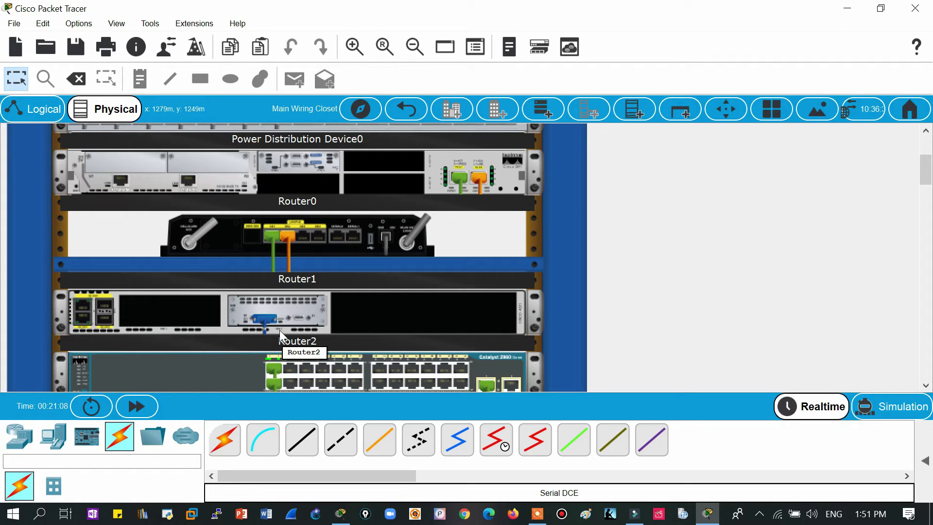
left_click(926, 386)
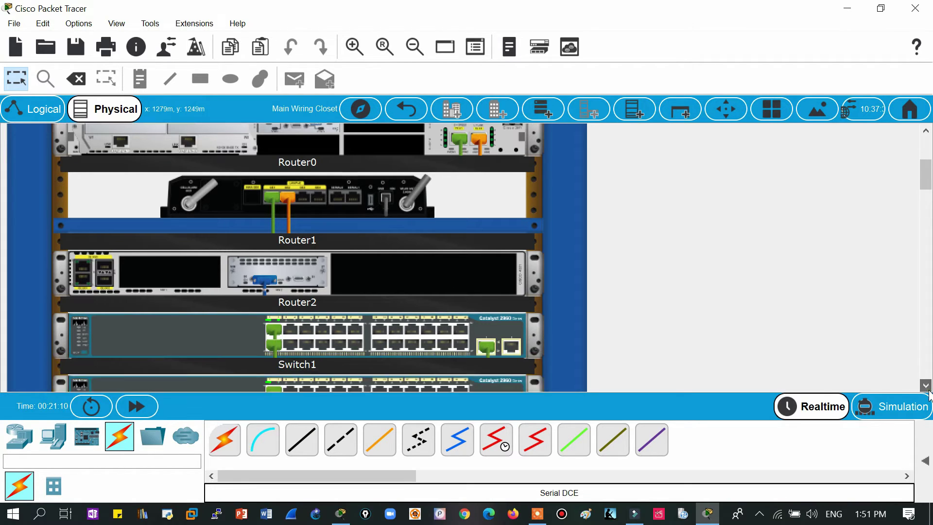
left_click(926, 386)
left_click(926, 386)
left_click(926, 386)
left_click(926, 386)
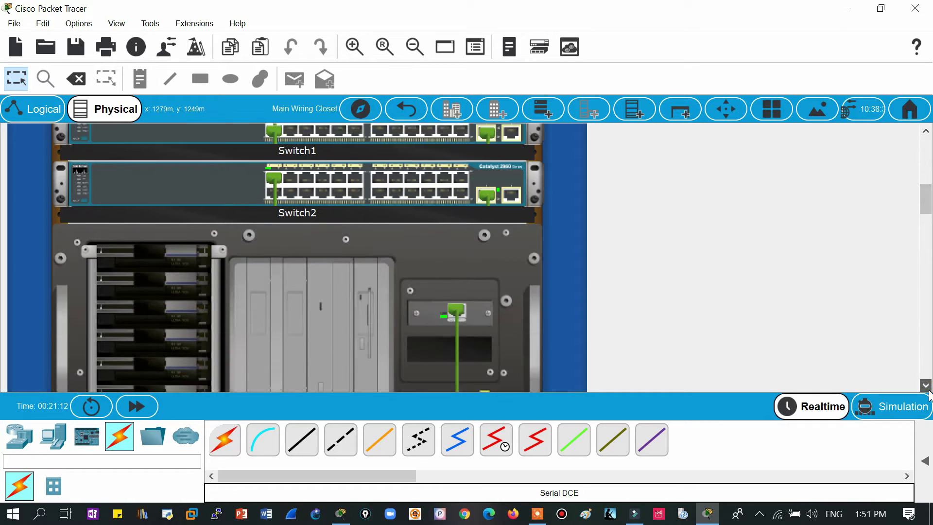
left_click(926, 387)
left_click(926, 386)
left_click(926, 386)
left_click(926, 386)
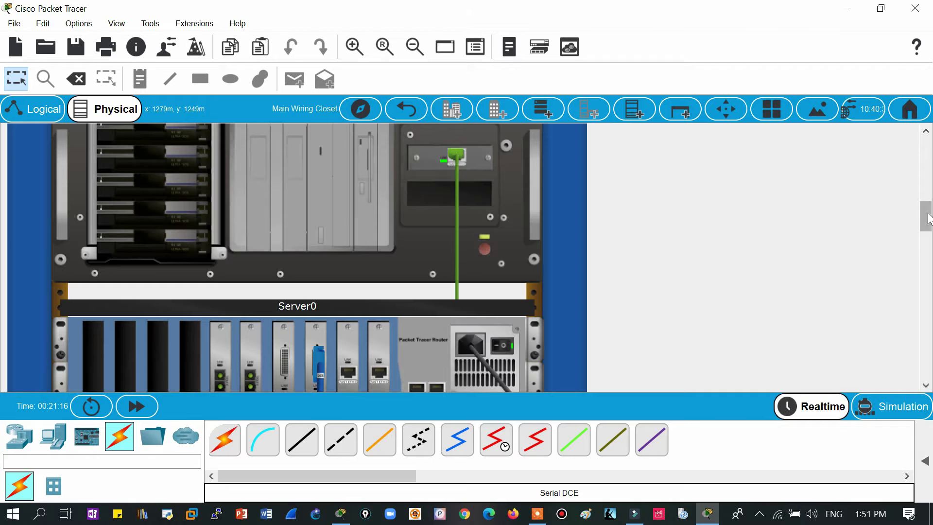
Step: Recheck the connected ports on Switch1 and Switch2, and inspect Server0, Router3 and the empty lower part of the rack
left_click_drag(926, 219, 929, 192)
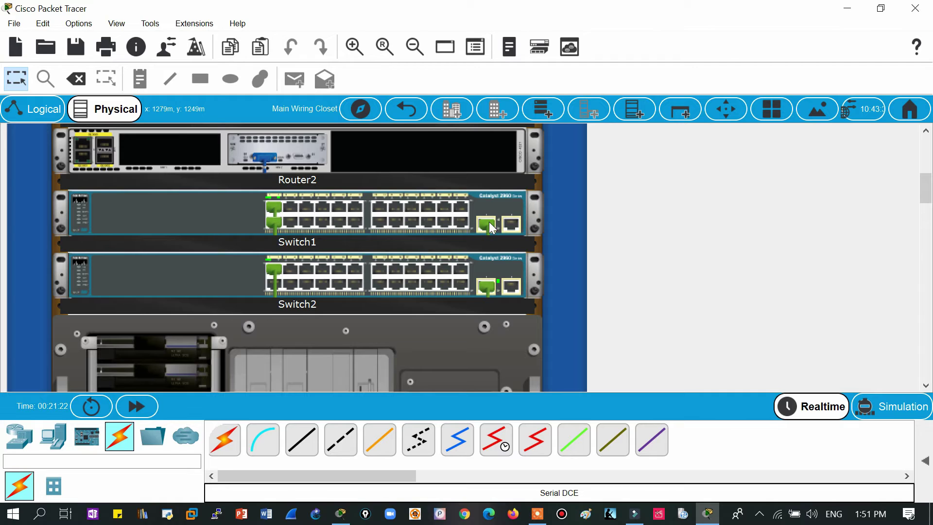
left_click(926, 386)
left_click(926, 386)
left_click(926, 387)
left_click(926, 386)
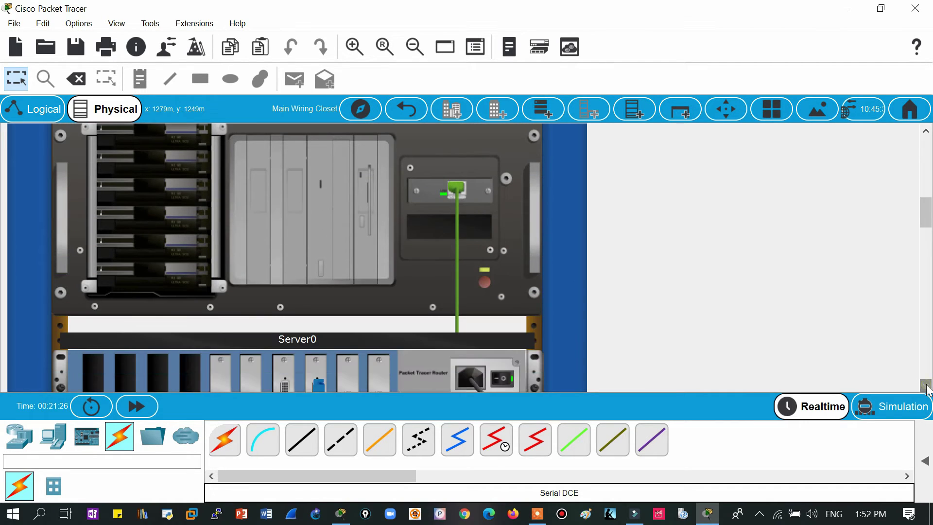
left_click(926, 386)
left_click(926, 386)
left_click(926, 386)
left_click(926, 386)
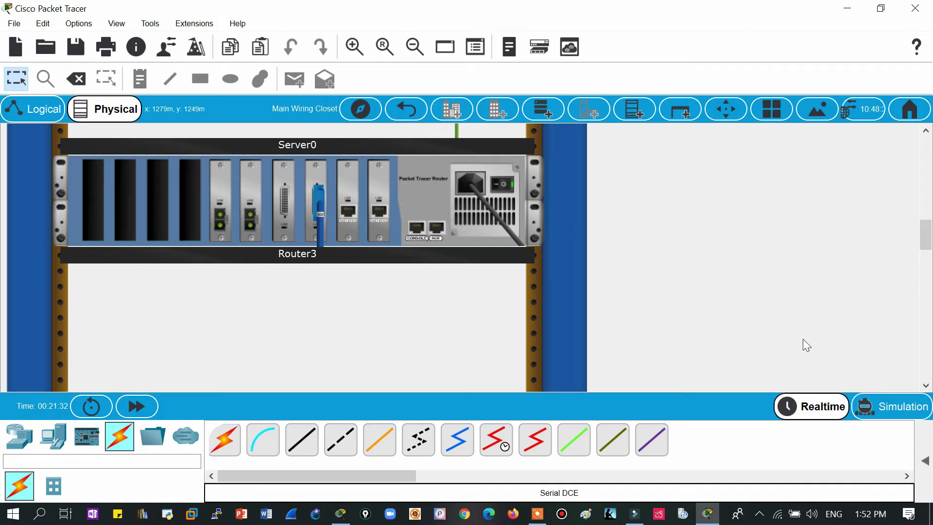
left_click(926, 385)
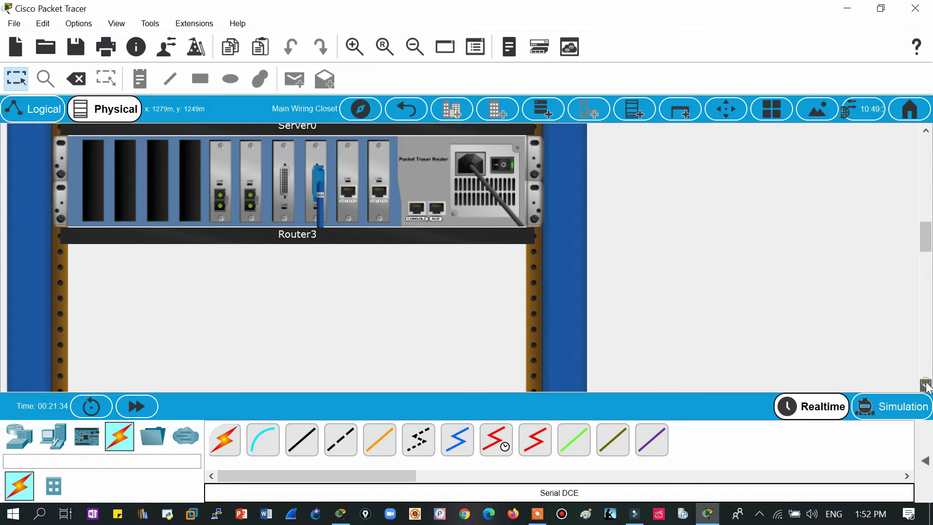
scroll(926, 385, "down", 5)
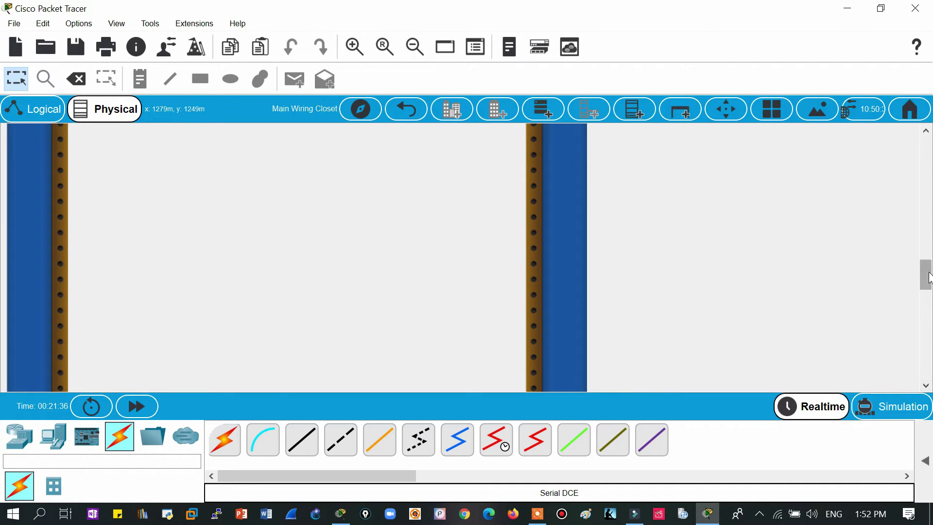
scroll(260, 221, "up", 15)
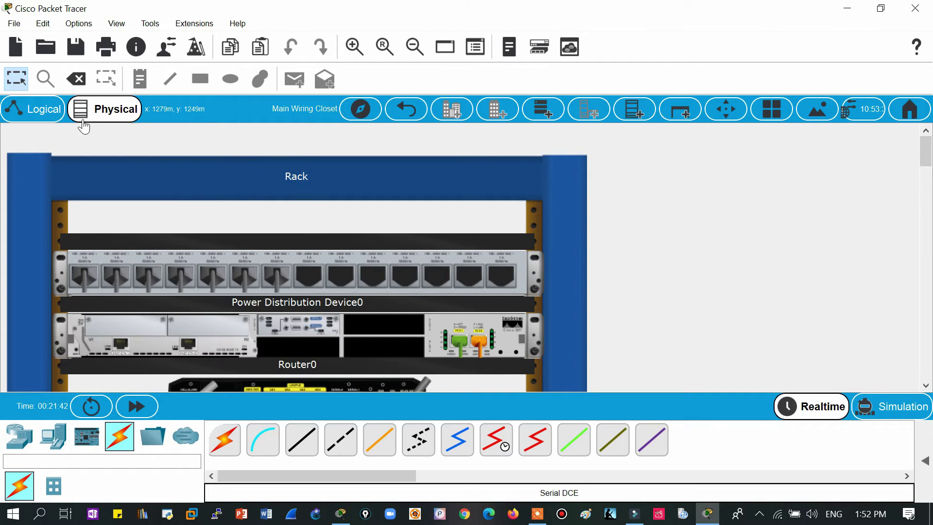
Step: Return from the physical wiring closet to the logical workspace
left_click(30, 115)
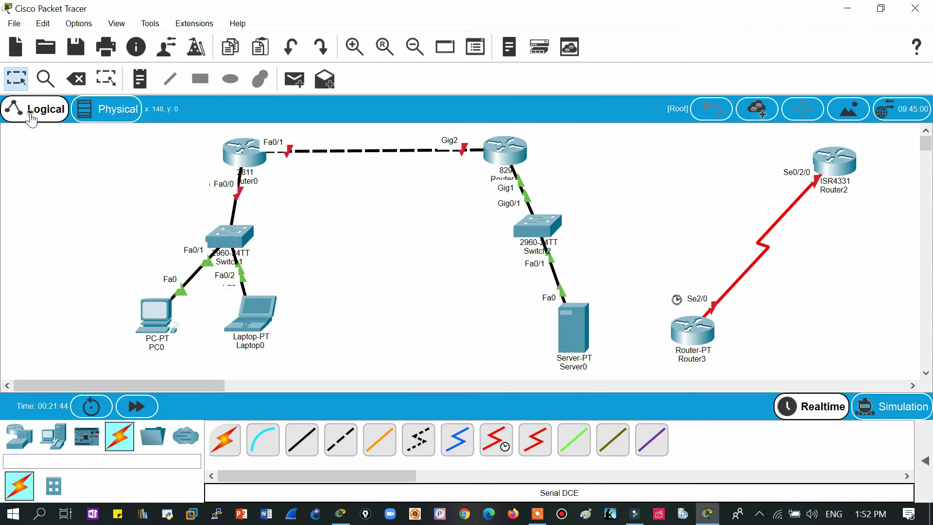
left_click(112, 115)
left_click(27, 115)
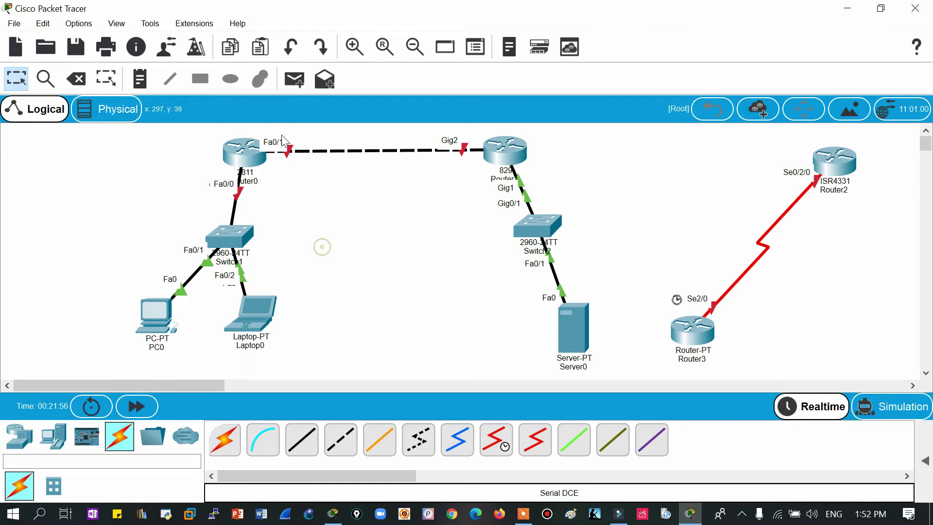
left_click(295, 81)
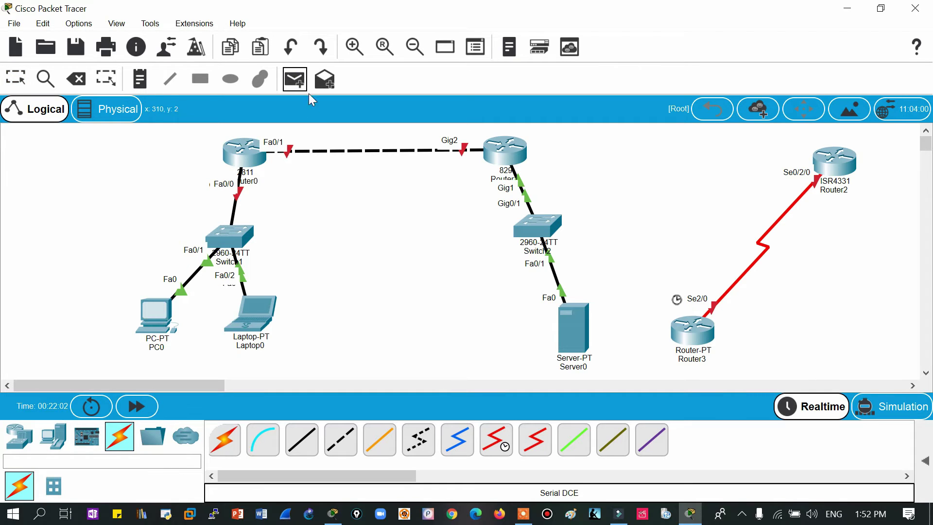
left_click(324, 81)
left_click(294, 80)
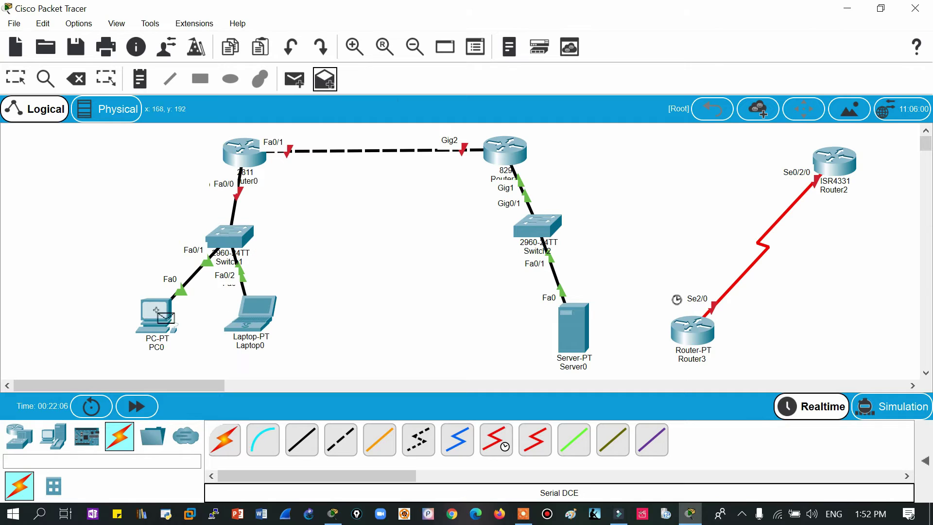
left_click(9, 88)
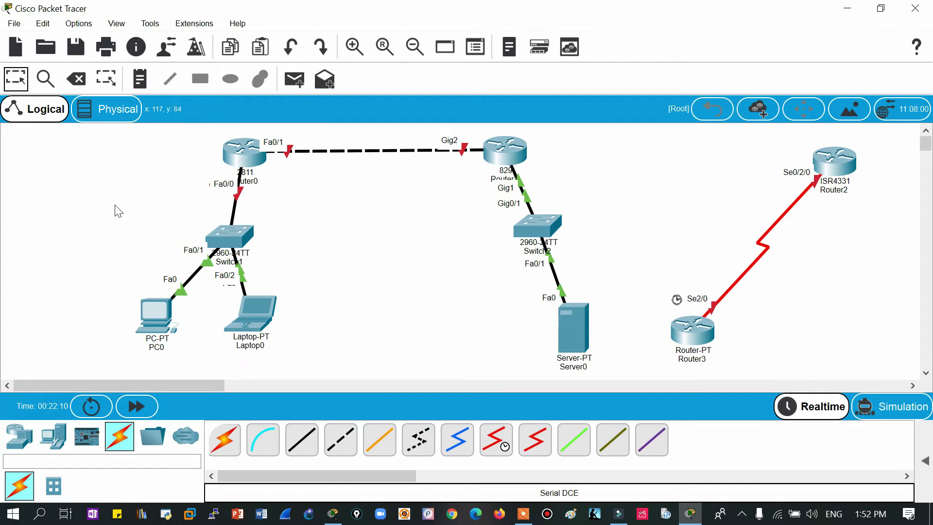
left_click_drag(115, 205, 340, 340)
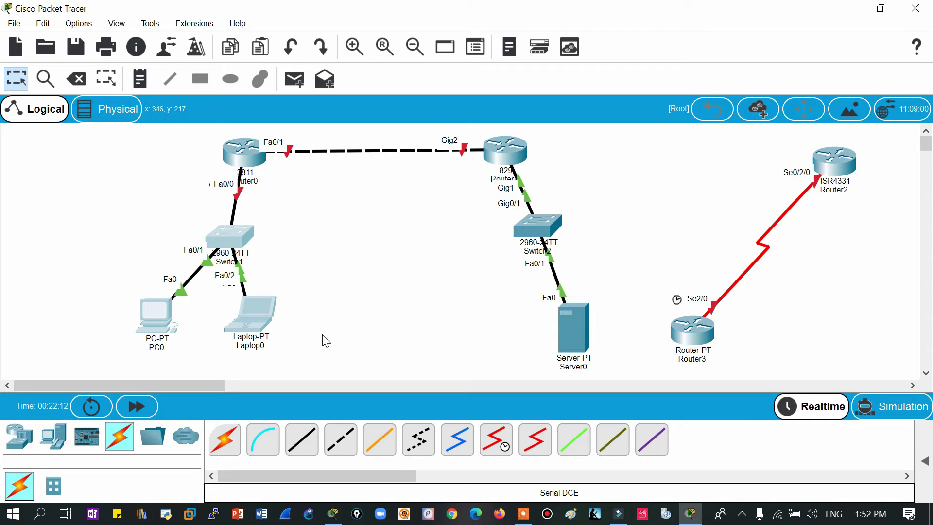
left_click(94, 275)
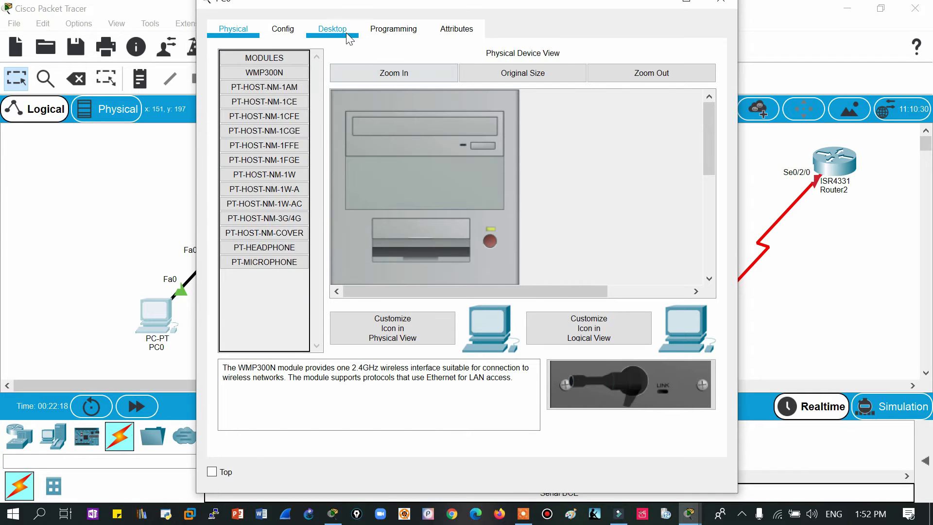
Step: Assign PC0 the static IP address 10.0.0.1 with subnet mask 255.0.0.0 and close its configuration window
left_click(347, 35)
left_click(265, 119)
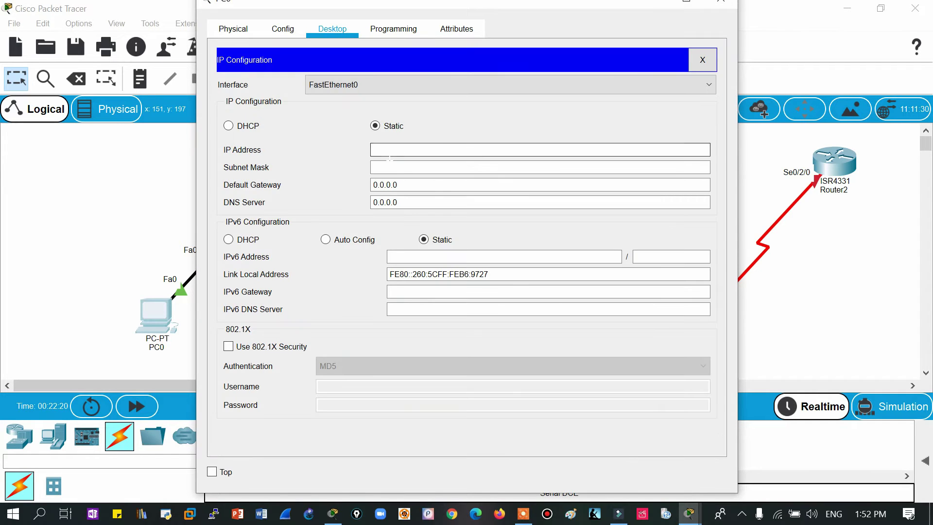
left_click(382, 150)
type("10.0.0.1")
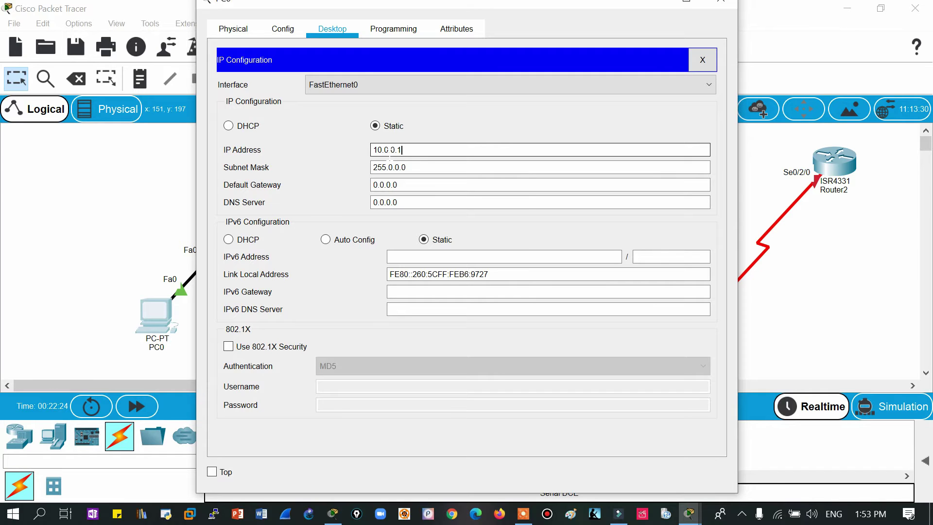
double_click(390, 150)
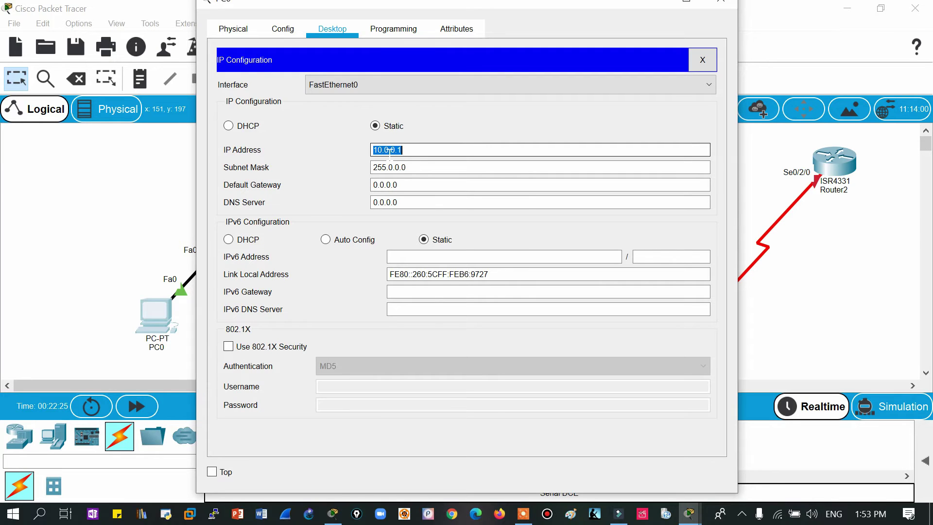
left_click(720, 4)
Step: Assign Laptop0 the static IP address 10.0.0.2 with the default subnet mask and close its configuration window
left_click(245, 318)
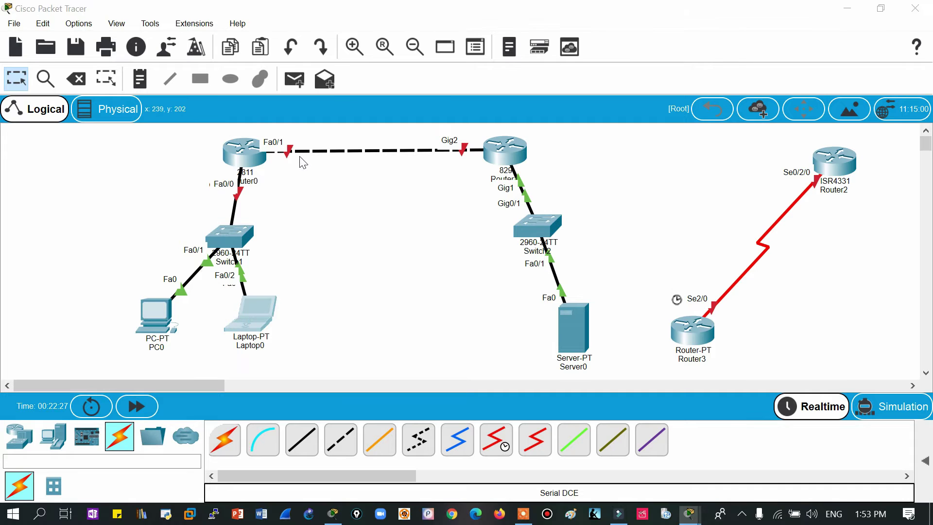
left_click(324, 34)
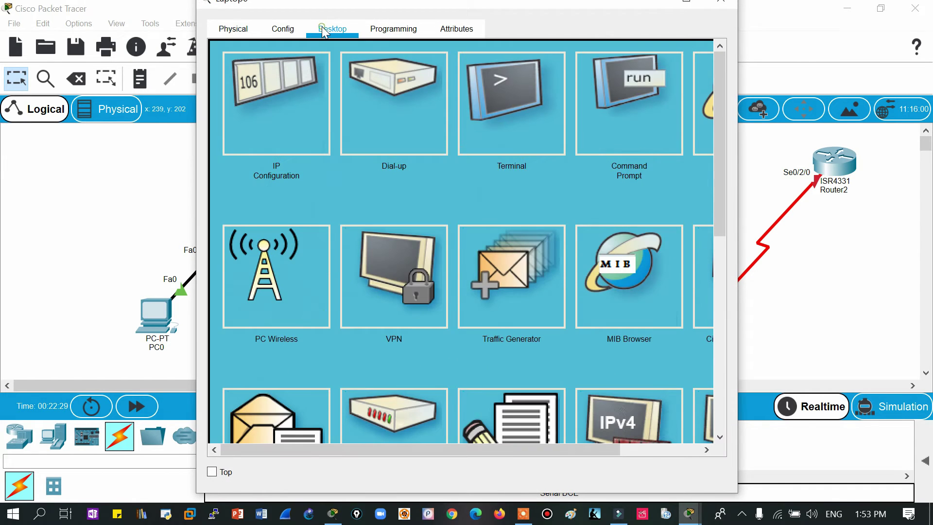
left_click(262, 129)
left_click(392, 146)
type("10.0.0.1")
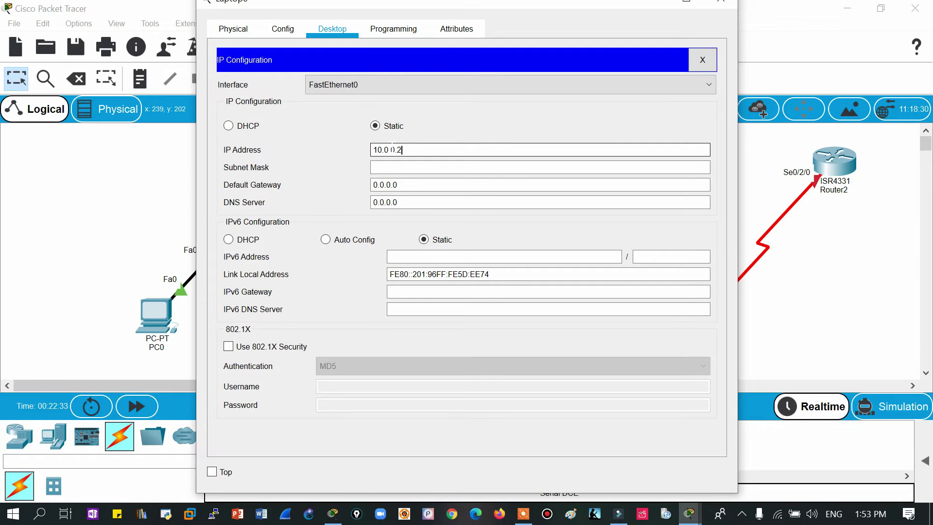
key("Tab")
left_click(717, 3)
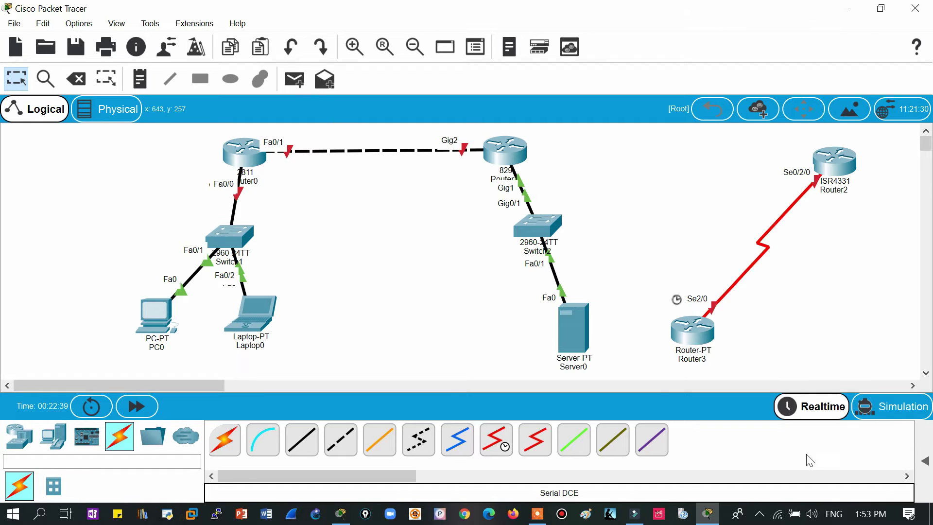
Step: Check the PDU scenario list and PC0's desktop applications, closing both again
left_click(924, 460)
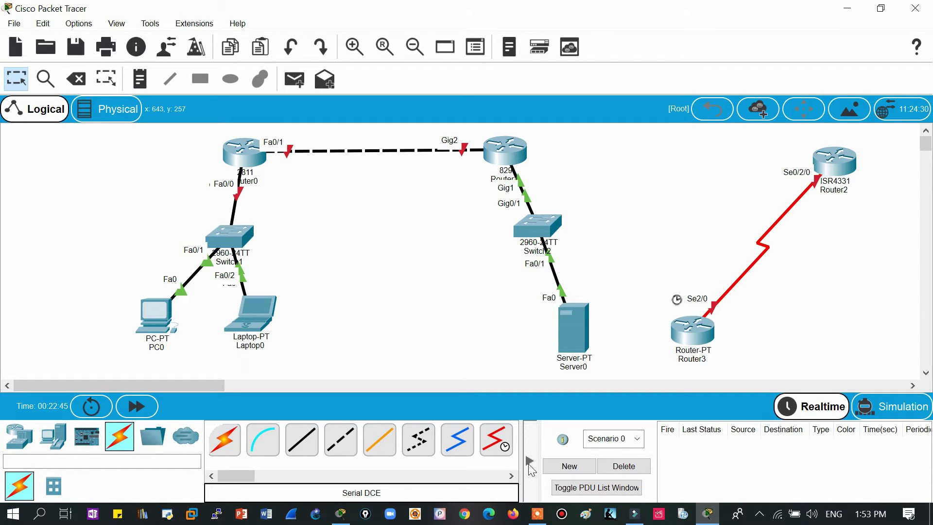
left_click(529, 462)
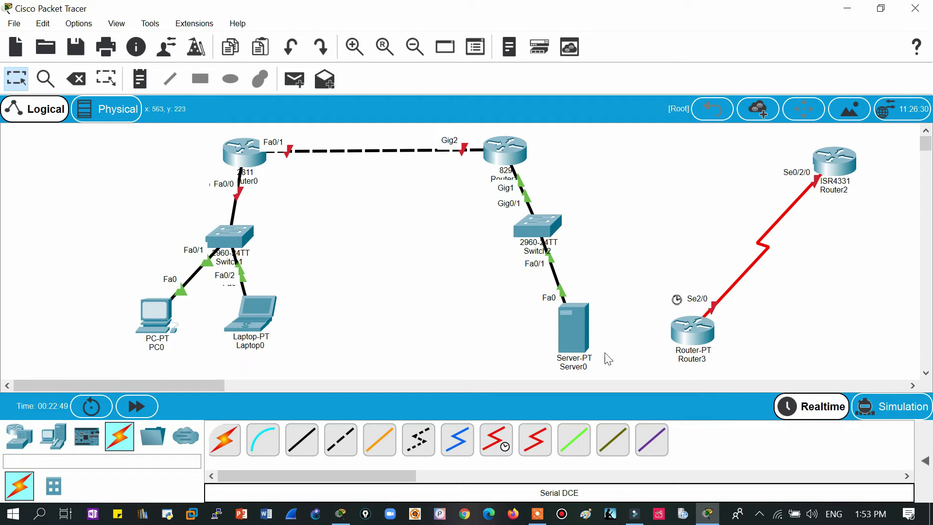
left_click(161, 314)
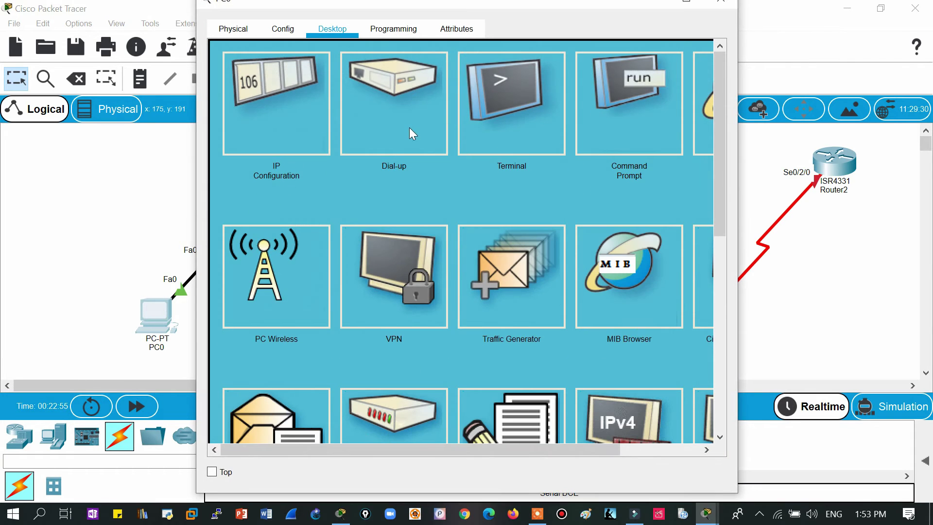
left_click(720, 2)
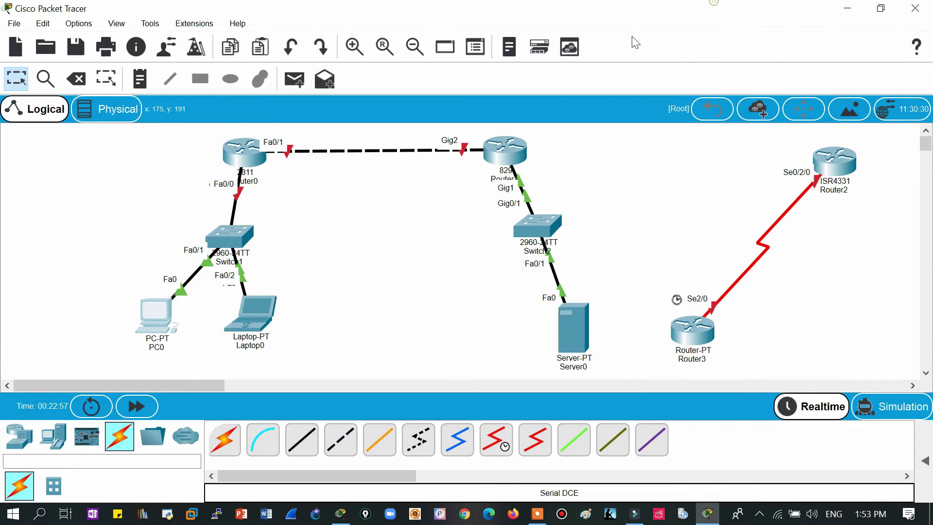
Step: Open PC0's configuration window at full size and examine its physical device view down to the rear ports
left_click(152, 314)
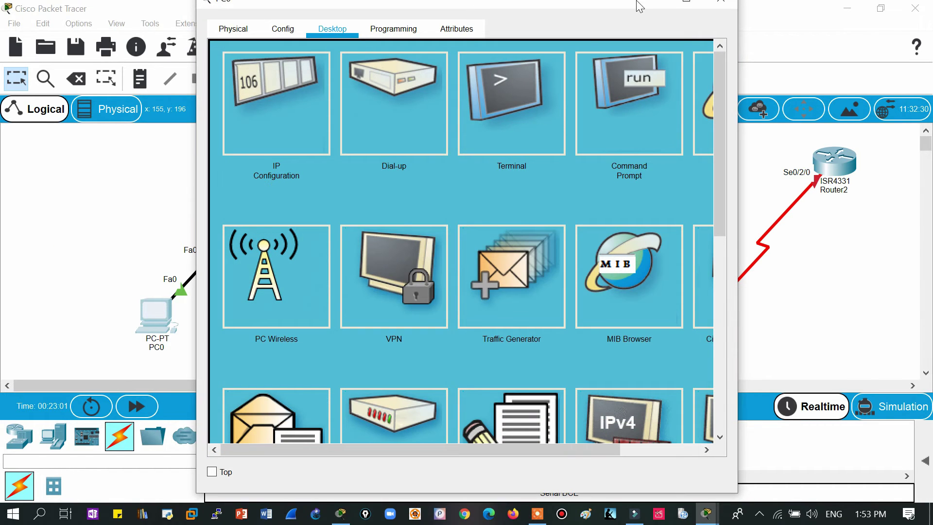
left_click(684, 3)
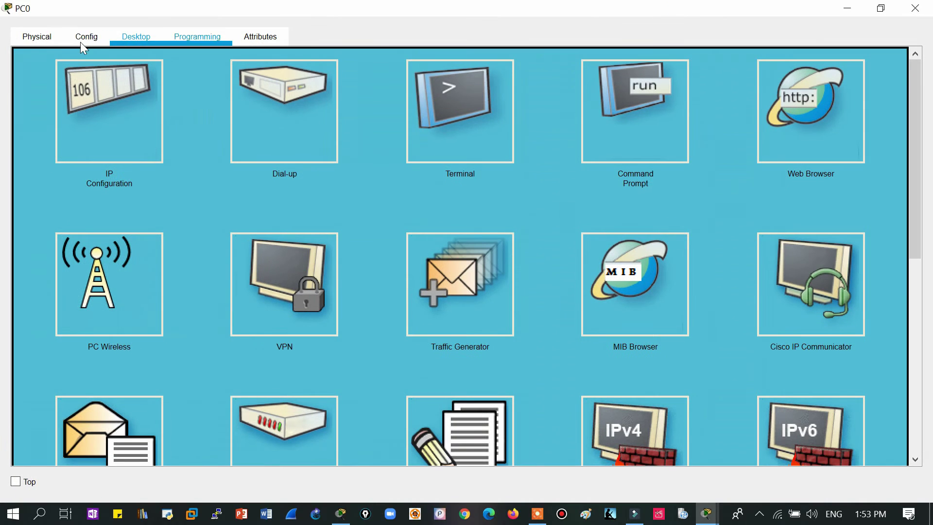
left_click(40, 40)
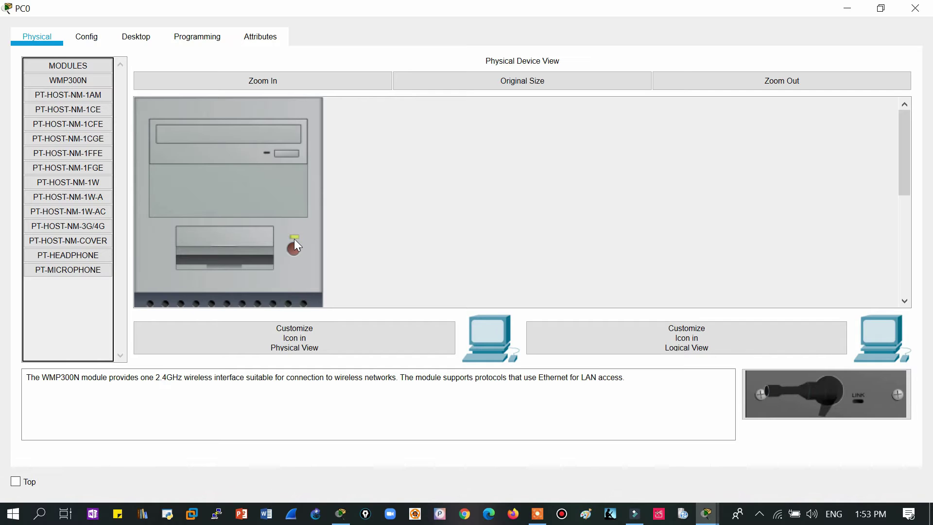
left_click(899, 247)
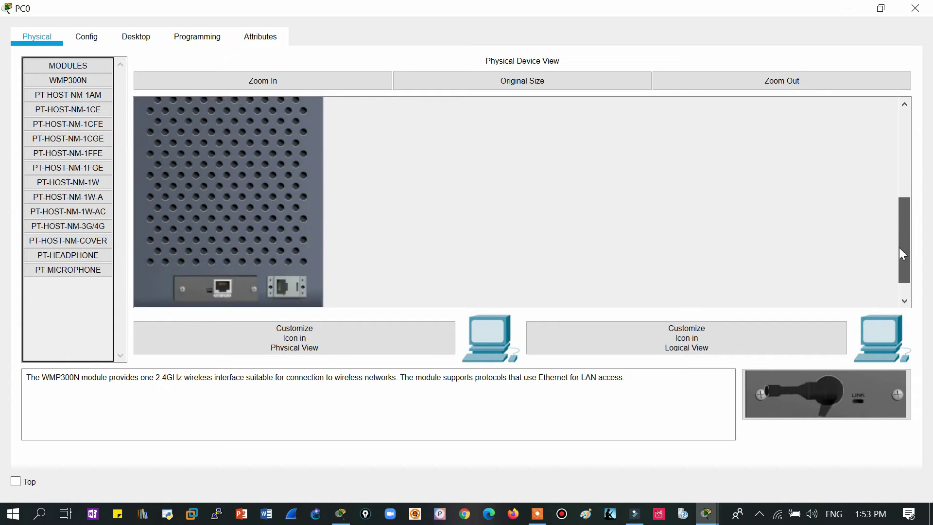
left_click_drag(898, 247, 896, 269)
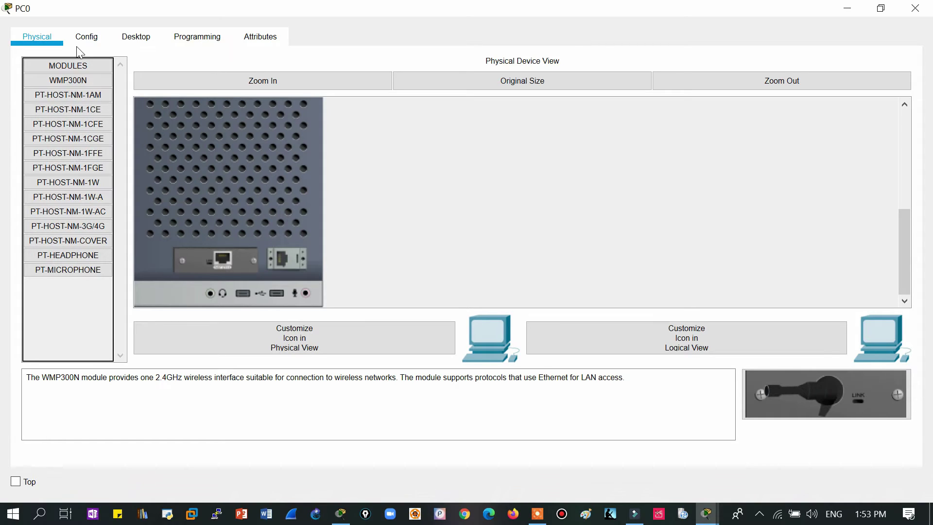
Step: Examine PC0's global gateway and DNS settings and the IP settings of its FastEthernet0 interface
left_click(92, 39)
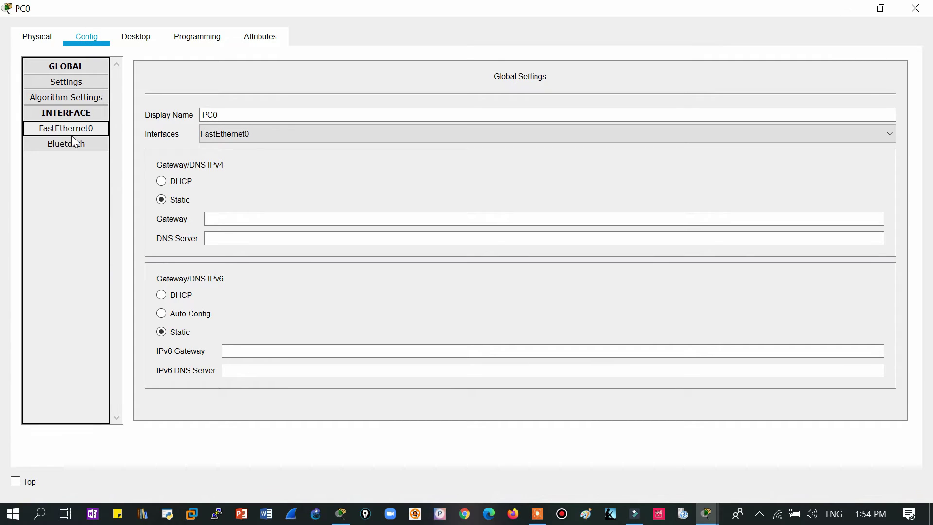
left_click(212, 222)
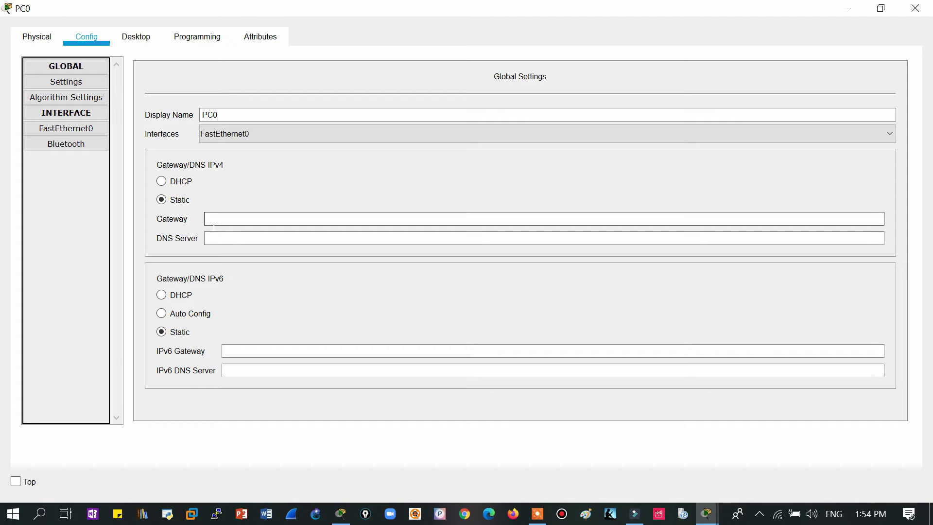
left_click(259, 243)
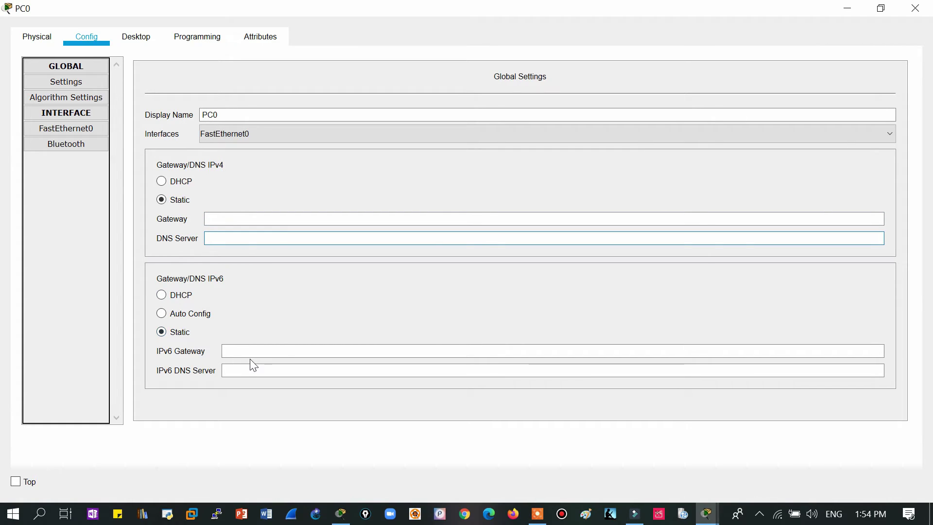
left_click(130, 38)
left_click(85, 37)
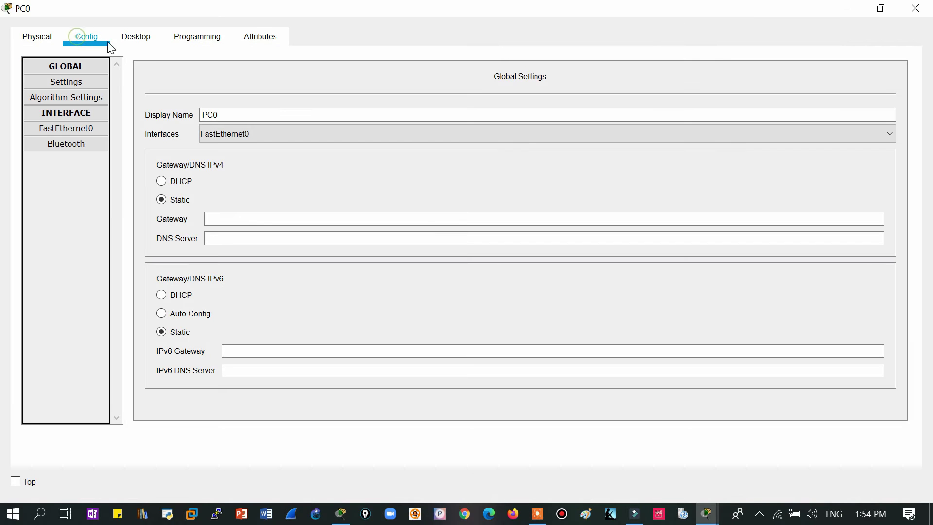
left_click(68, 130)
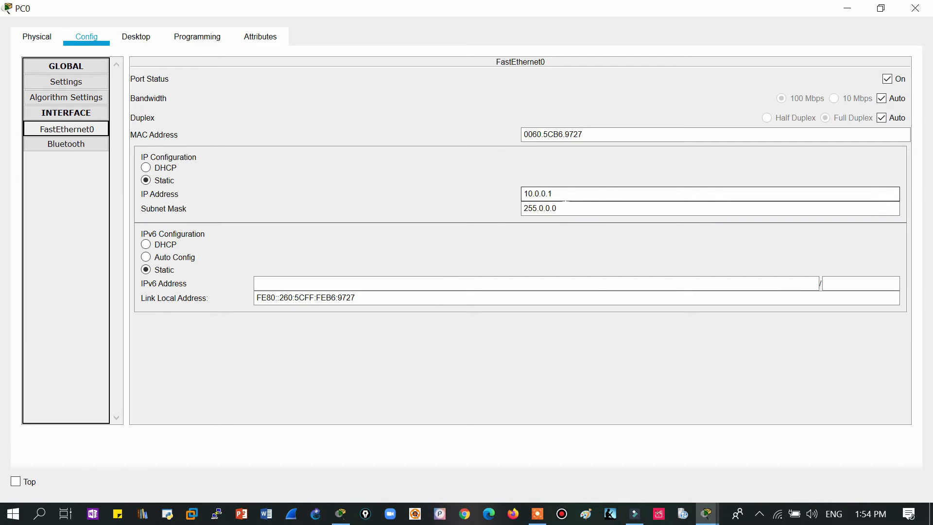
double_click(562, 193)
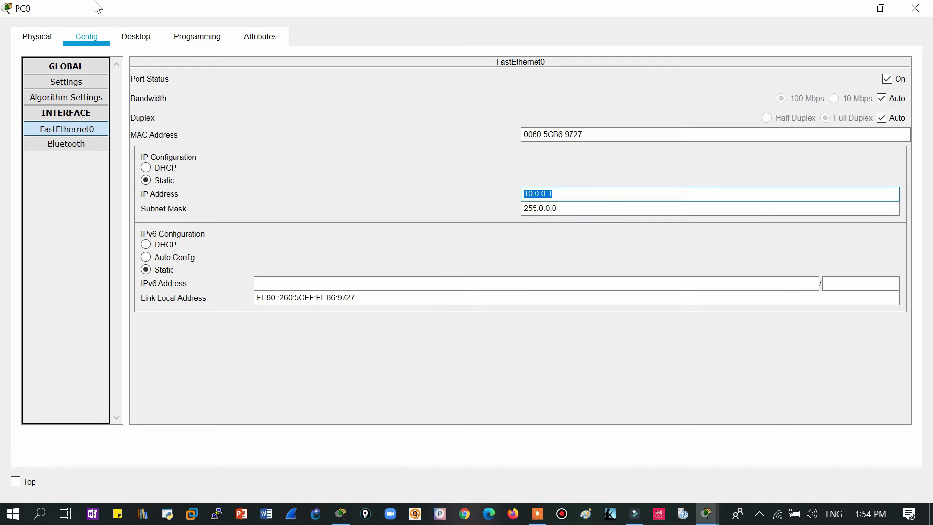
Step: Review PC0's desktop IP configuration and its programming view, and close the IP configuration
left_click(130, 41)
left_click(103, 115)
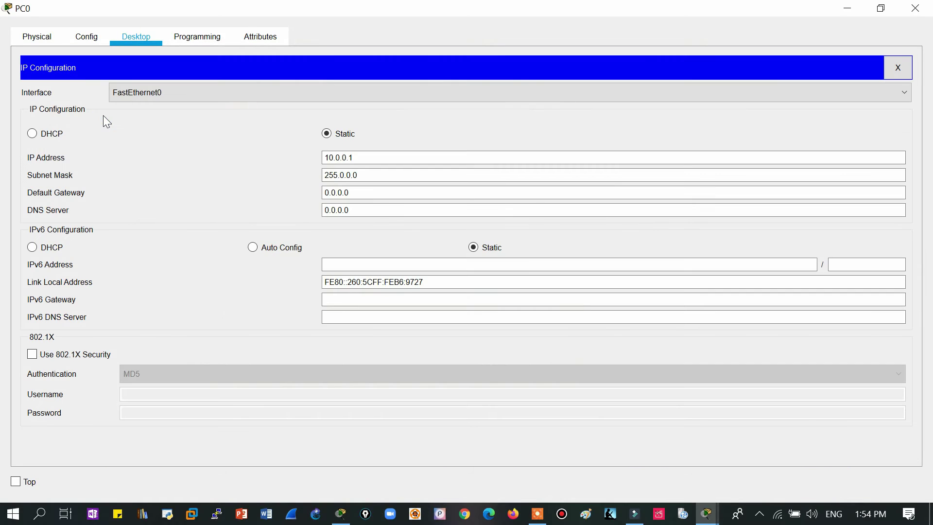
left_click(358, 176)
left_click(357, 193)
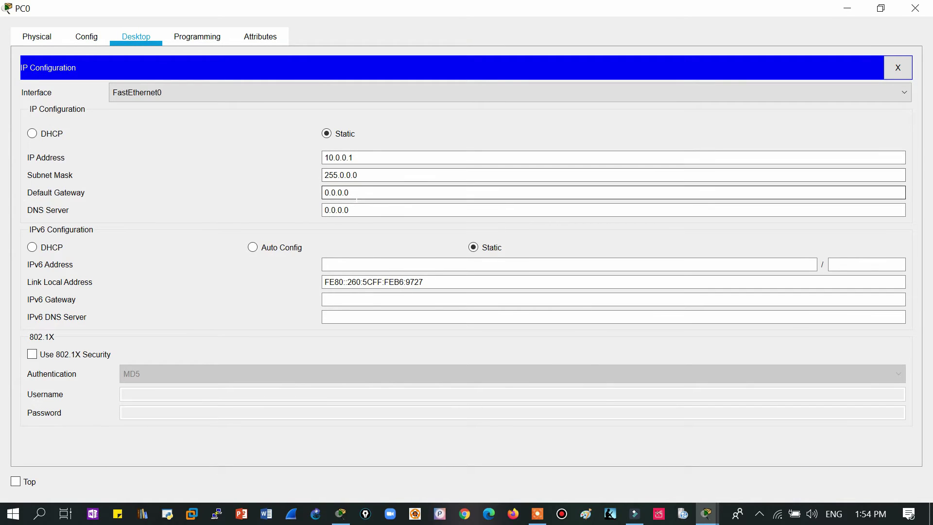
key("Tab")
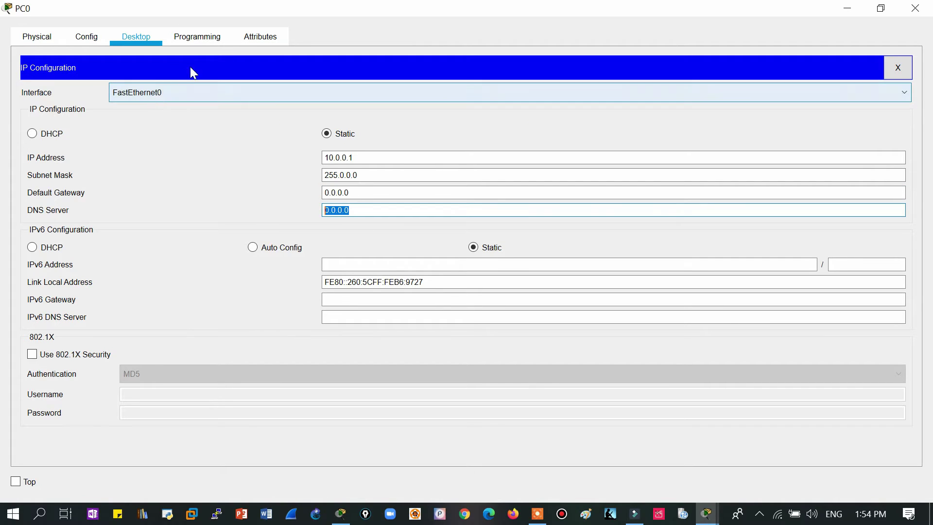
left_click(188, 48)
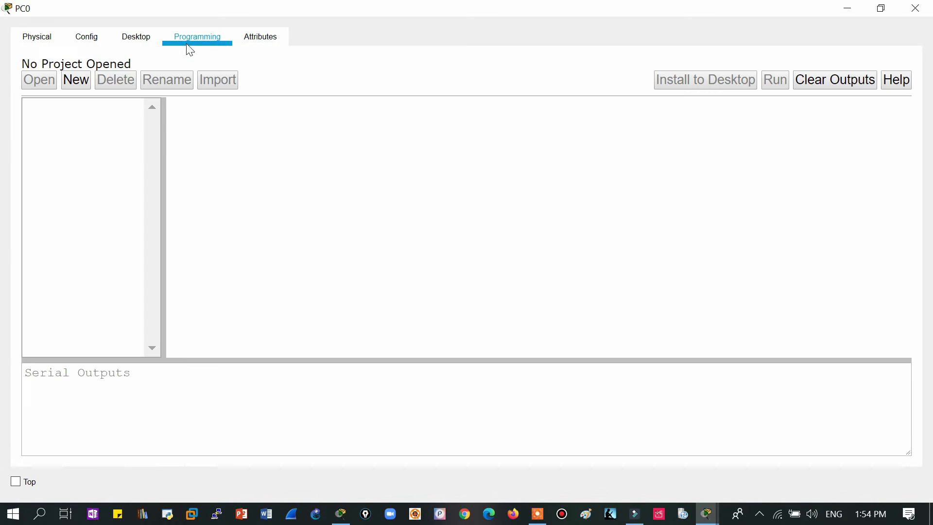
left_click(136, 39)
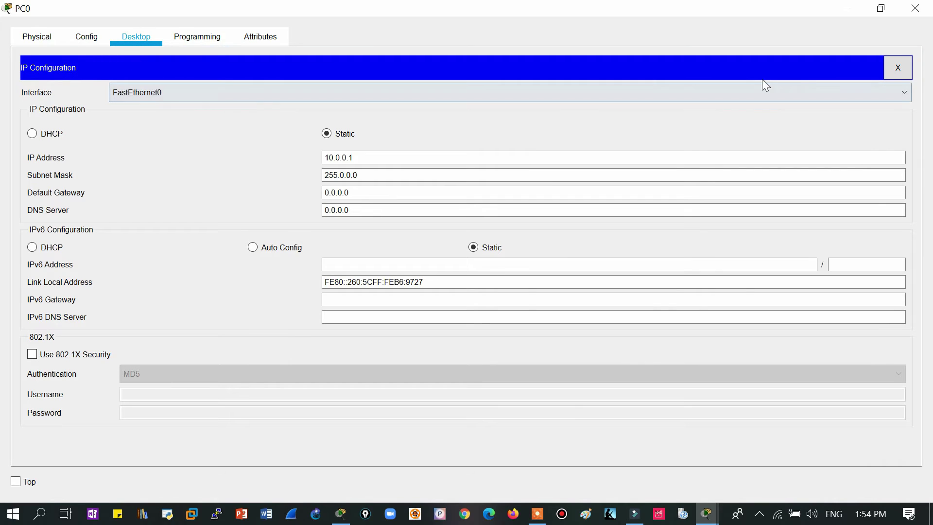
left_click(898, 68)
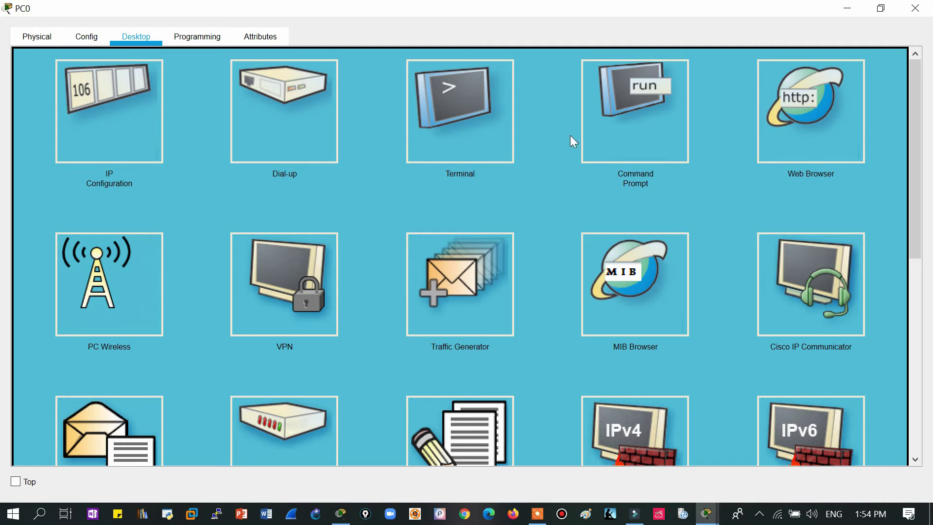
Step: Open PC0's command prompt, compare it with the Windows command prompt (cmd), and close both along with PC0's window
left_click(619, 142)
left_click(422, 210)
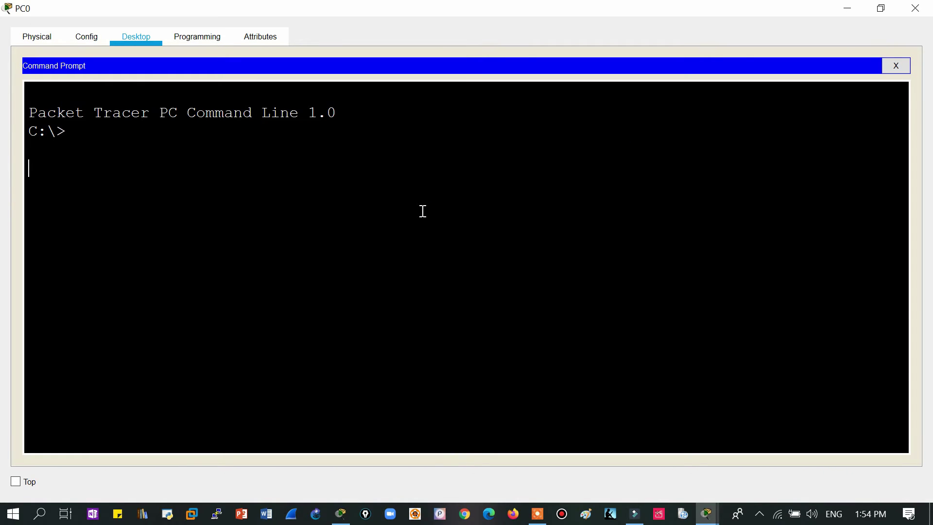
key("super+r")
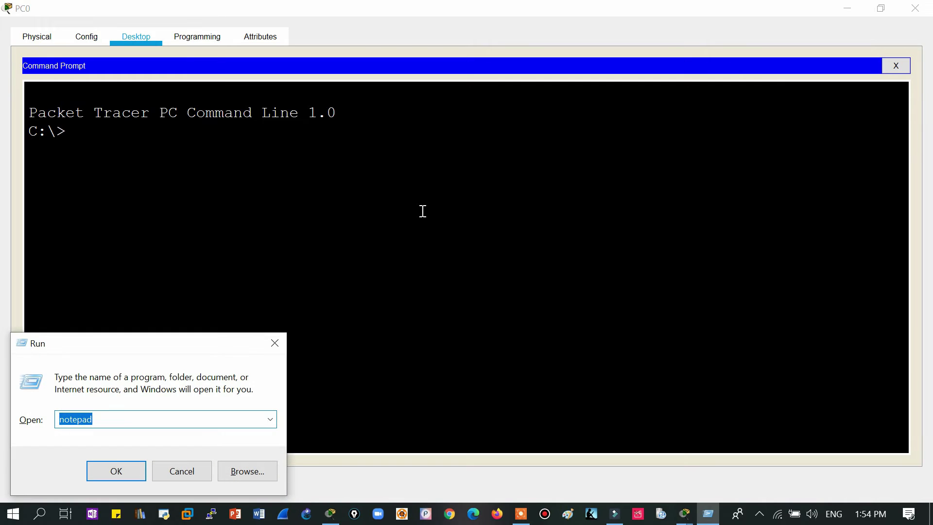
type("cmd")
key("Return")
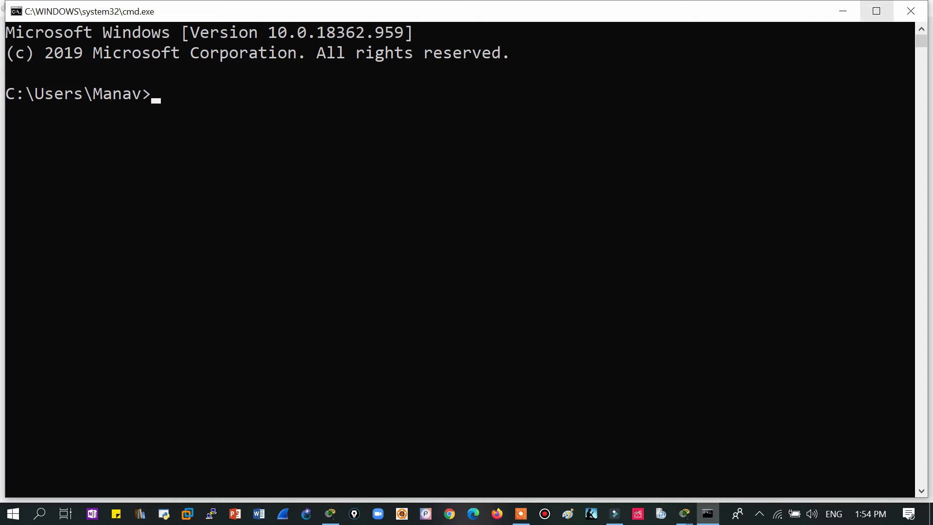
left_click(907, 12)
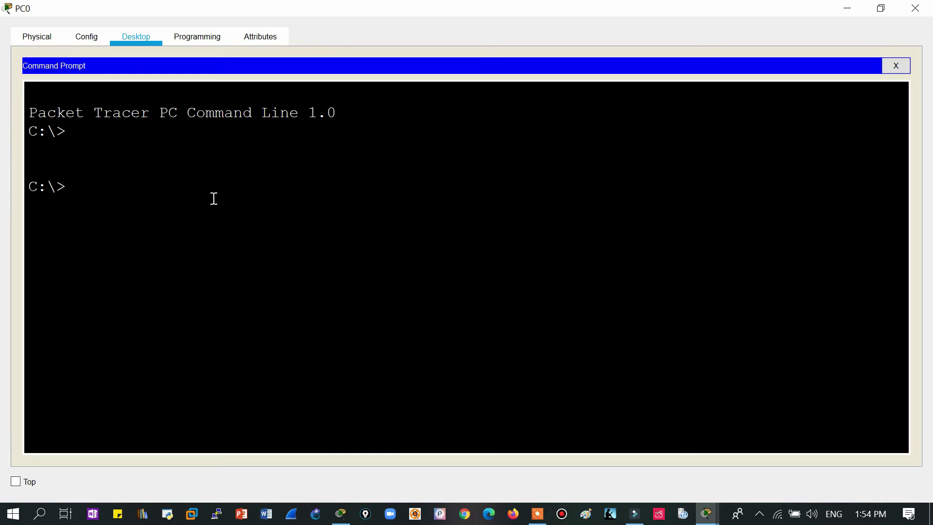
left_click(897, 66)
left_click(917, 11)
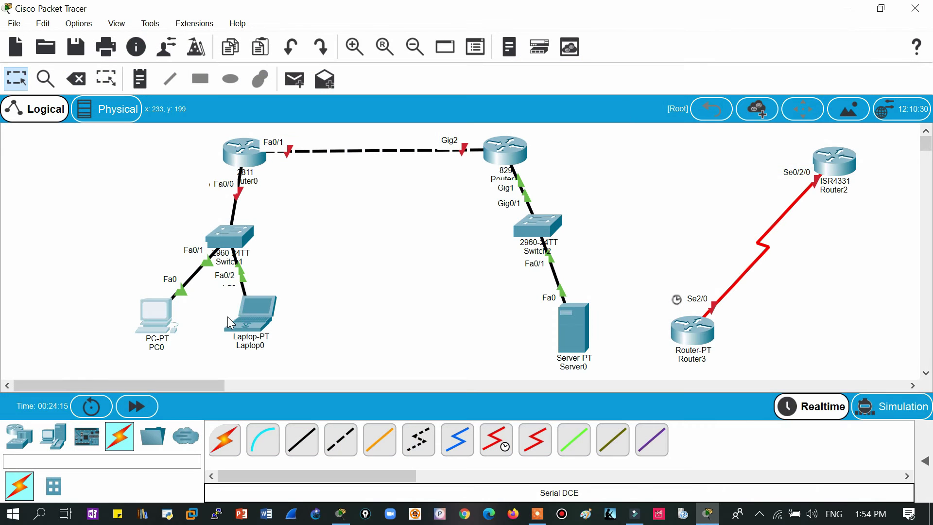
Step: Ping 10.0.0.2 from PC0's command prompt and close PC0's window
left_click(153, 313)
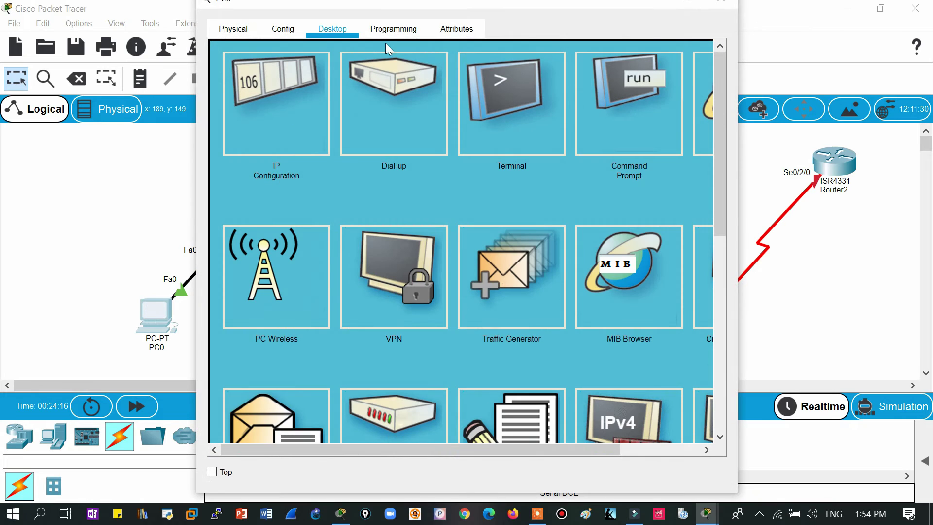
left_click(633, 130)
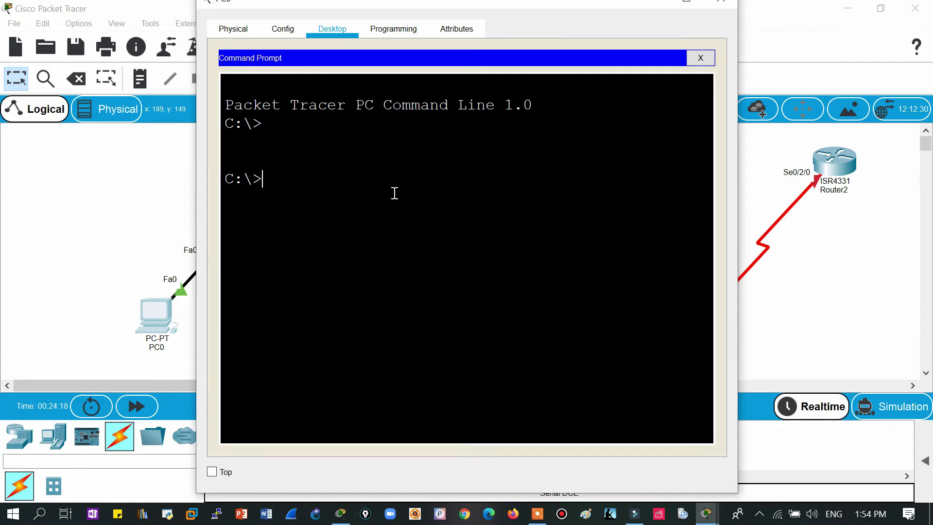
type("ping 10.0.0.2")
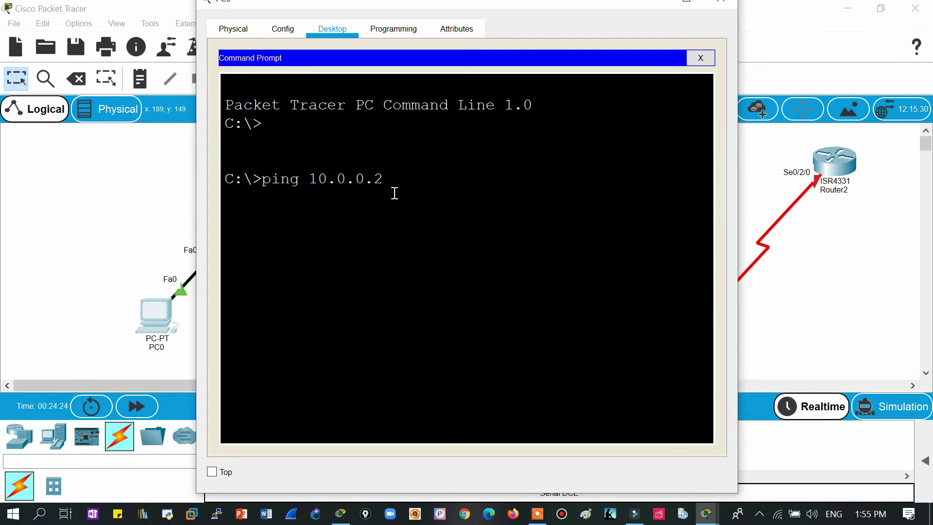
key("Return")
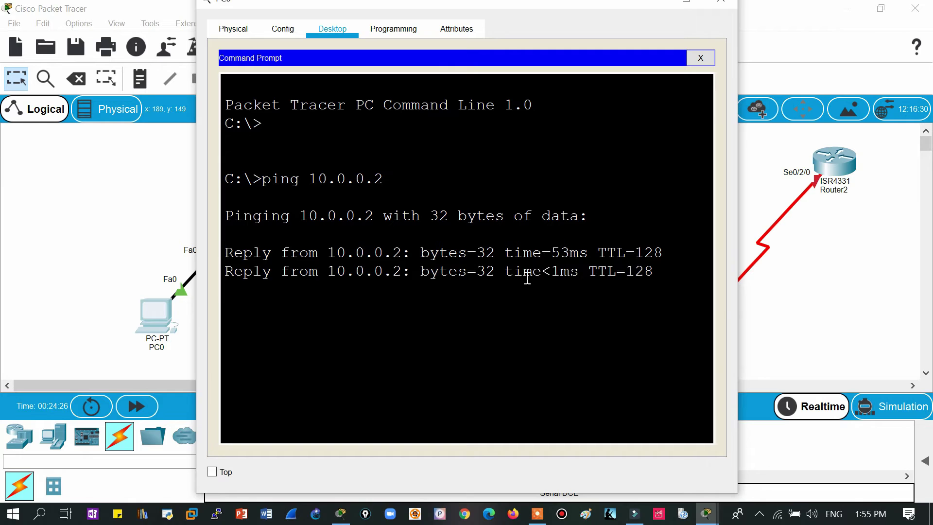
left_click(720, 2)
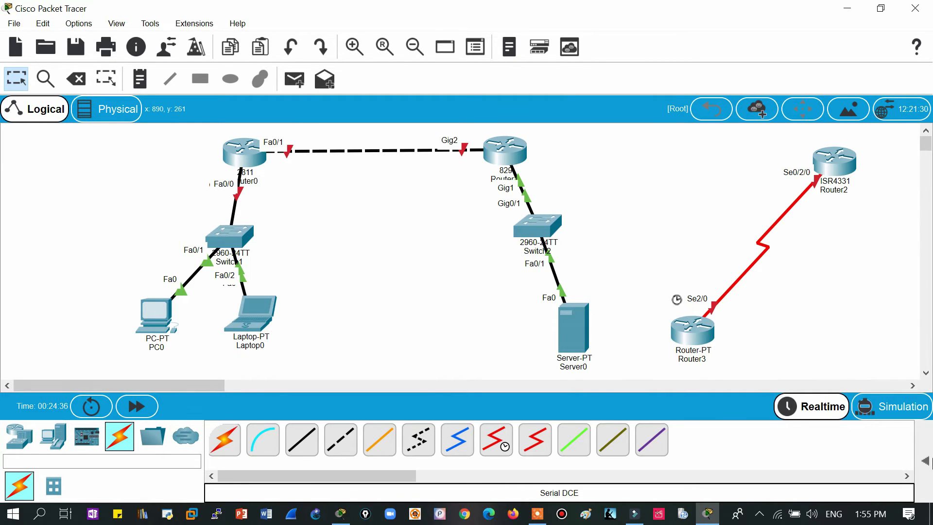
Step: Show the PDU scenario list and send a simple PDU from PC0 to Laptop0
left_click(925, 462)
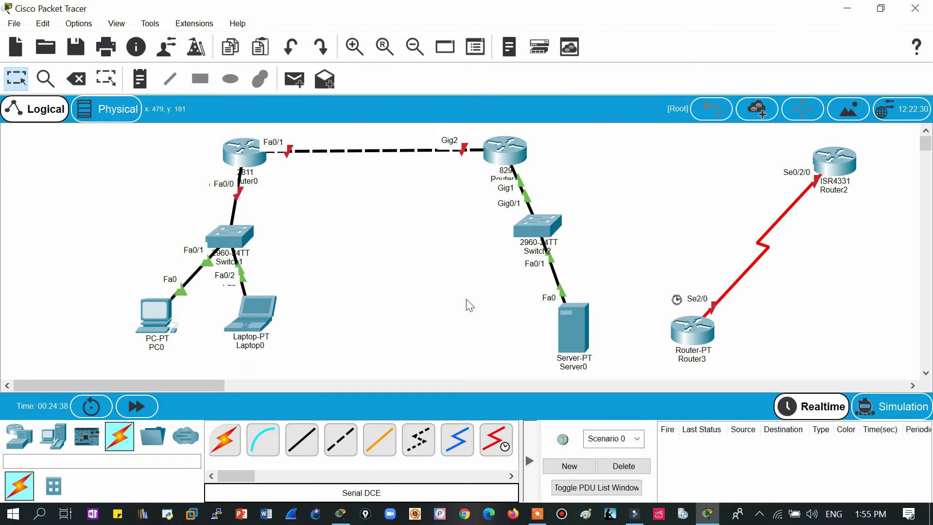
left_click(294, 83)
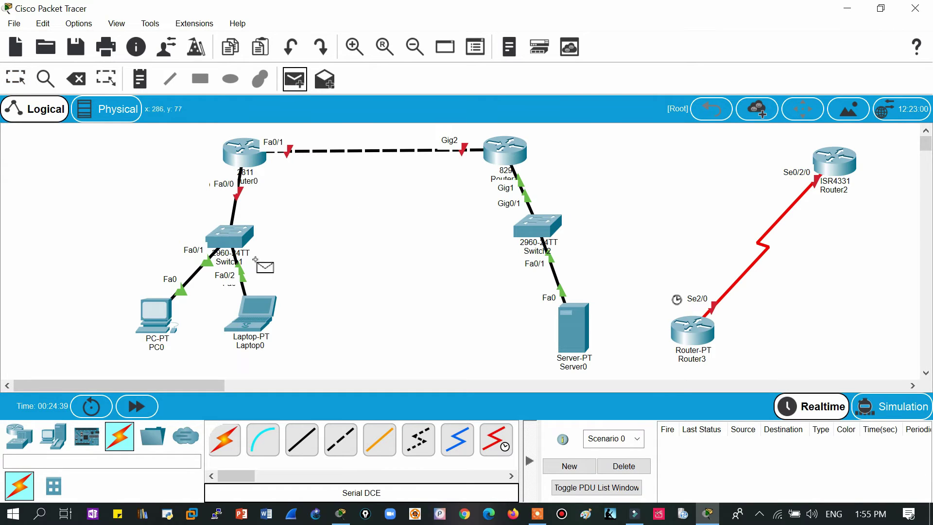
left_click(153, 315)
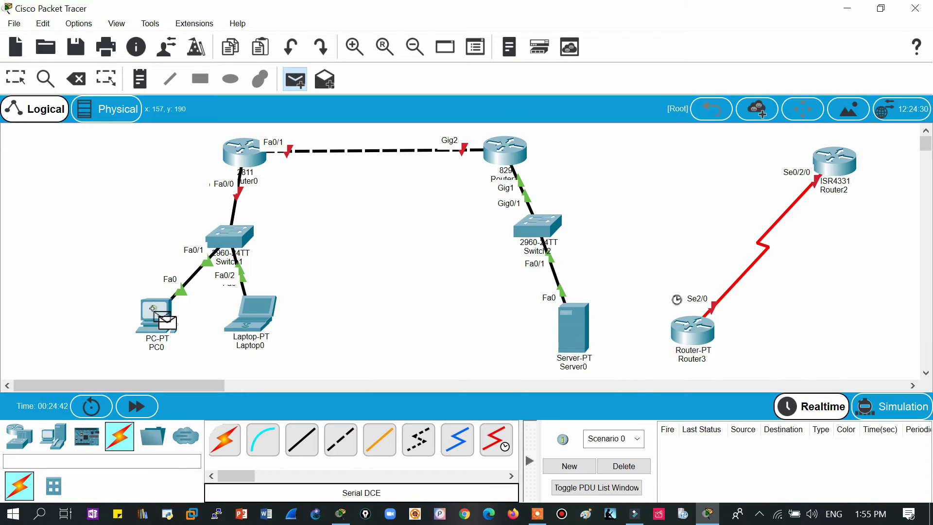
left_click(257, 313)
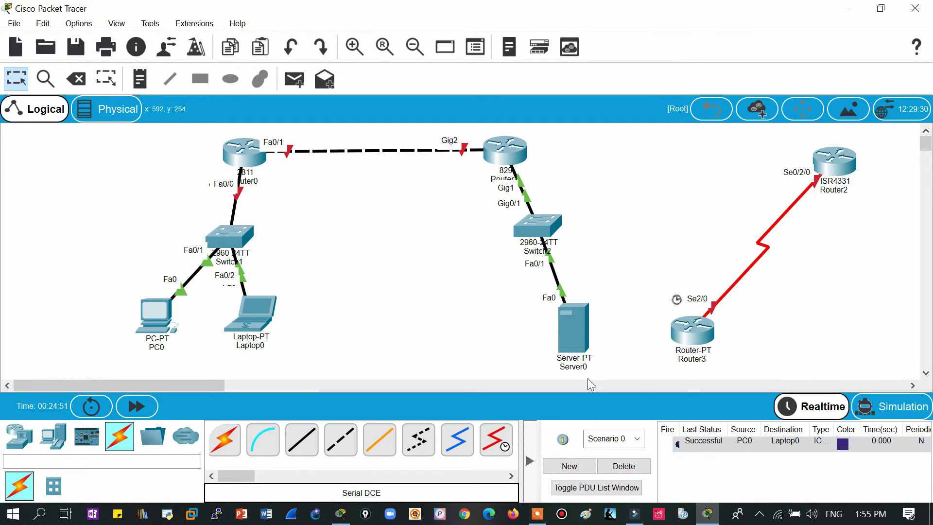
Step: Try to send a simple PDU from PC0 to Server0, dismiss the warning, and direct the PDU to Laptop0 instead
left_click(295, 79)
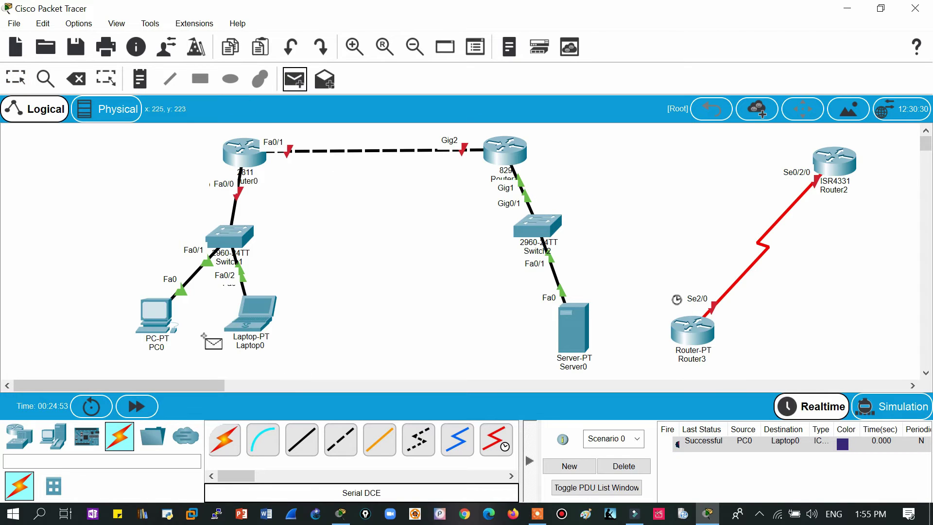
left_click(165, 318)
left_click(578, 328)
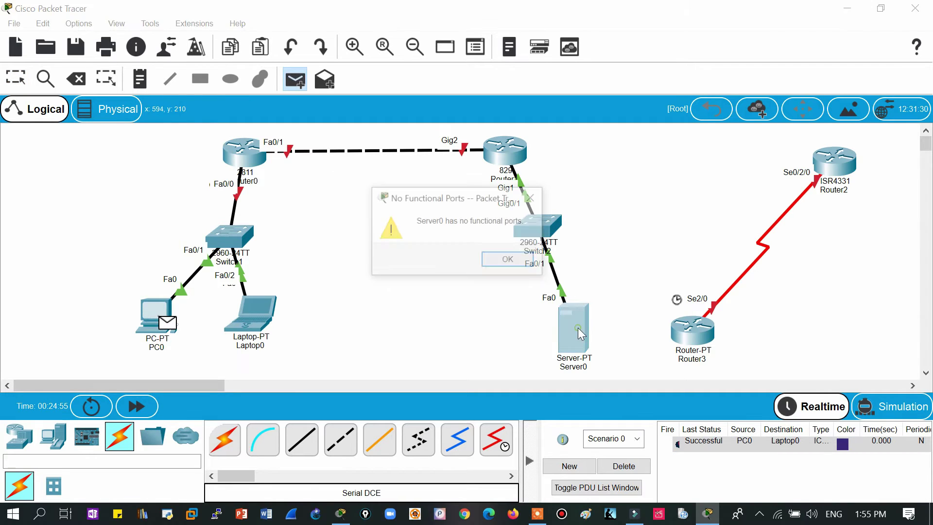
left_click(504, 261)
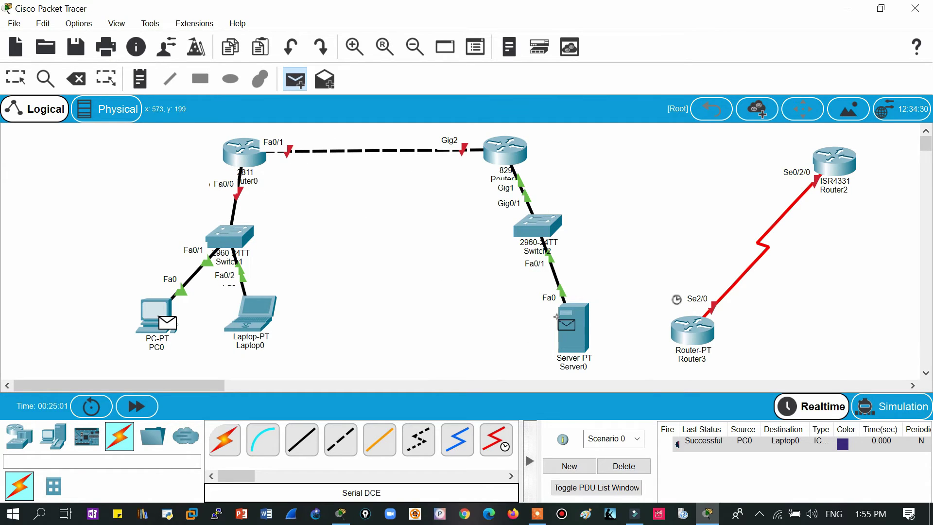
left_click(256, 310)
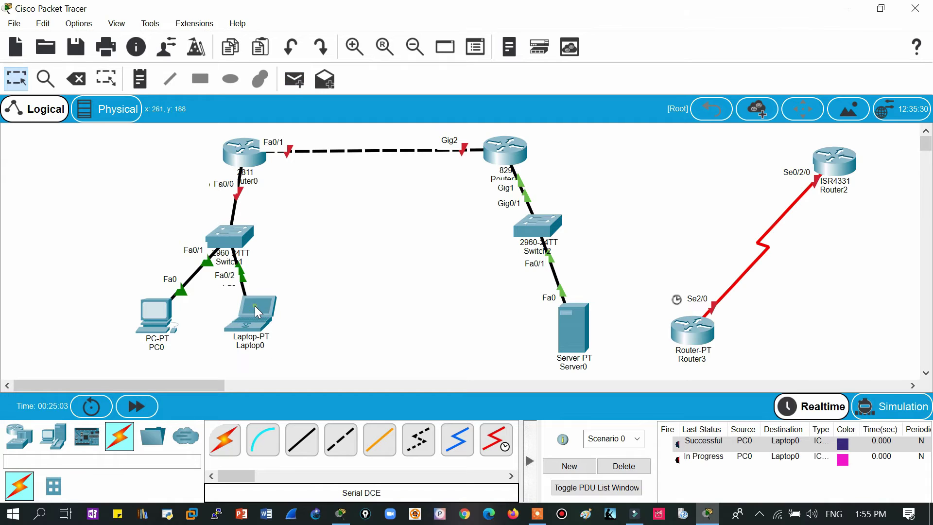
Step: Delete the current PDU scenario, preview Simulation mode with its event list closed, and return to Realtime mode
left_click(624, 466)
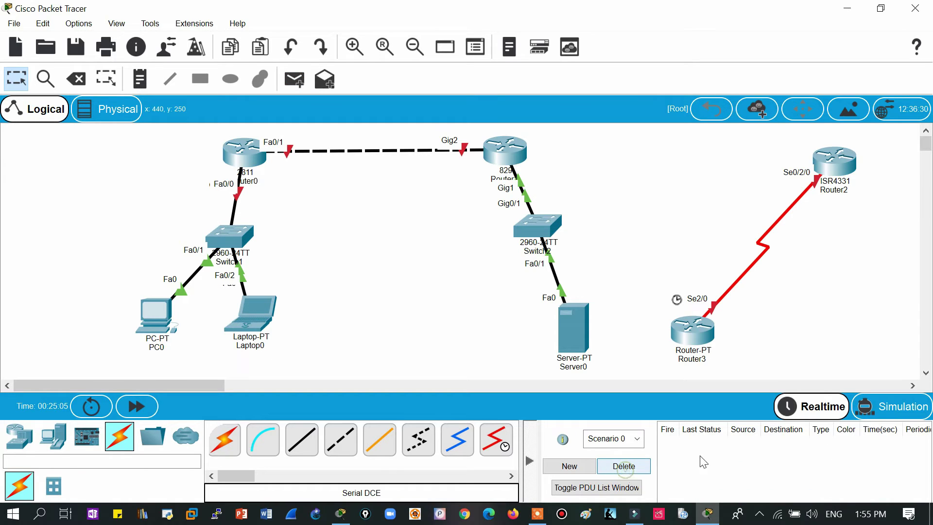
left_click(891, 408)
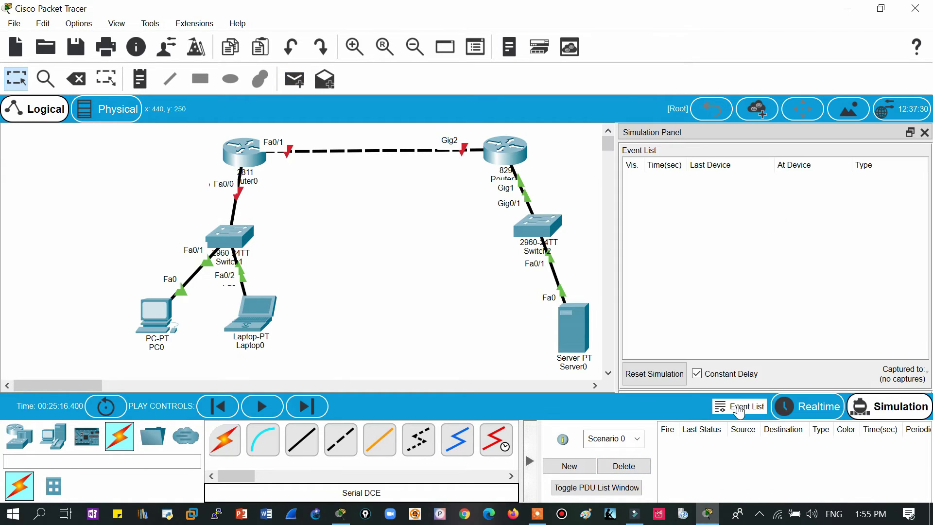
left_click(816, 407)
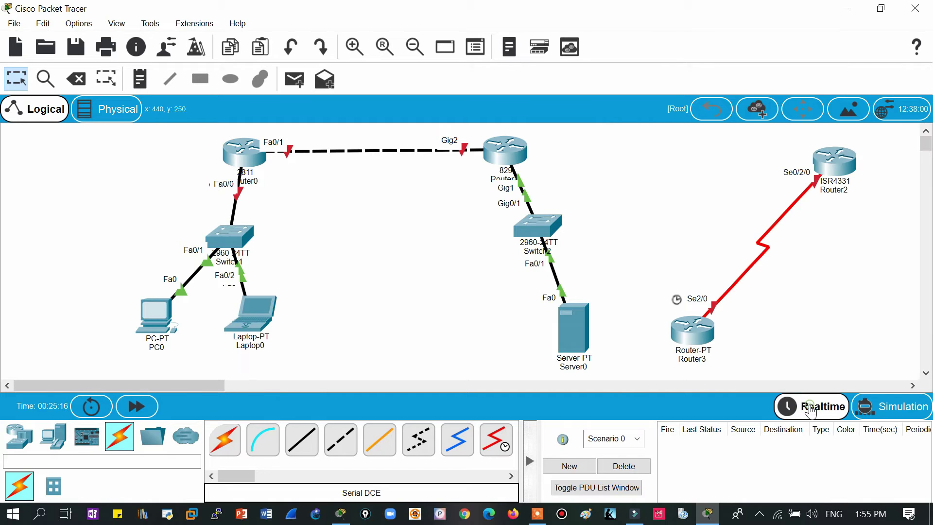
left_click(898, 410)
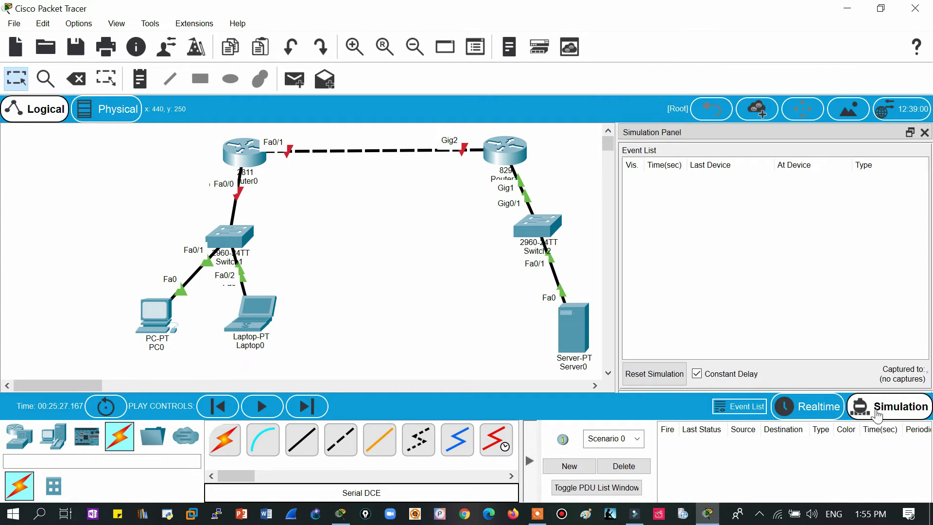
left_click(925, 133)
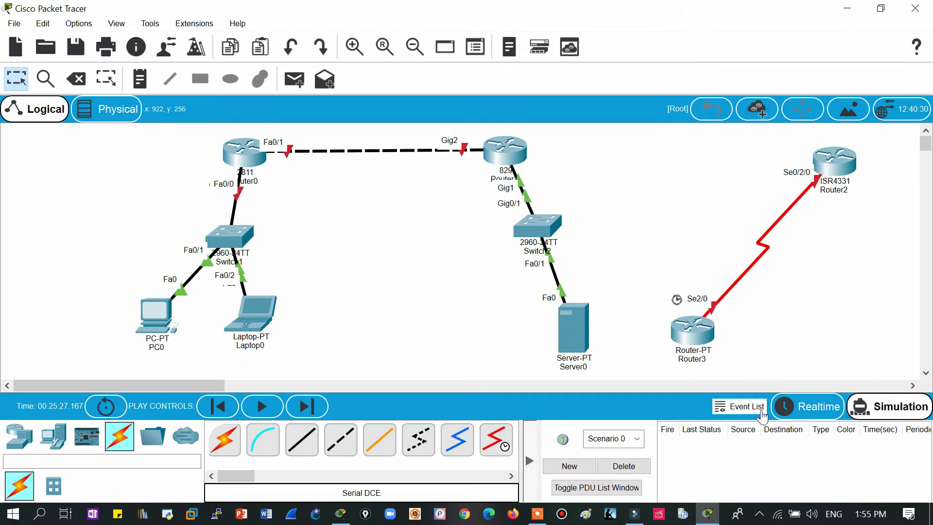
left_click(787, 410)
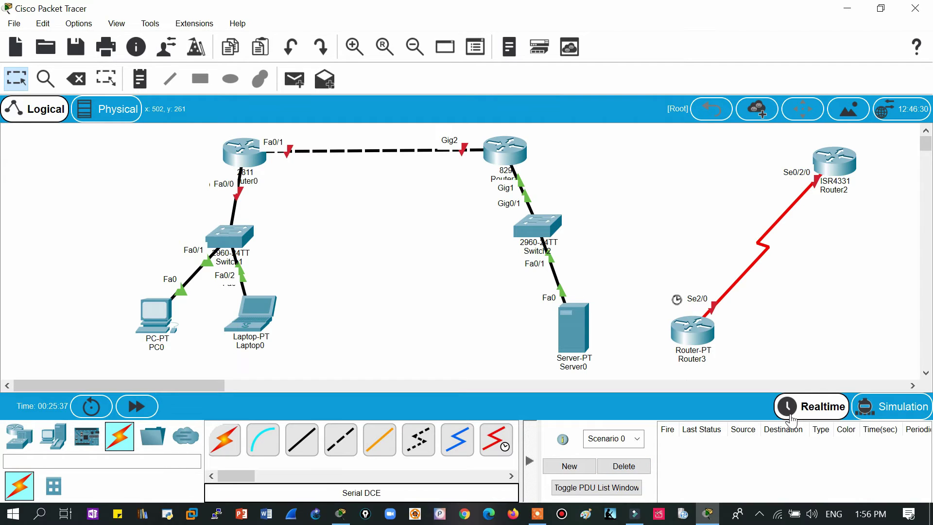
Step: Send a simple PDU from PC0 to Laptop0 in Realtime mode
left_click(294, 79)
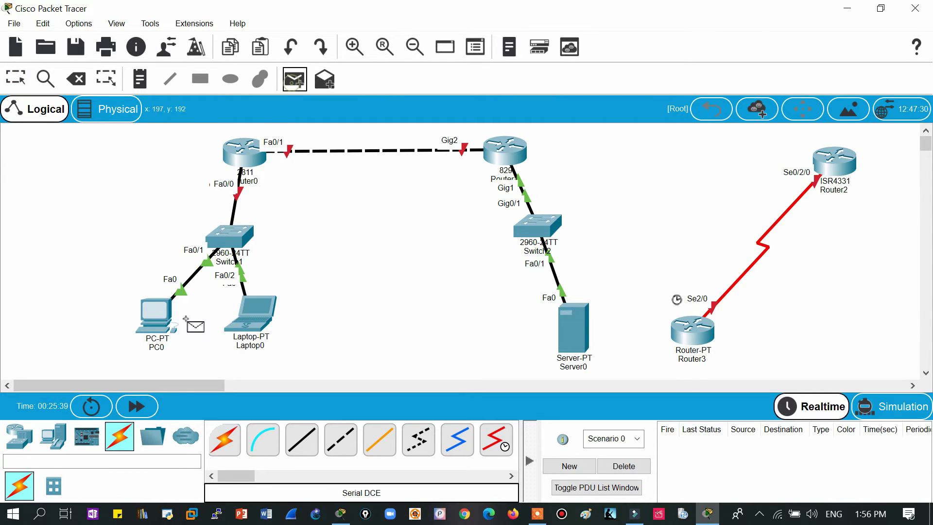
left_click(162, 317)
left_click(255, 310)
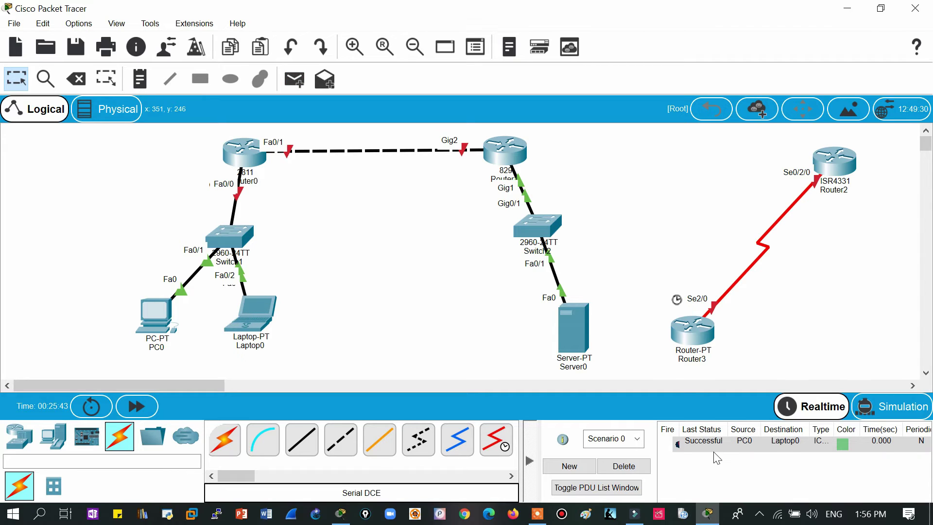
Step: Switch the network to Simulation mode and hide the event list so the whole topology is visible
left_click(879, 418)
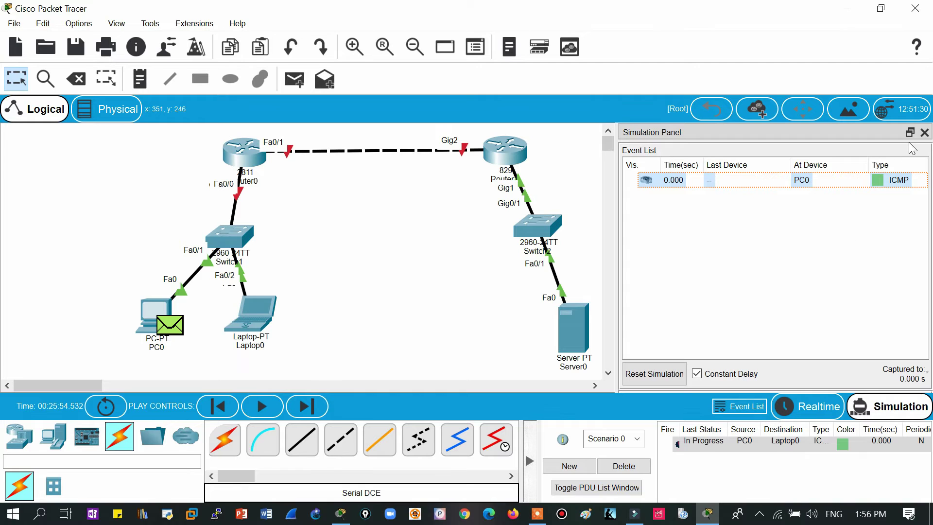
left_click(924, 136)
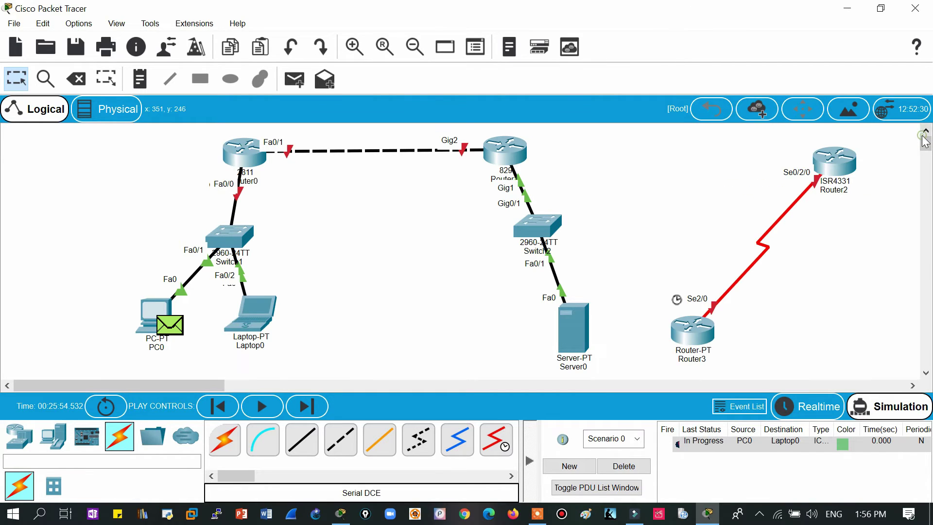
left_click(803, 403)
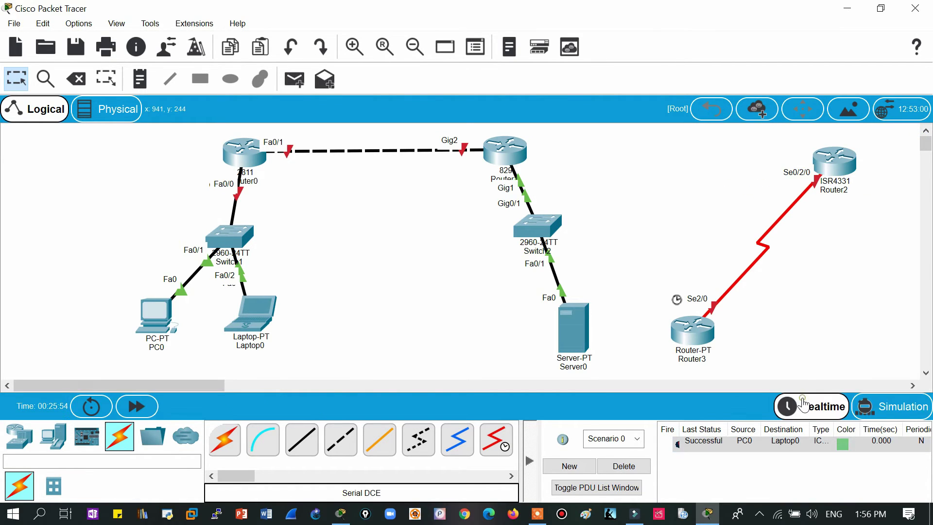
left_click(894, 411)
left_click(743, 408)
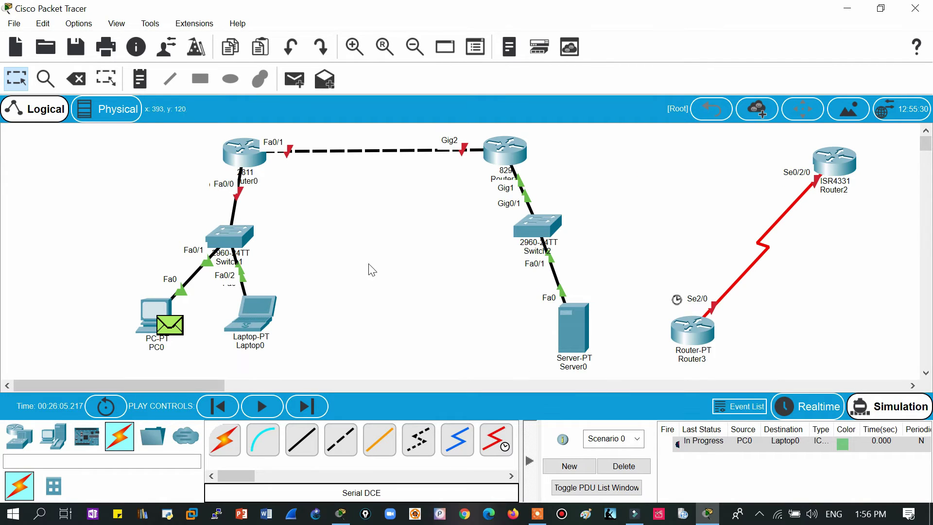
Step: Delete the existing PDU scenario and add a new simple PDU from PC0 to Laptop0 in Simulation mode
left_click(628, 468)
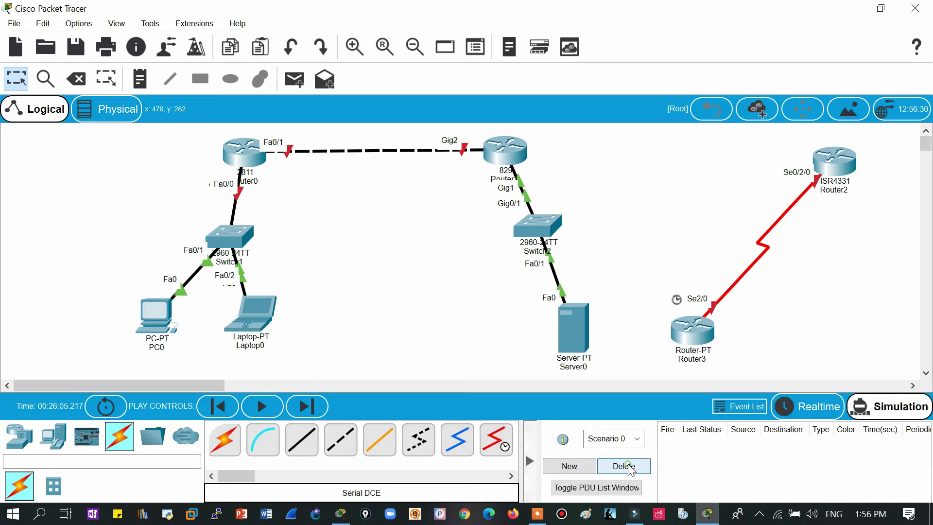
left_click(294, 79)
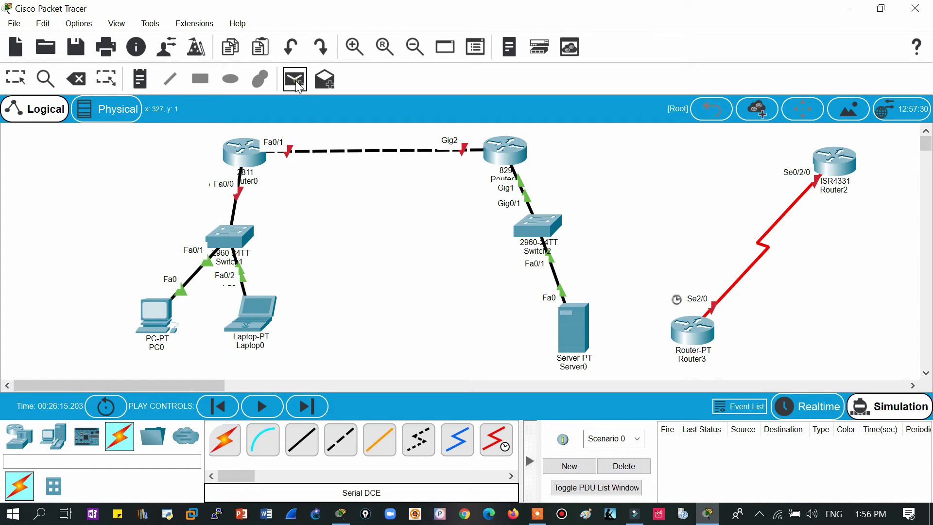
left_click(146, 321)
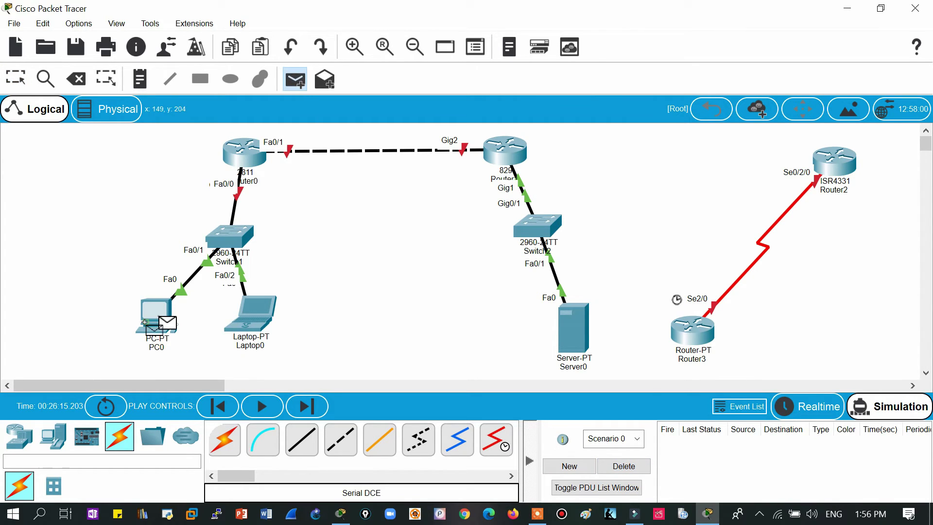
left_click(250, 309)
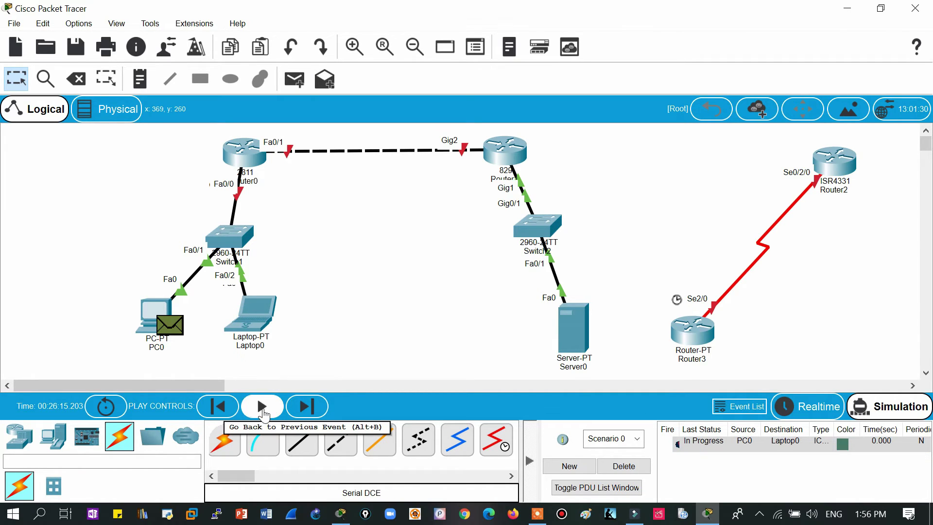
Step: Advance the simulation one event at a time until the PDU has travelled to Laptop0 and back to PC0
left_click(311, 412)
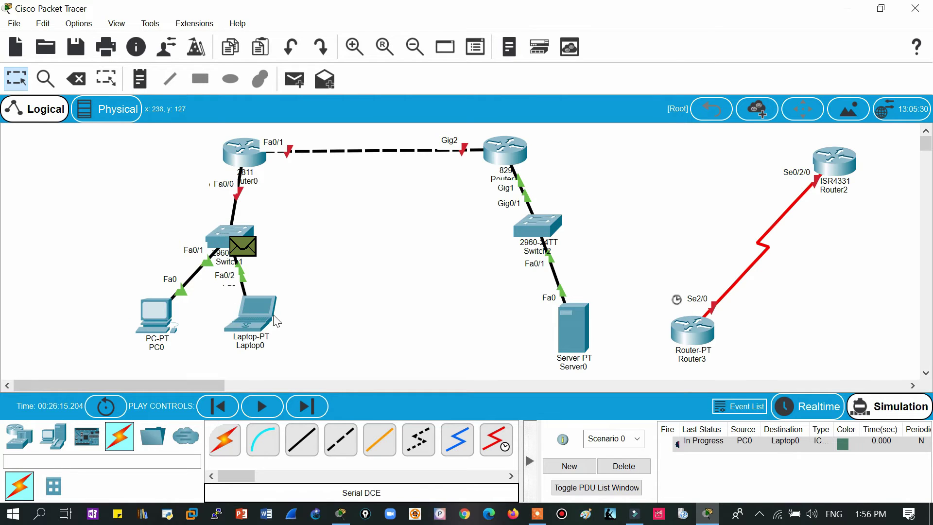
left_click(310, 413)
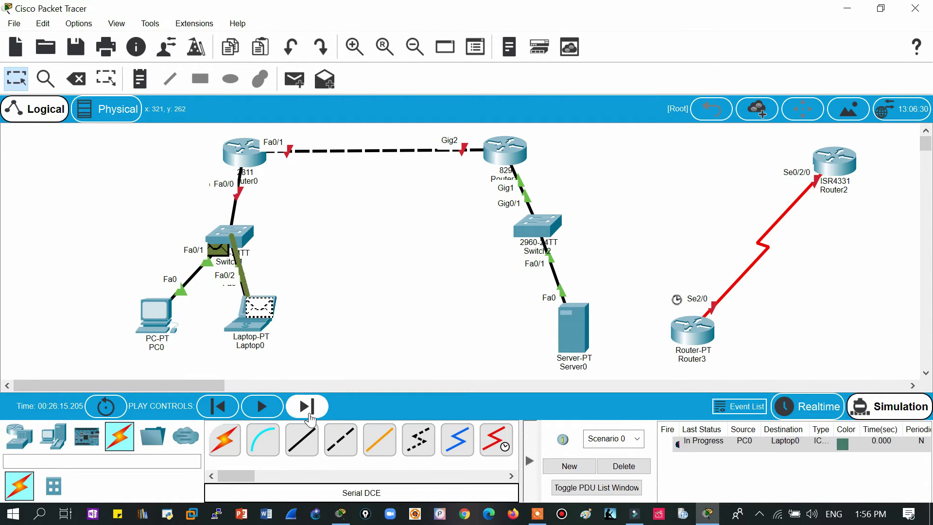
left_click(310, 413)
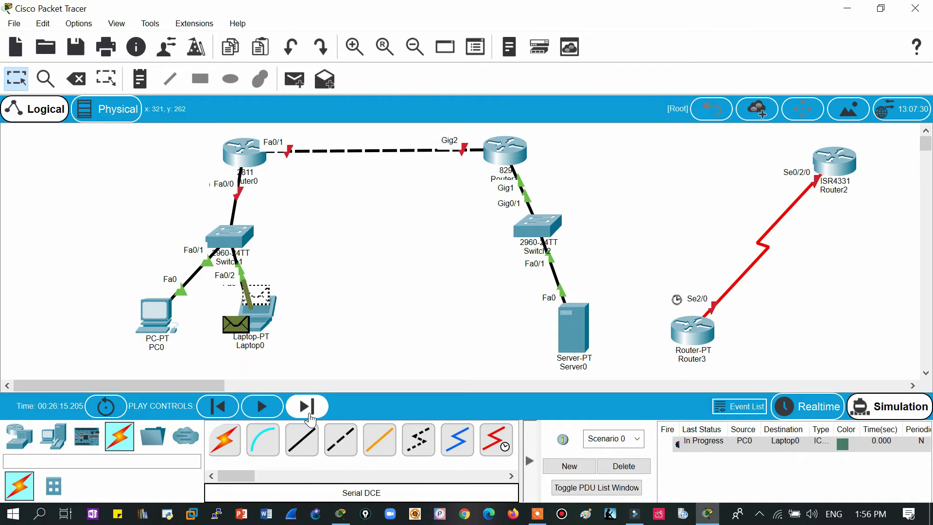
left_click(310, 413)
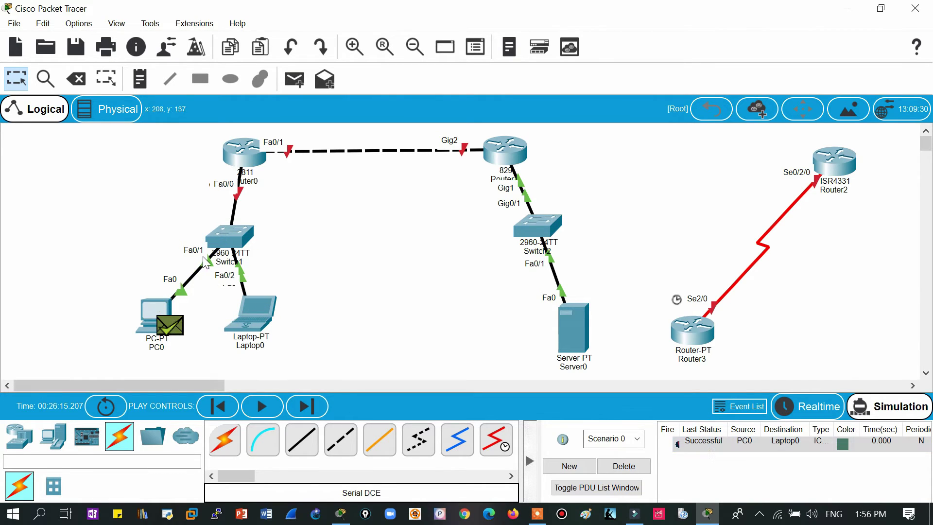
left_click_drag(105, 204, 328, 359)
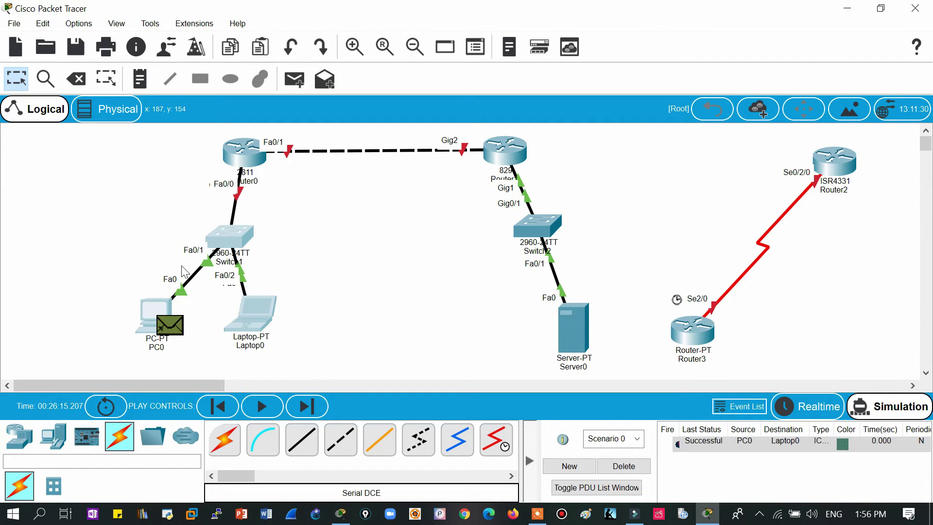
left_click_drag(108, 209, 316, 366)
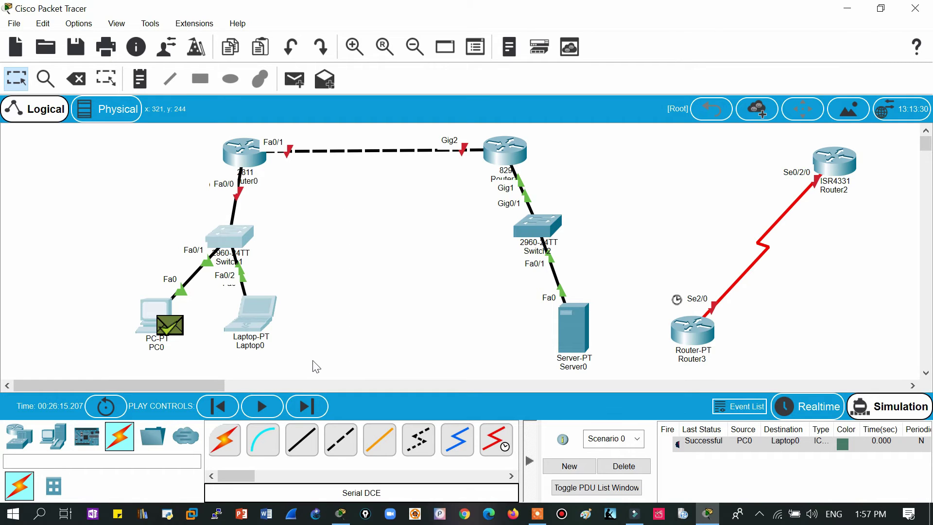
left_click(316, 367)
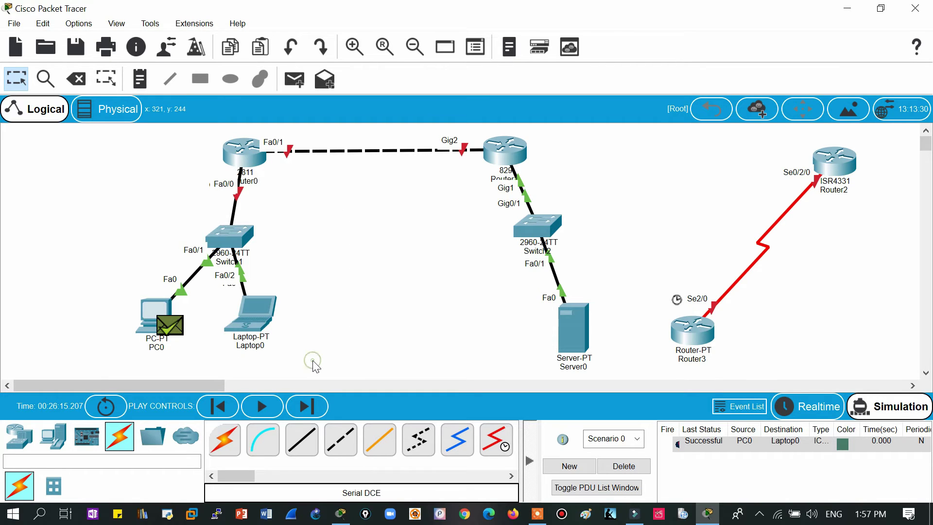
Step: Clear the finished PDU from the scenario and create another simple PDU from PC0 to Laptop0
left_click(609, 468)
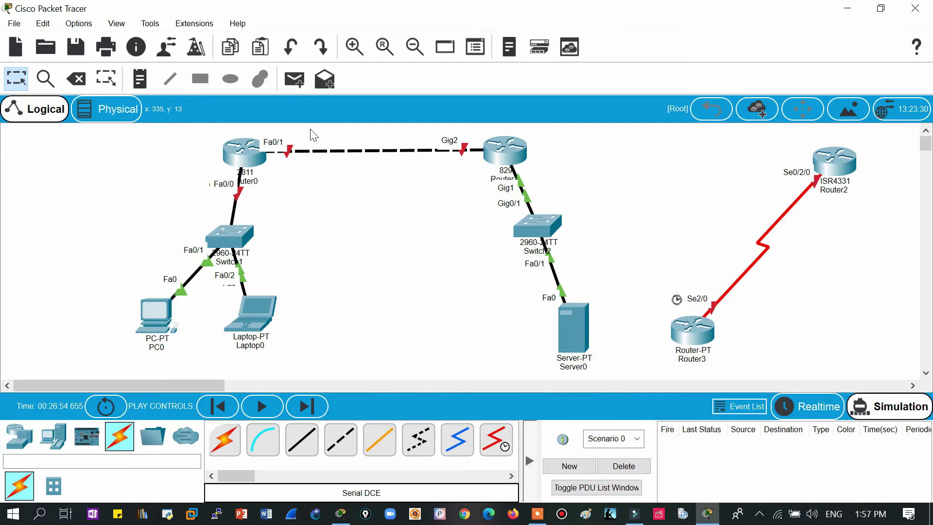
left_click(294, 79)
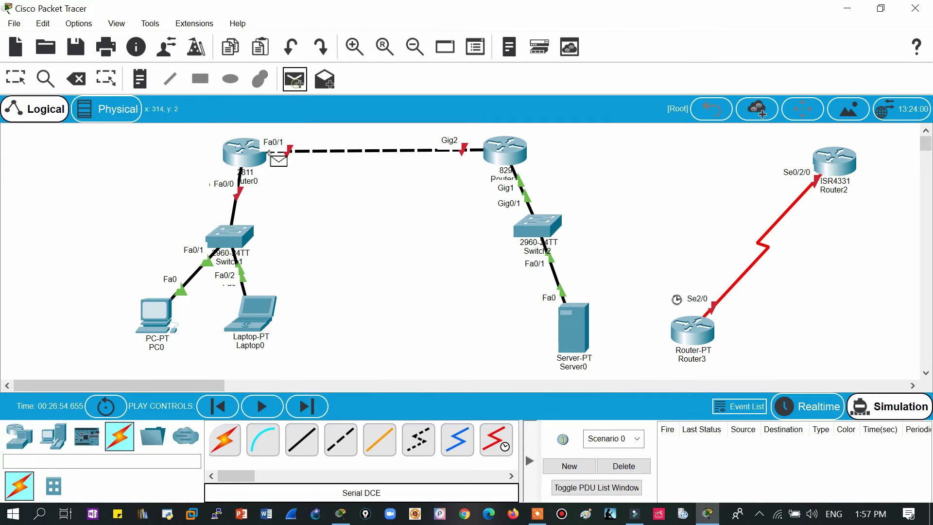
left_click(149, 310)
left_click(260, 311)
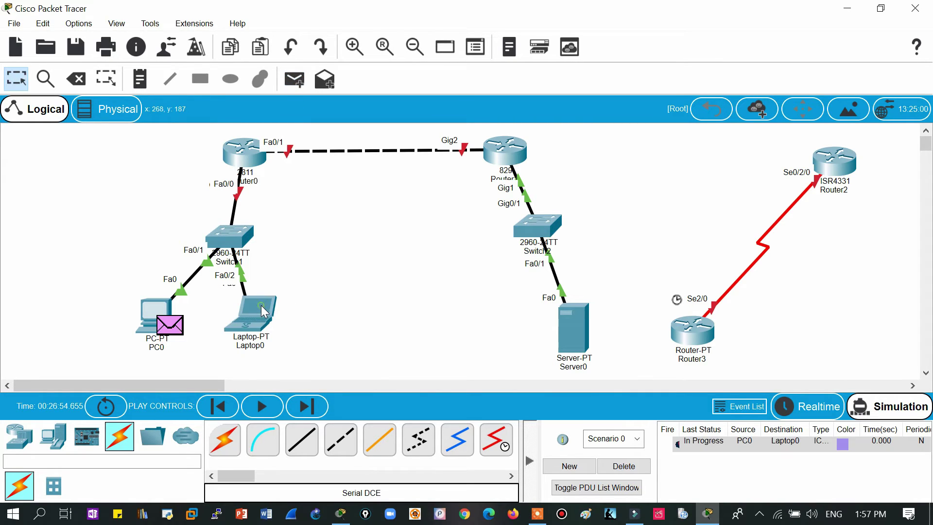
Step: Examine the PDU at PC0 layer by layer in the OSI model and its outbound PDU details, and close the information window
left_click(171, 329)
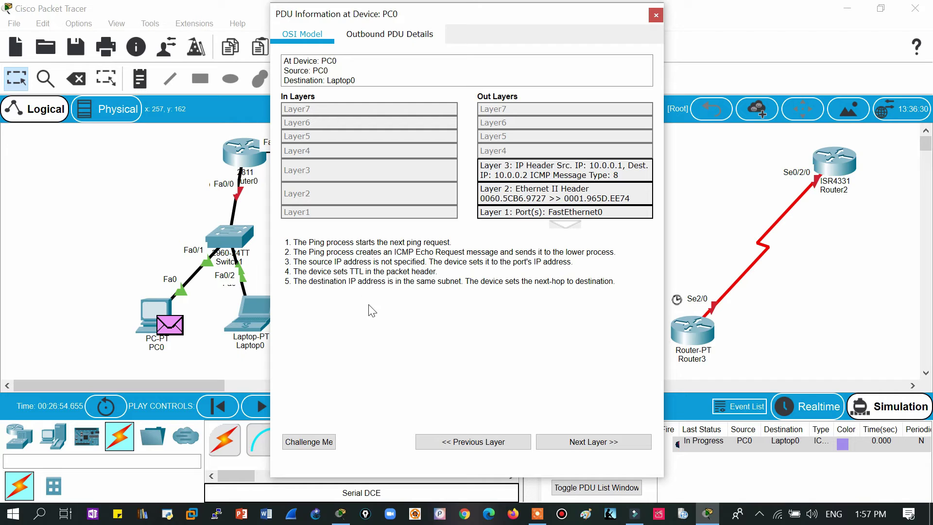
left_click(561, 440)
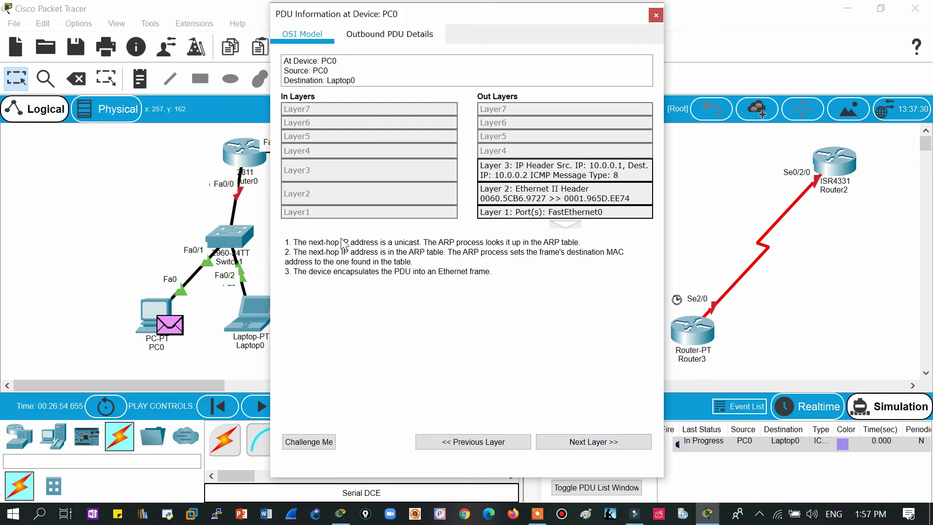
left_click(575, 446)
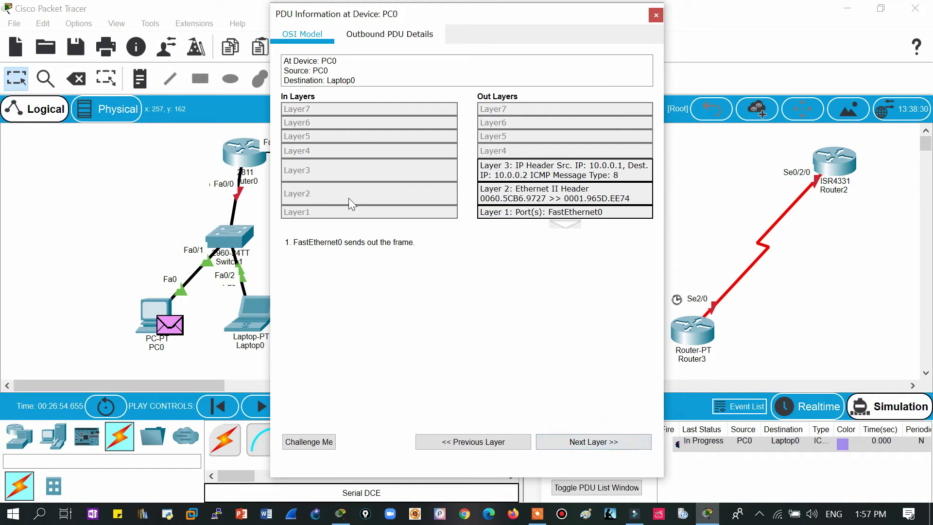
left_click(366, 35)
left_click(307, 35)
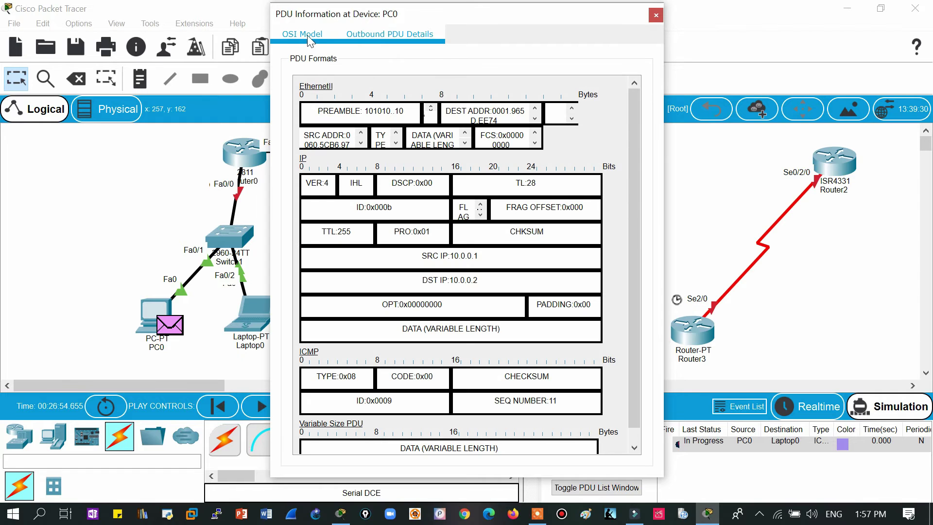
mouse_move(631, 124)
left_mouse_down()
mouse_move(634, 199)
mouse_move(634, 107)
left_mouse_up()
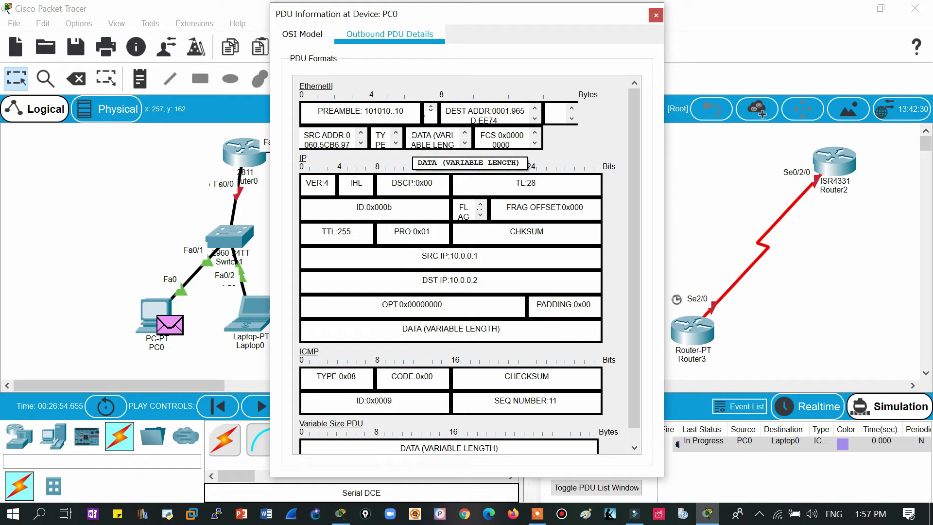
left_click(655, 17)
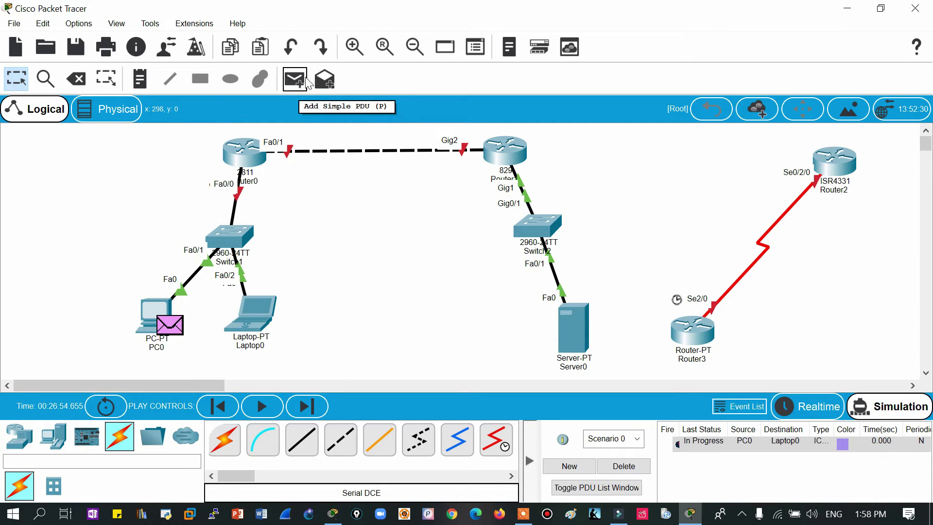
Step: Delete the existing PDU scenario and start a complex PDU with PC0 as the source device
left_click(324, 82)
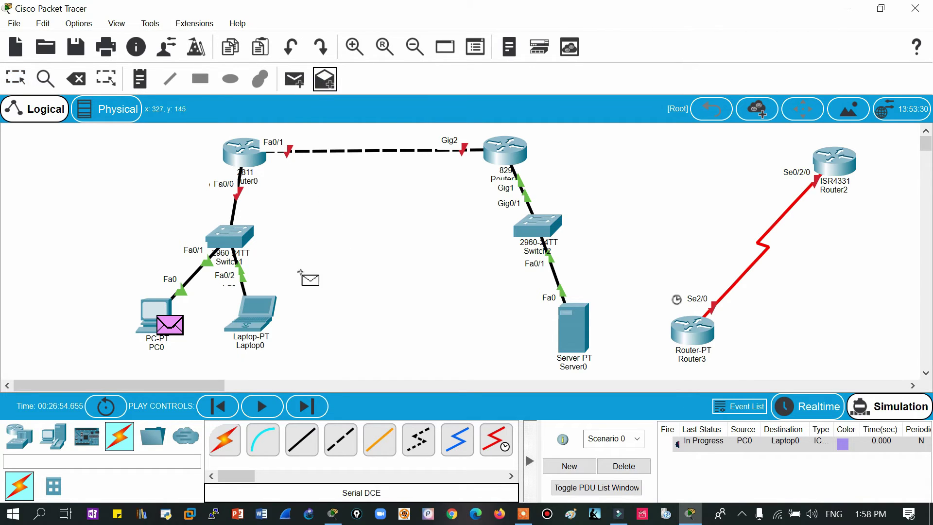
left_click(623, 465)
left_click(142, 305)
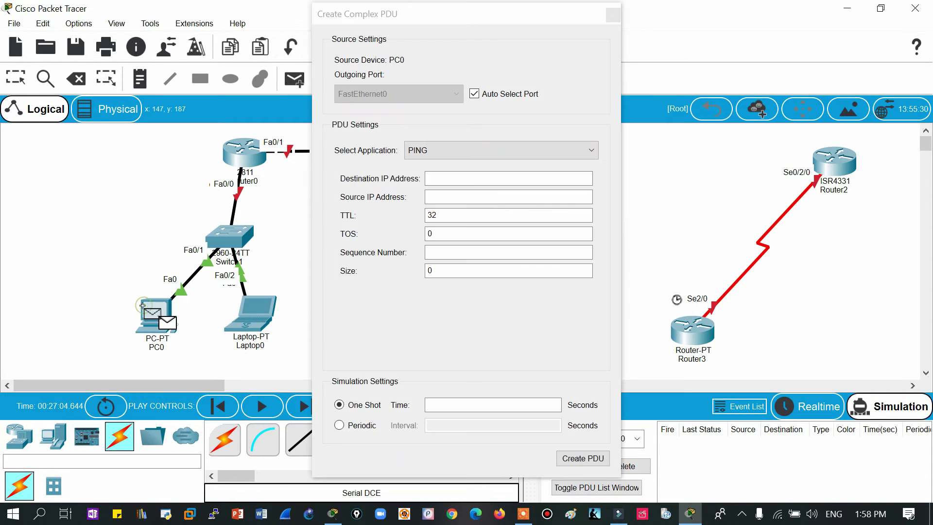
Step: Set the complex PDU's destination IP address to 10.0.0.2, source IP address to 10.0.0.1 and sequence number to 1
left_click(432, 180)
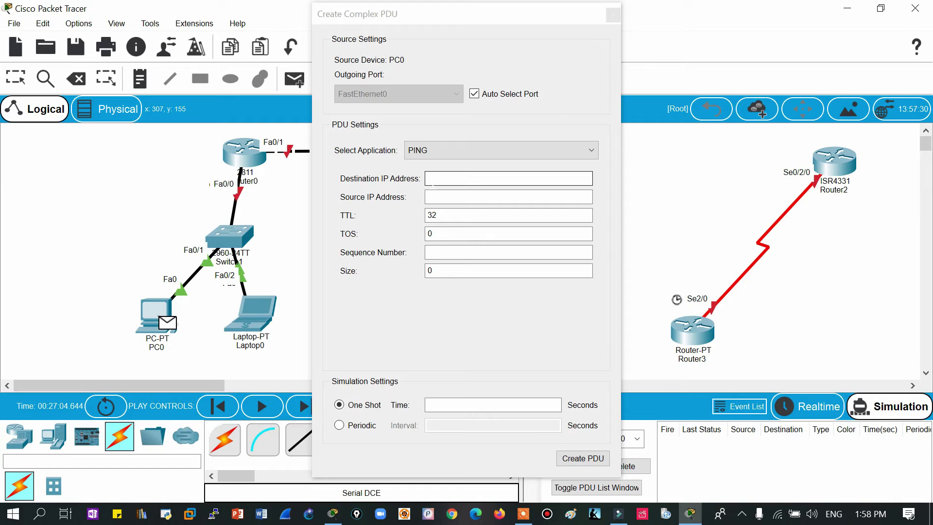
left_click(474, 180)
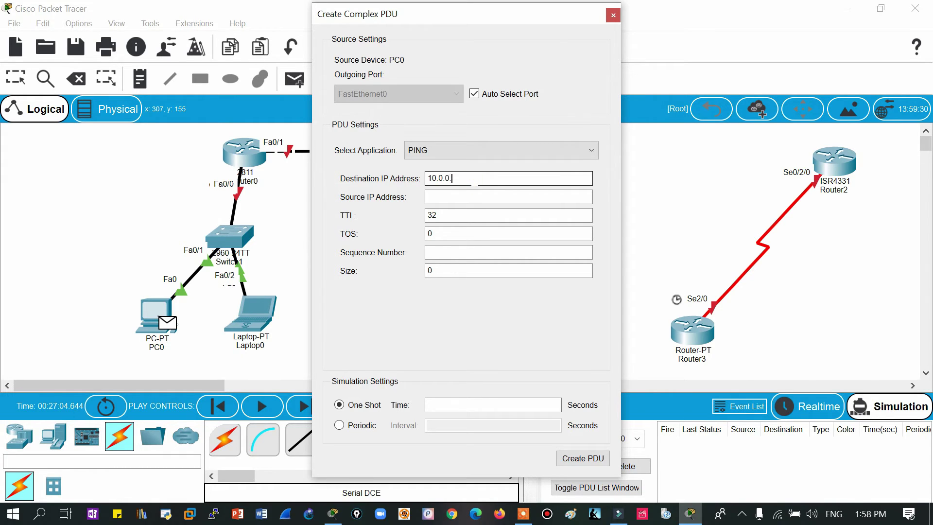
left_click(455, 196)
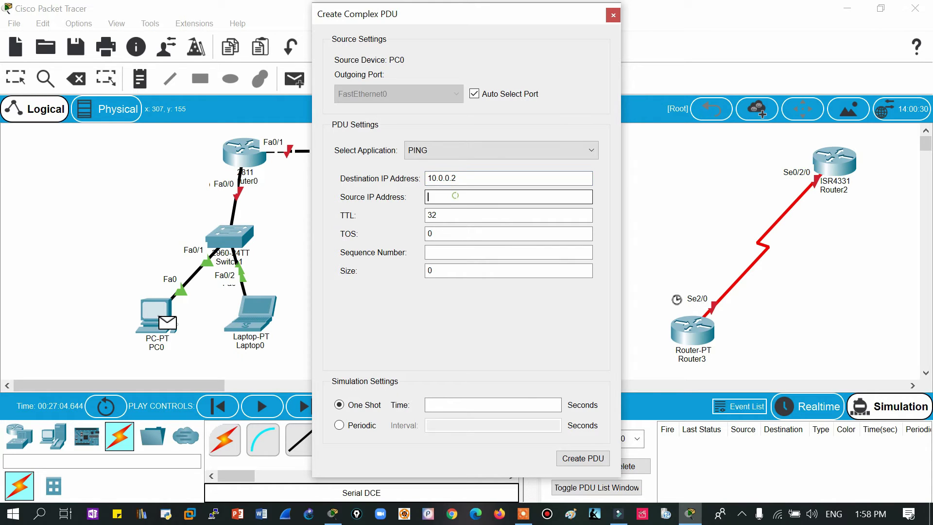
type("10.0.0.1")
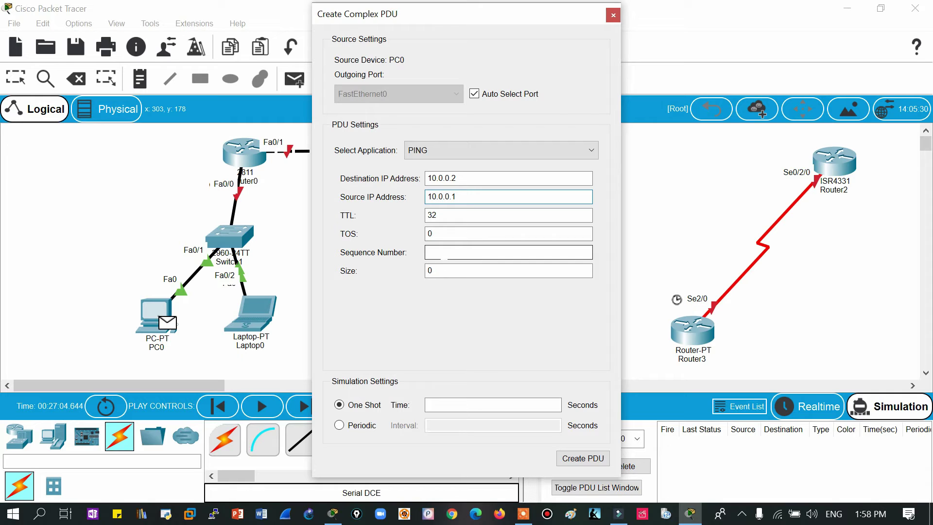
left_click(588, 458)
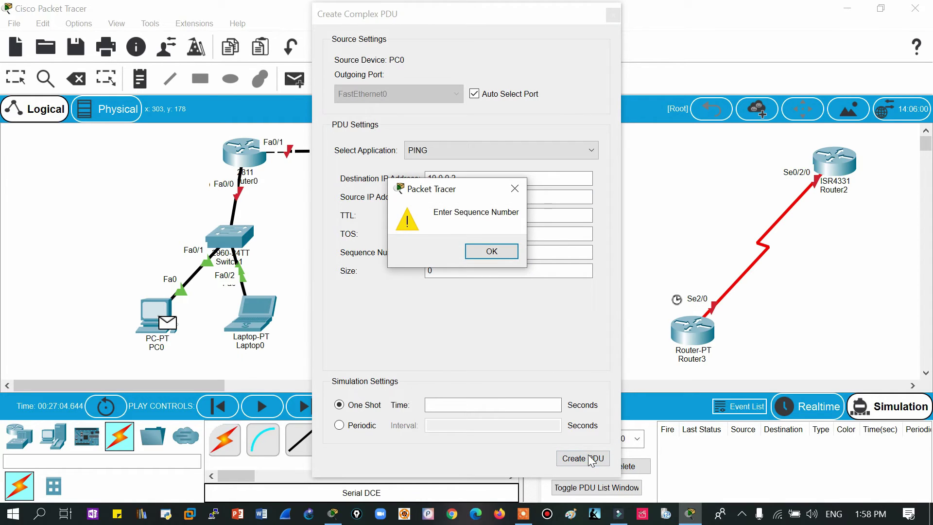
left_click(489, 253)
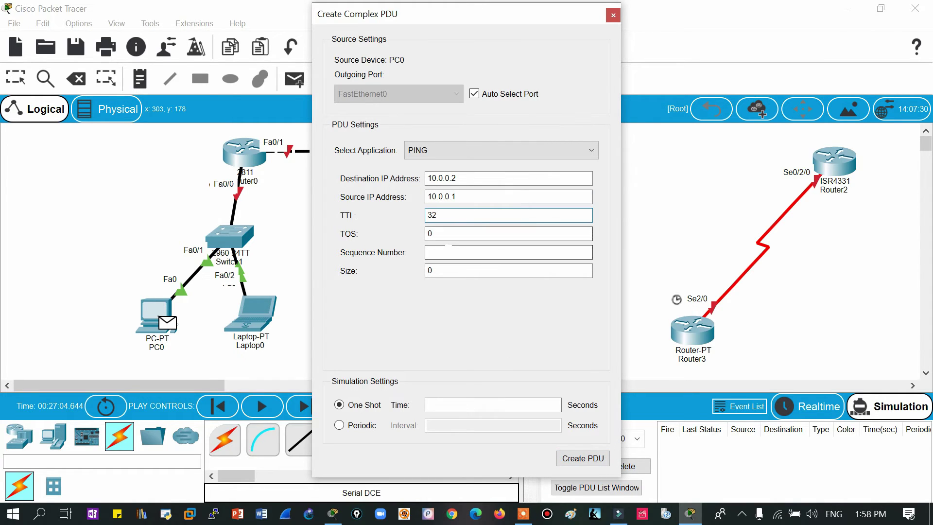
left_click(447, 252)
type("1")
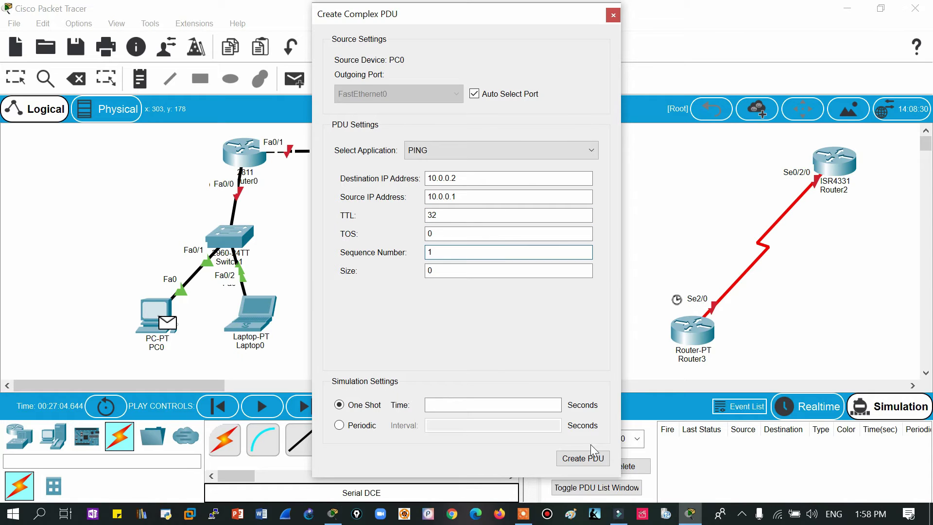
Step: Set the complex PDU's TOS to 11, size to 111 and one-shot time to 11 seconds, and create the PDU
left_click(582, 457)
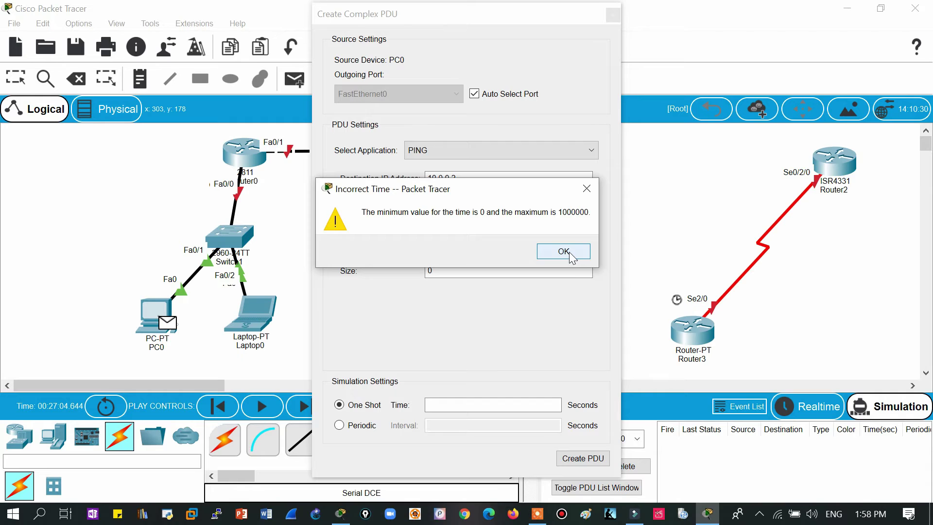
left_click(566, 252)
left_click(455, 235)
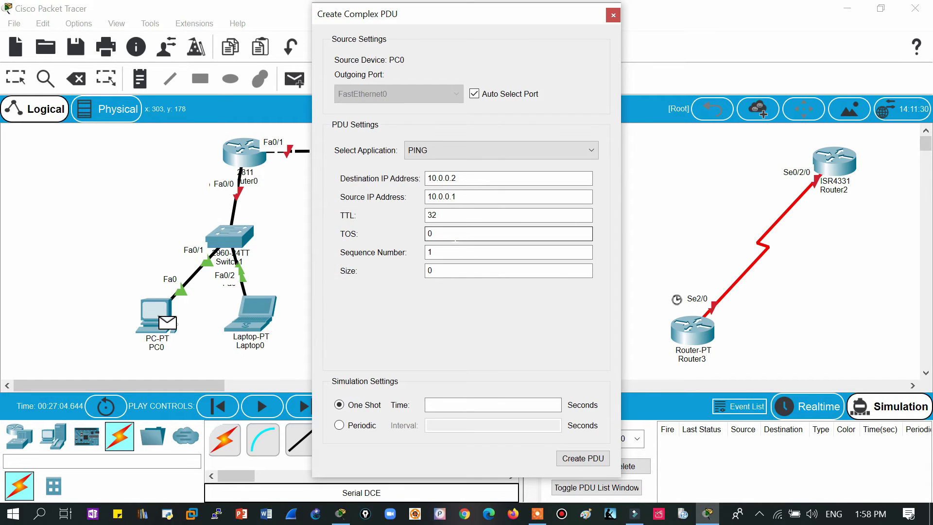
type("11")
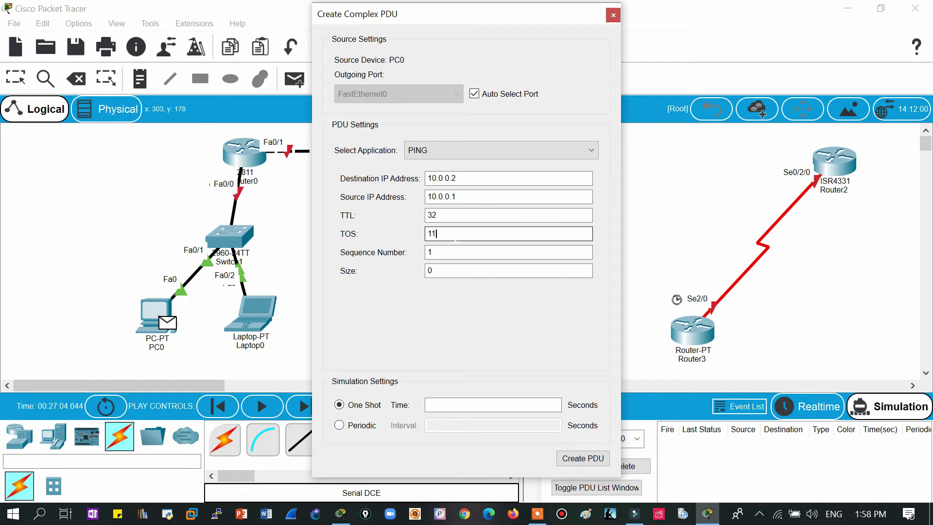
left_click(576, 461)
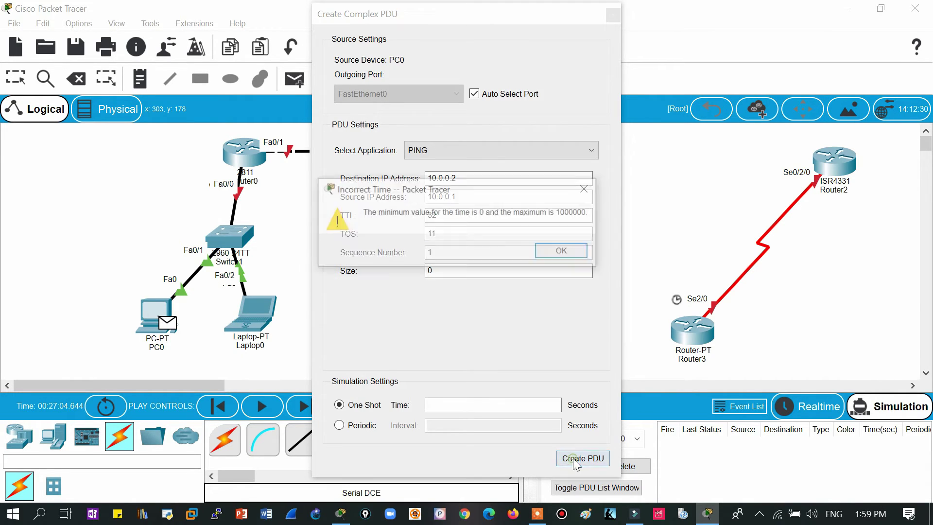
left_click(557, 254)
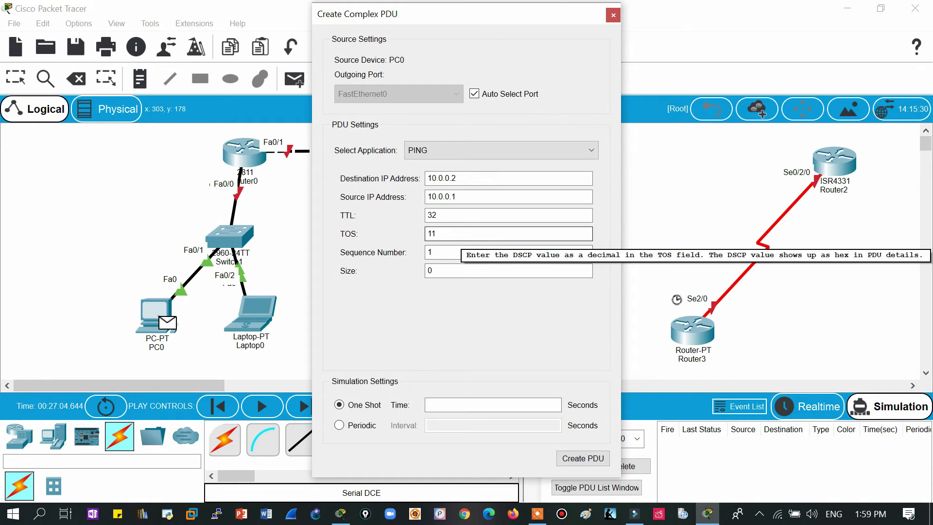
key("Tab")
key("Tab")
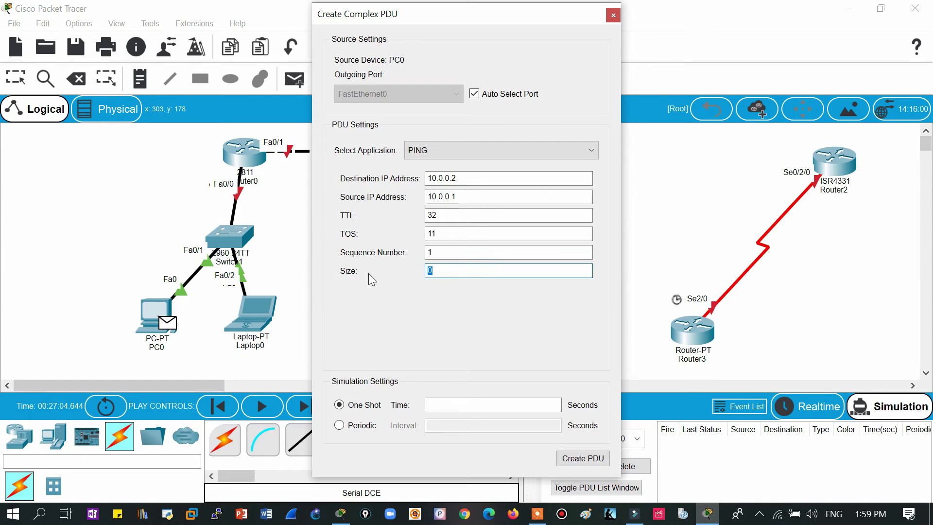
left_click(586, 462)
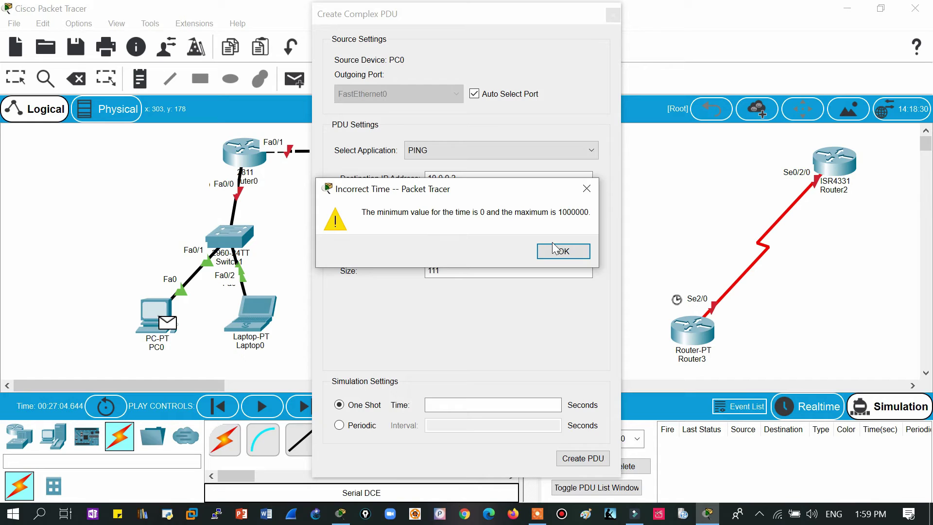
left_click(555, 249)
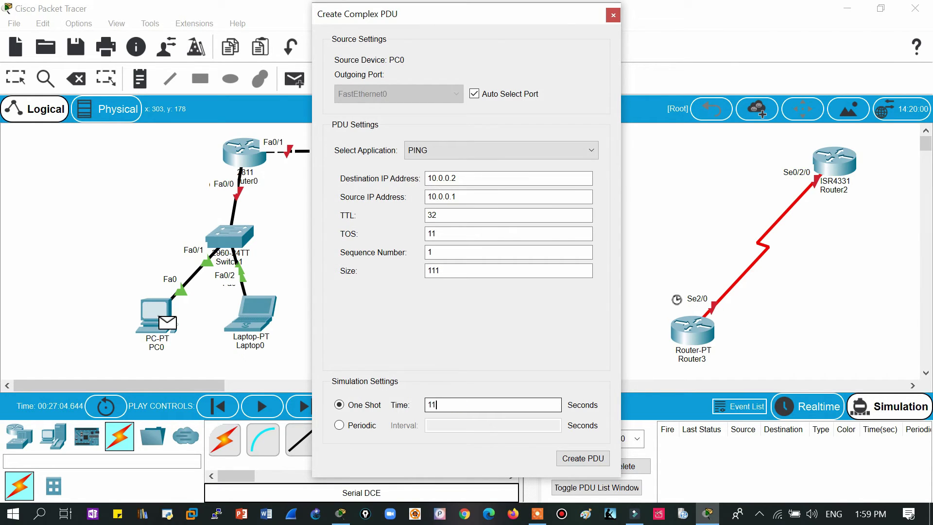
left_click(585, 459)
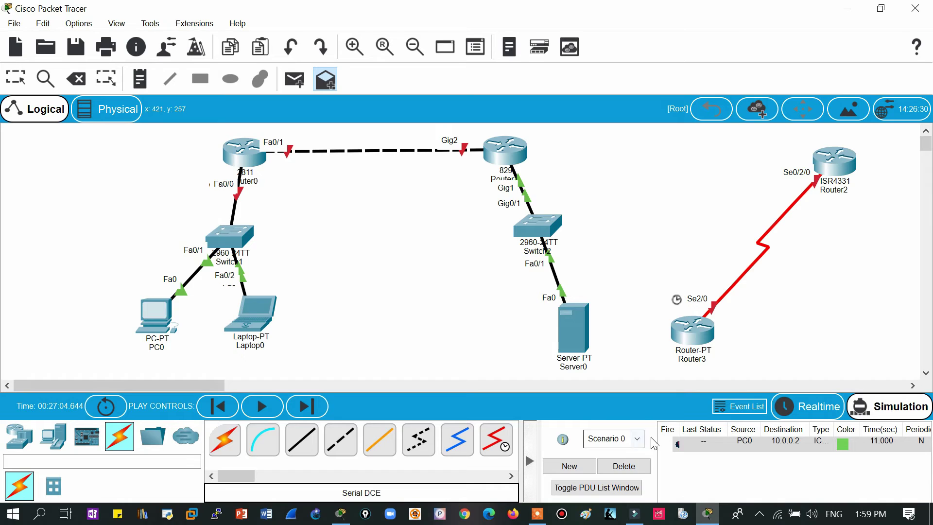
Step: Delete the complex PDU's scenario and add a simple PDU from PC0 to Laptop0
left_click(619, 469)
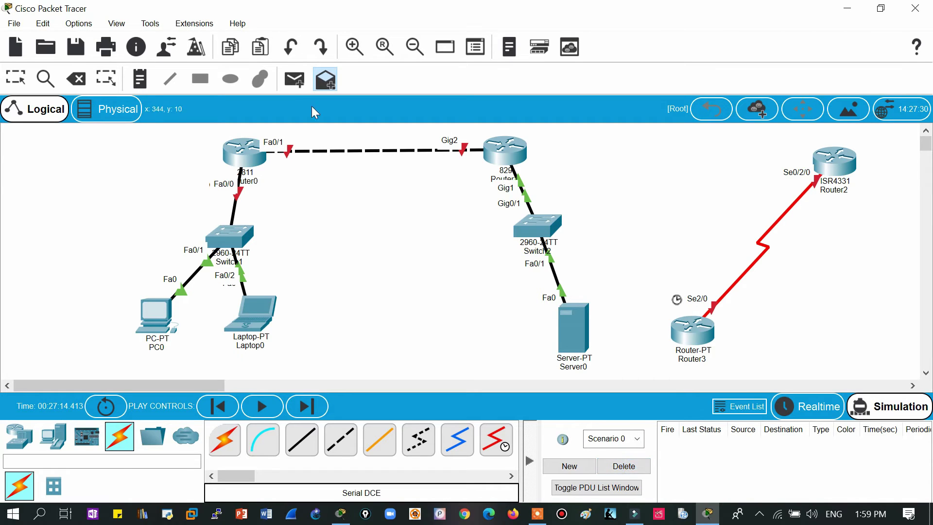
left_click(297, 82)
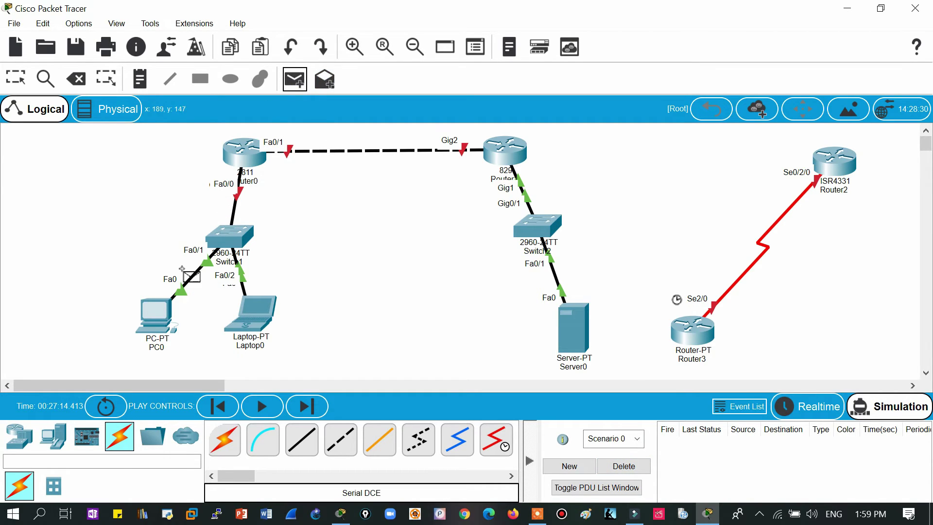
left_click(157, 309)
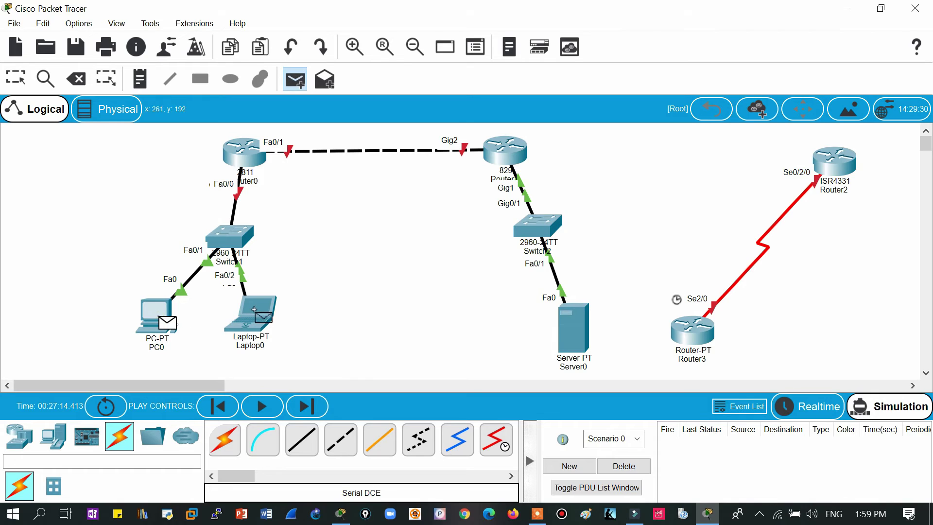
left_click(256, 312)
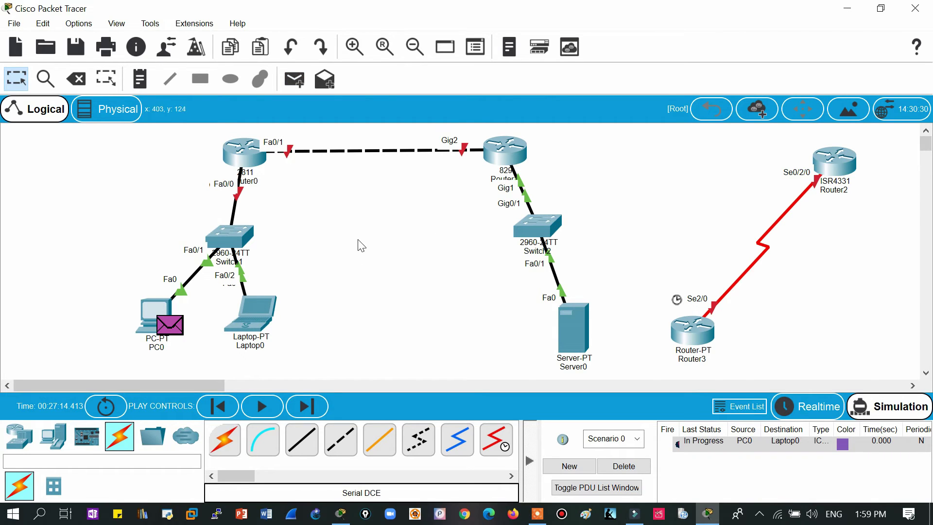
left_click(13, 84)
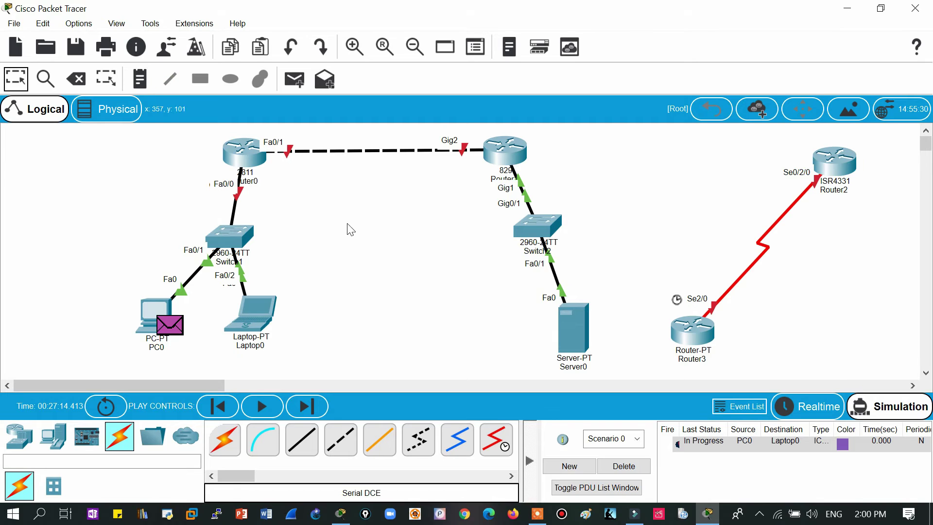
left_click_drag(110, 132, 579, 355)
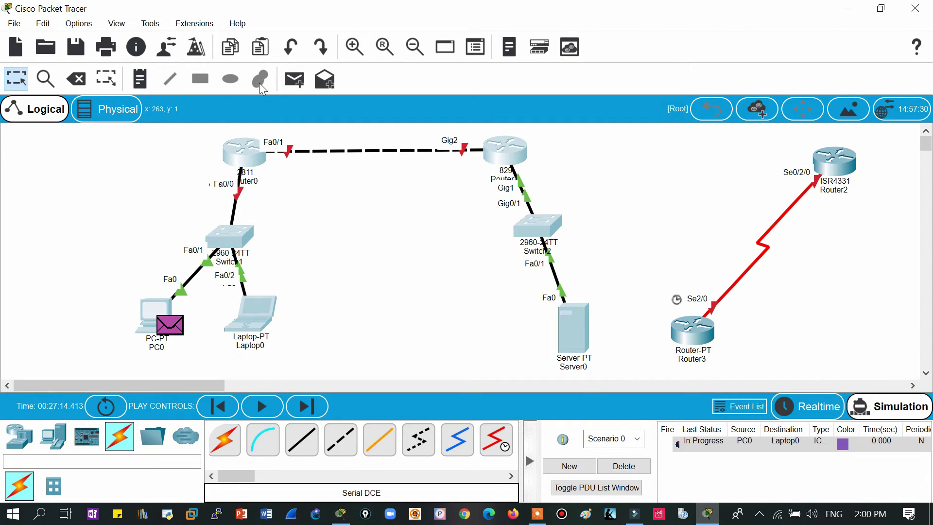
left_click(404, 271)
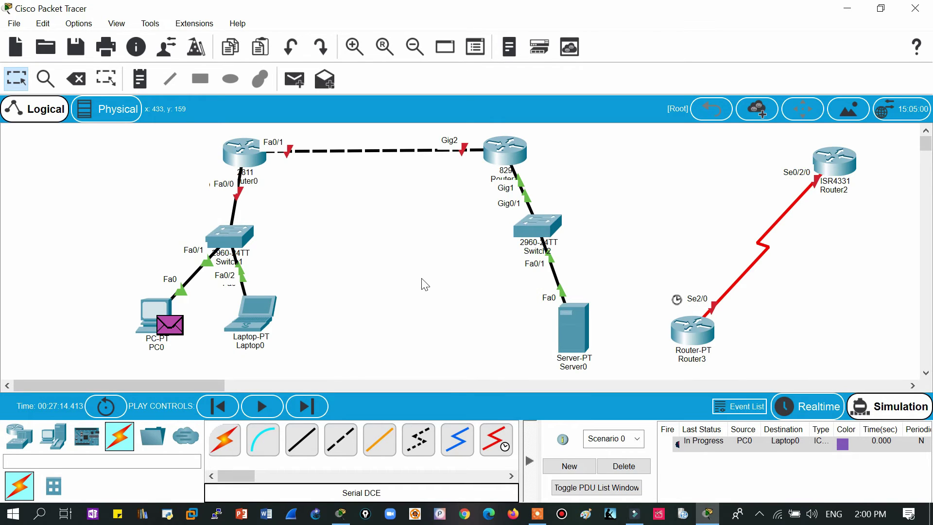
Step: Close the current Packet Tracer session and open the saved network file testch.pkt in a new one
left_click(914, 8)
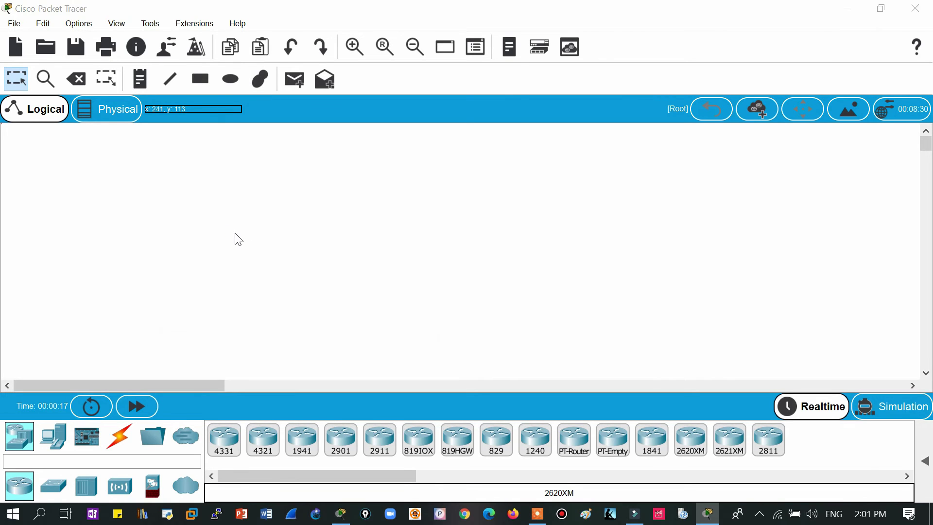
key("ctrl+o")
type("test")
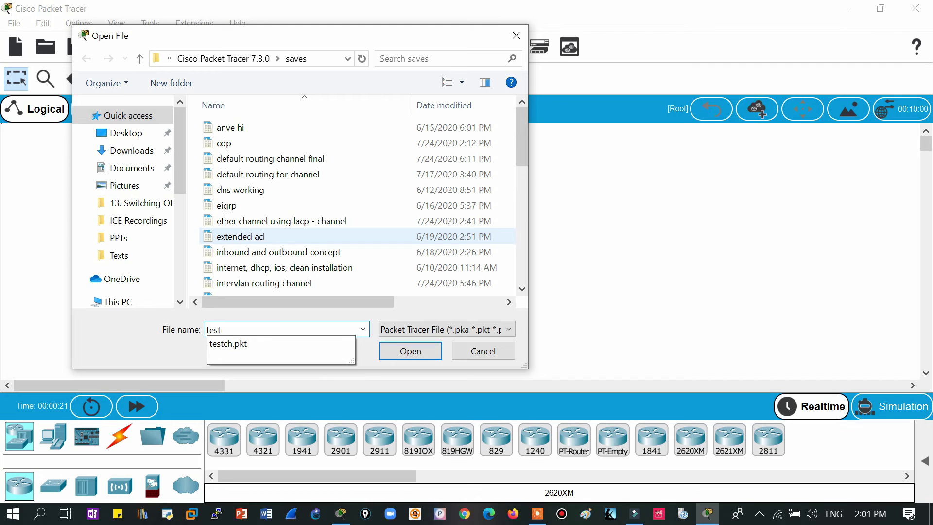
key("Down")
key("Return")
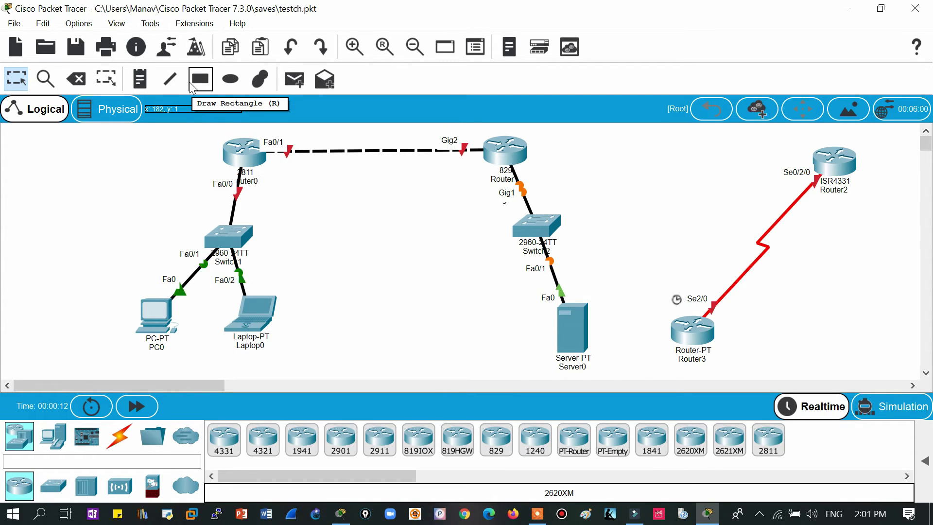
Step: Cancel exiting the program, save the network on starting to open another file, and cancel the file selection
left_click(926, 10)
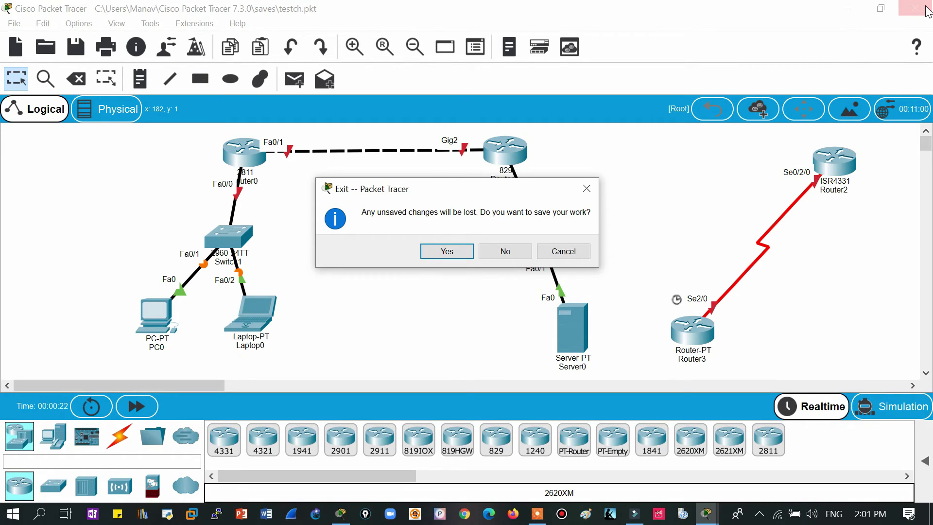
left_click(575, 252)
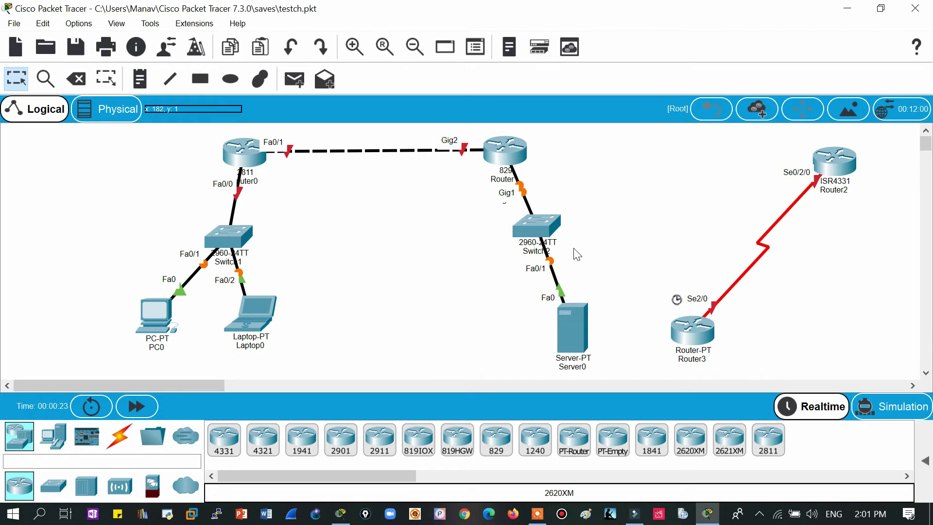
key("ctrl+o")
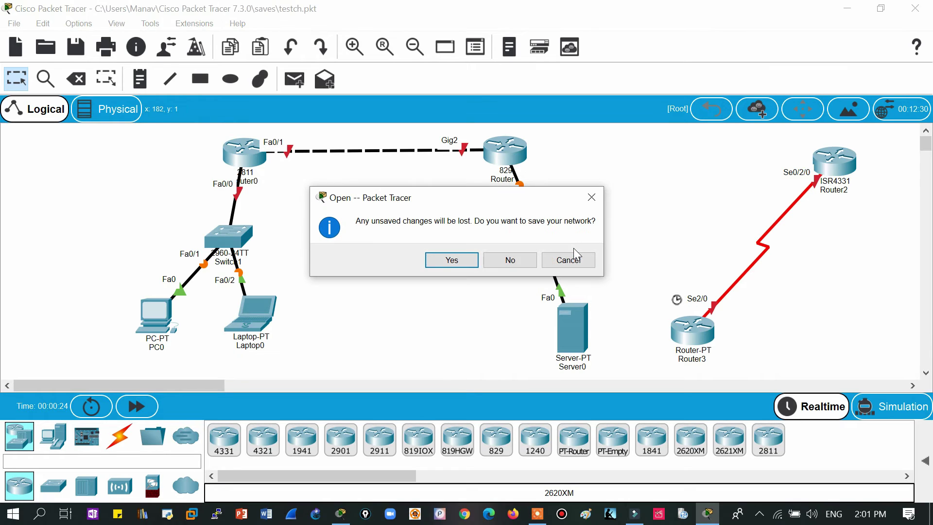
left_click(467, 261)
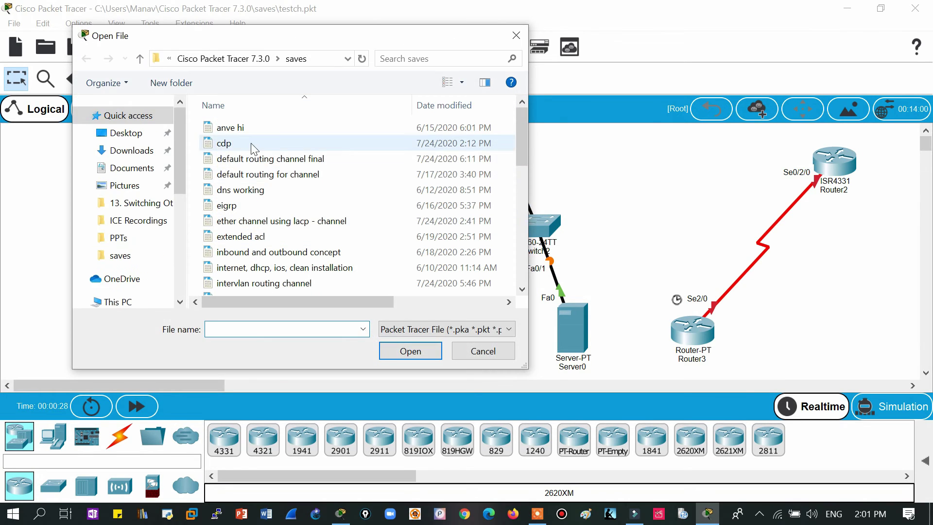
left_click(476, 358)
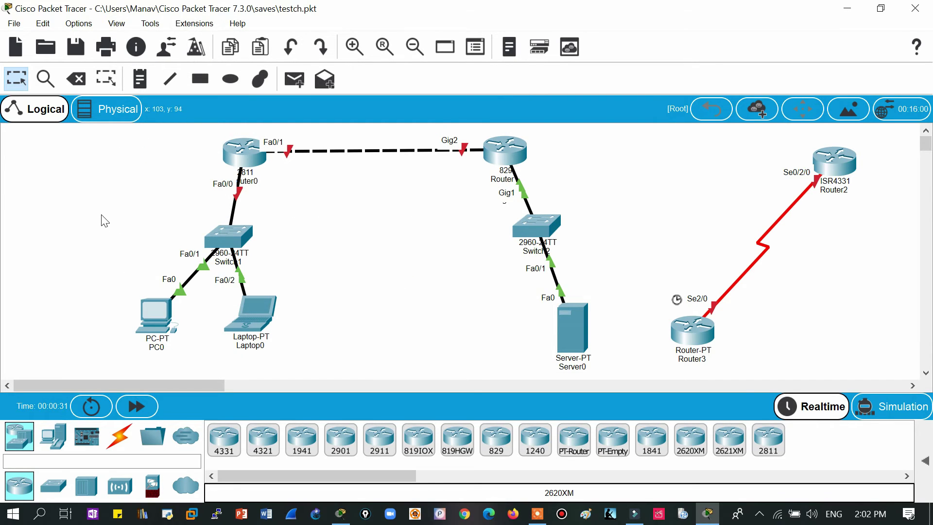
left_click_drag(101, 215, 344, 361)
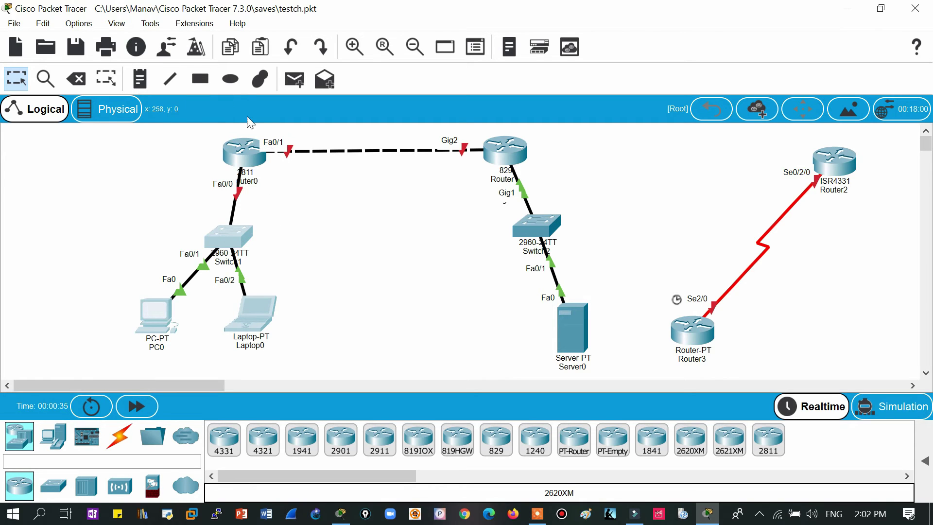
left_click(396, 329)
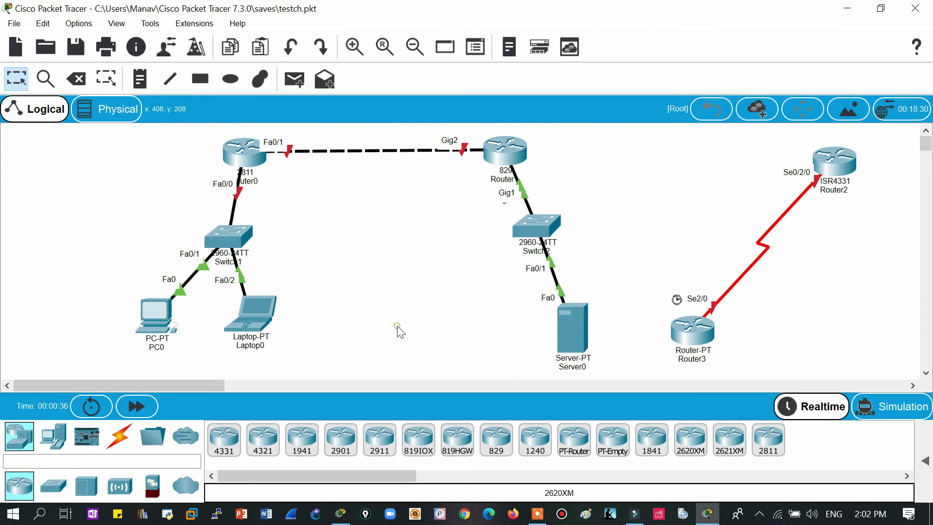
left_click(236, 86)
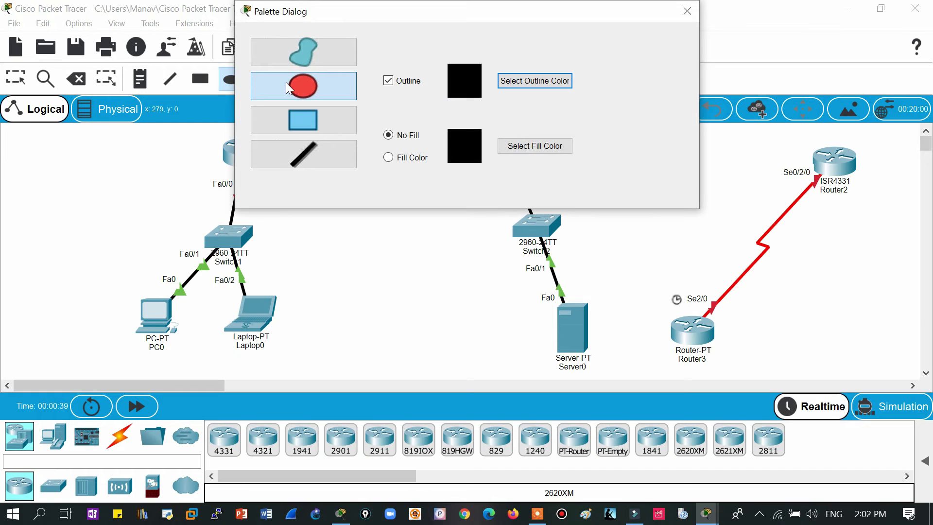
left_click(687, 11)
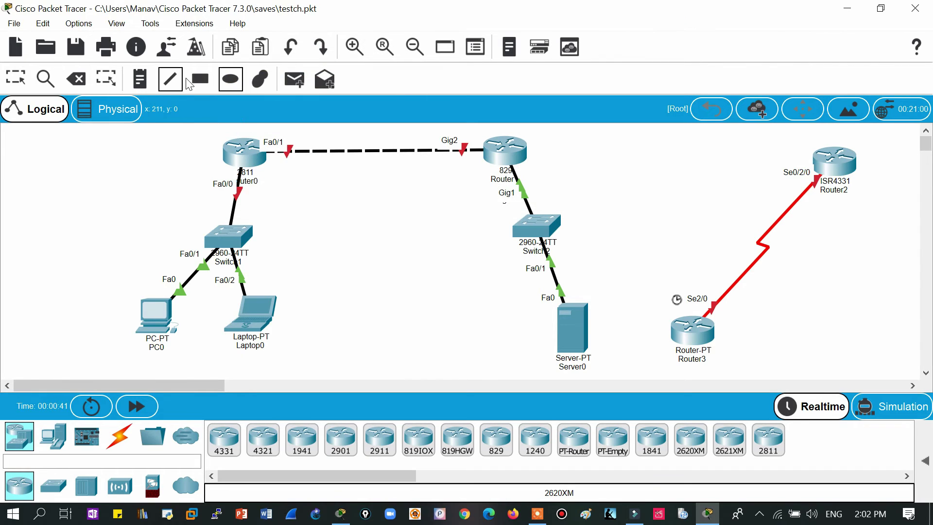
left_click(197, 80)
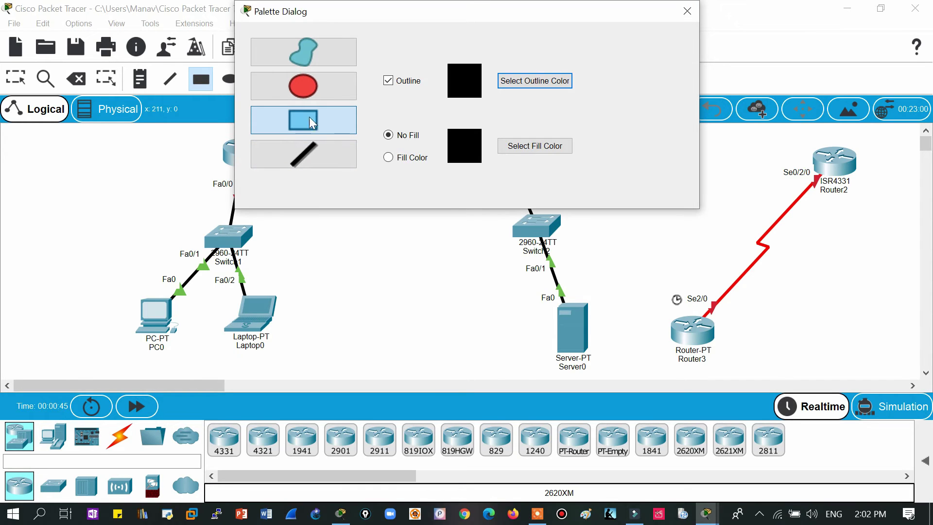
left_click(687, 10)
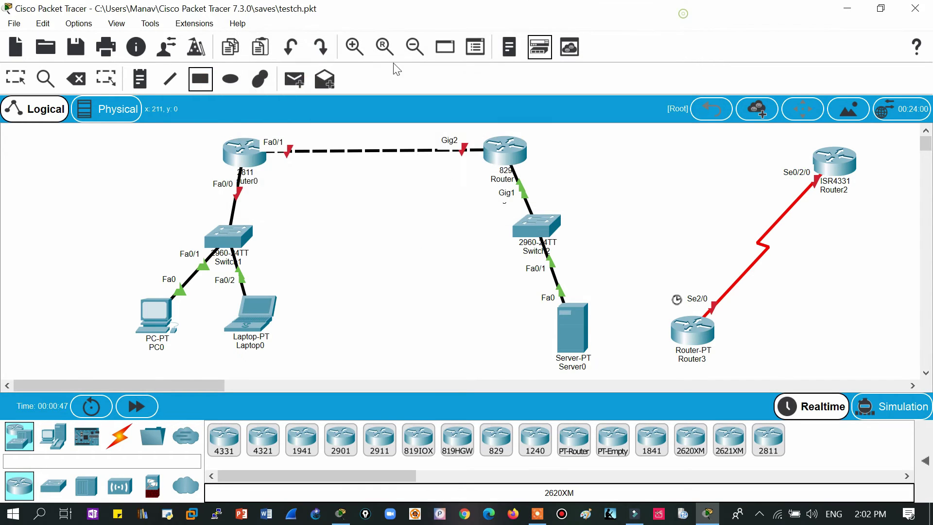
left_click(230, 80)
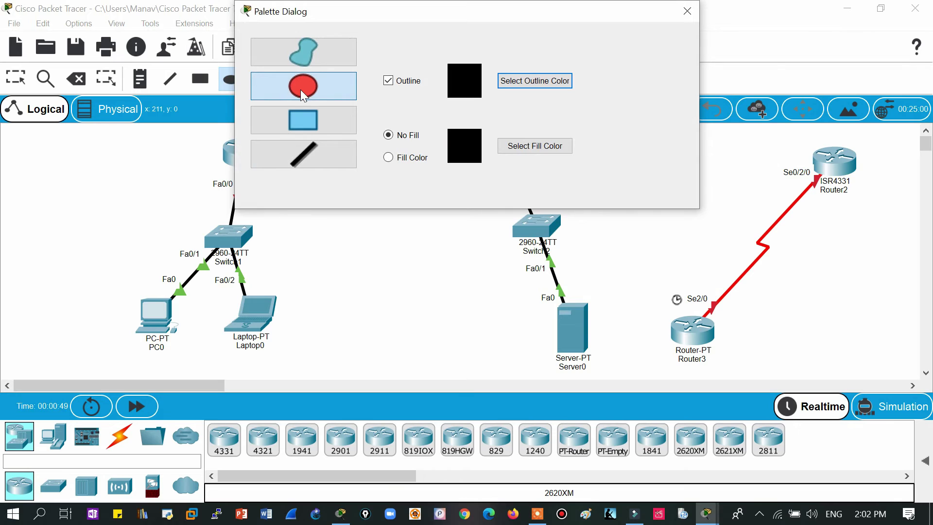
left_click(687, 11)
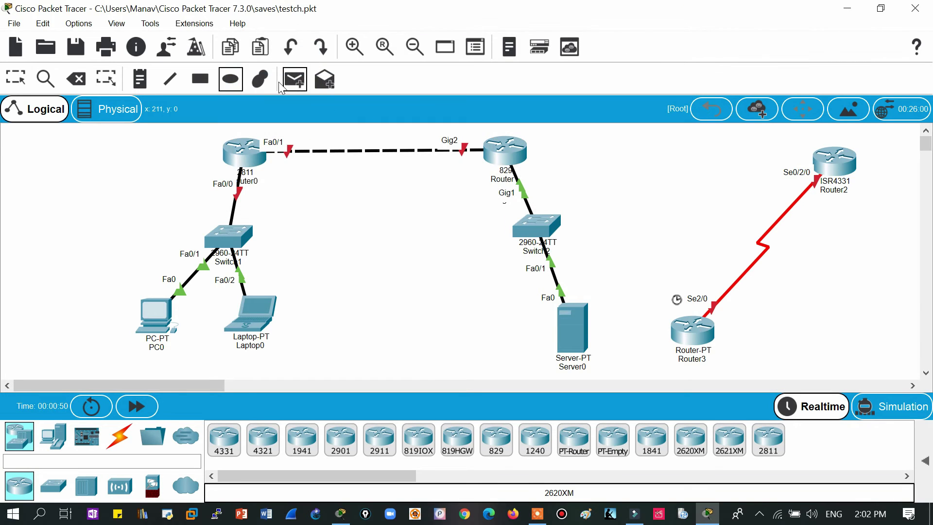
Step: Draw a freeform outline around PC0, Laptop0 and Switch1, and undo it
left_click(260, 79)
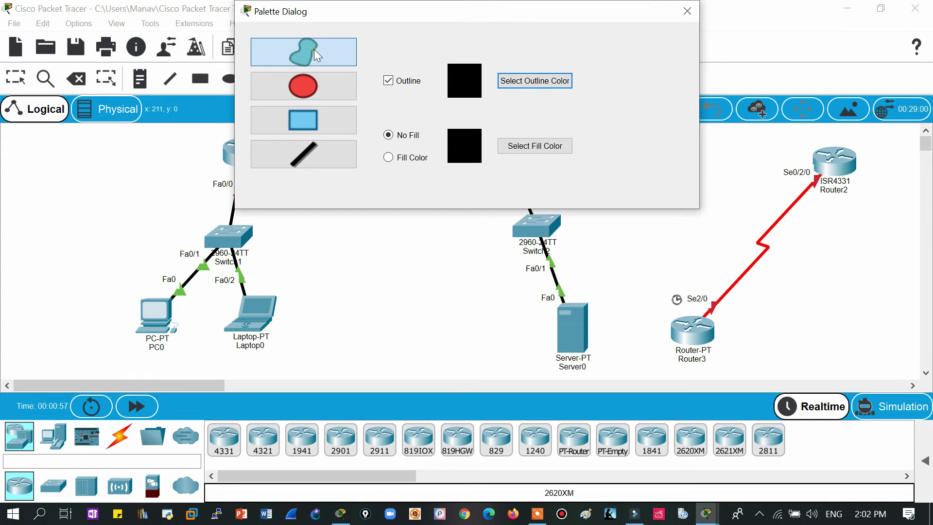
left_click(74, 234)
mouse_move(78, 222)
left_mouse_down()
mouse_move(212, 218)
mouse_move(272, 234)
mouse_move(300, 295)
mouse_move(279, 370)
mouse_move(203, 405)
mouse_move(113, 394)
mouse_move(91, 364)
mouse_move(97, 303)
left_mouse_up()
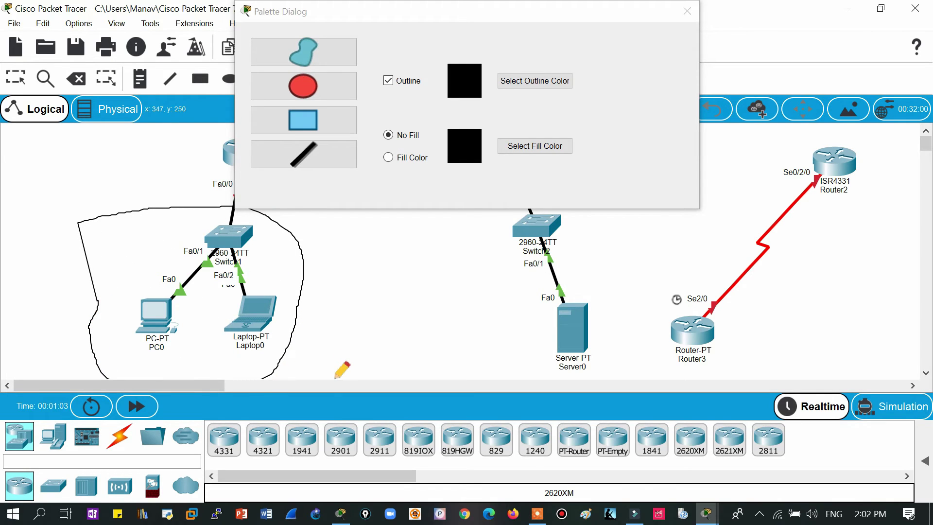
key("ctrl+z")
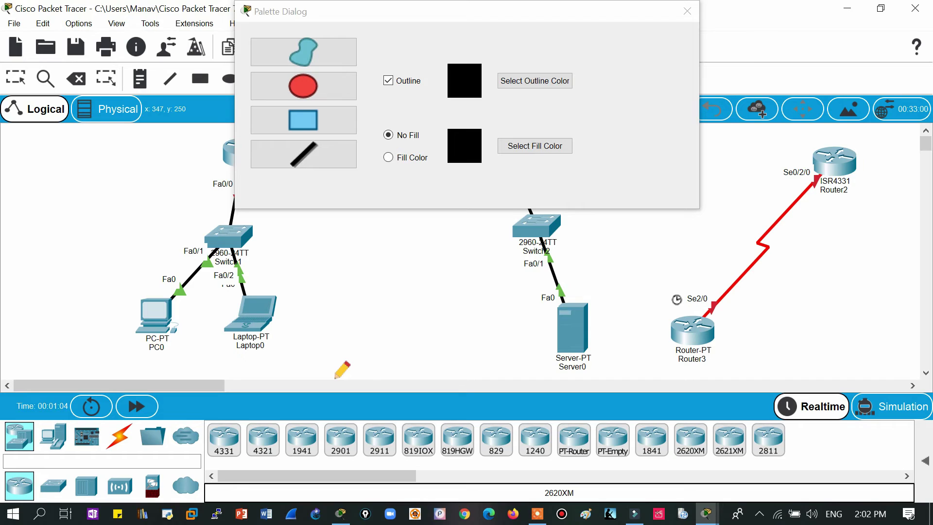
Step: Draw an unfilled black-outlined ellipse around PC0, Laptop0 and Switch1, and undo it
left_click(302, 87)
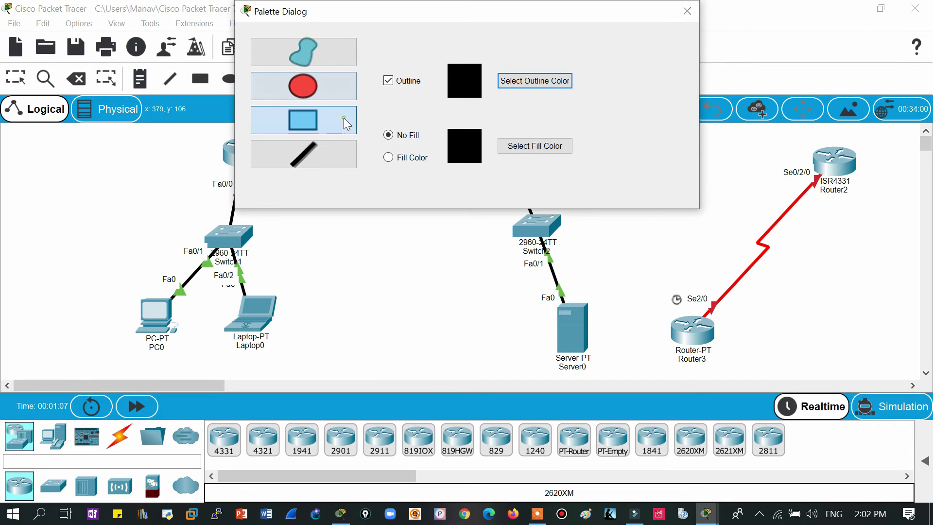
left_click(343, 118)
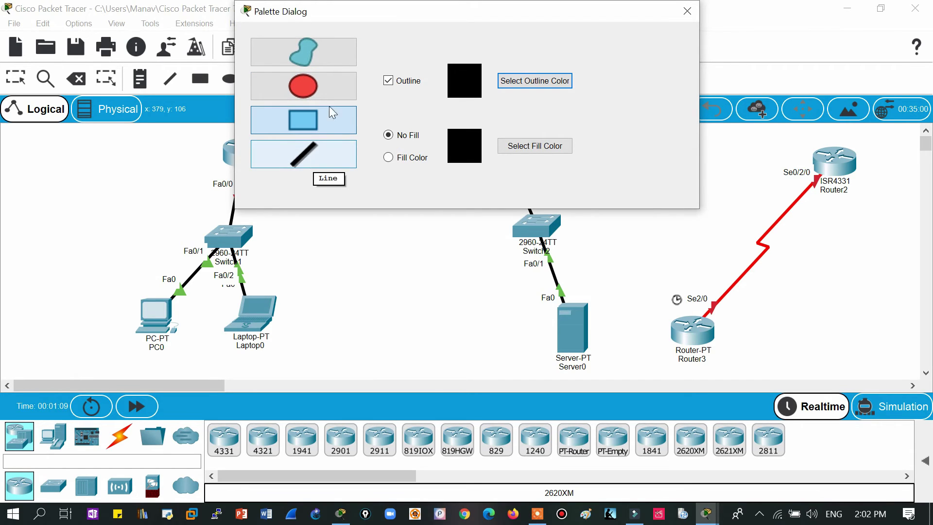
left_click(328, 89)
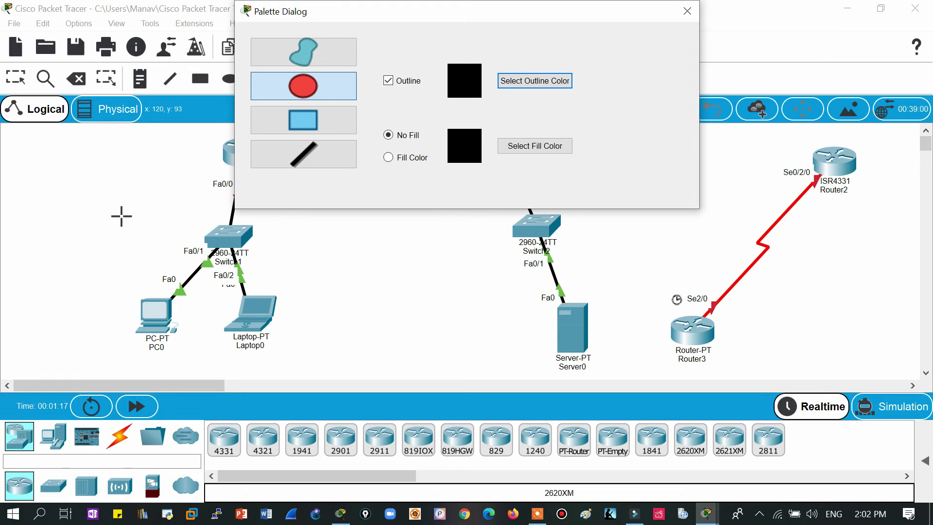
left_click_drag(119, 212, 311, 370)
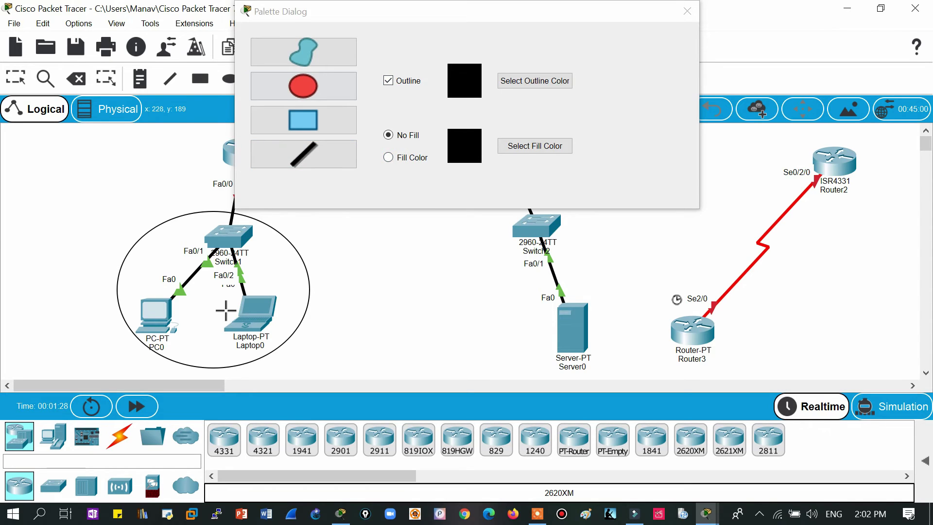
key("ctrl+z")
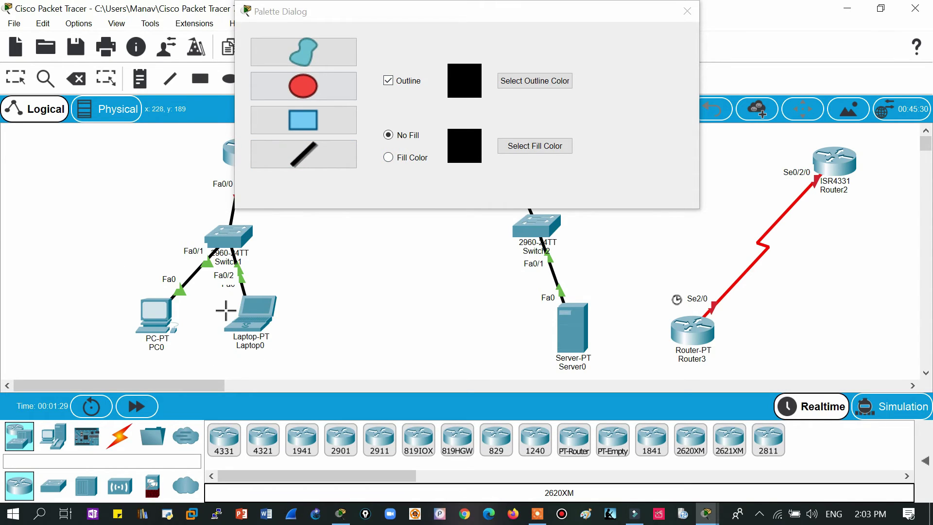
Step: Turn off the shape outline and draw an ellipse with no fill around PC0, Laptop0 and Switch1
left_click(389, 89)
left_click(387, 83)
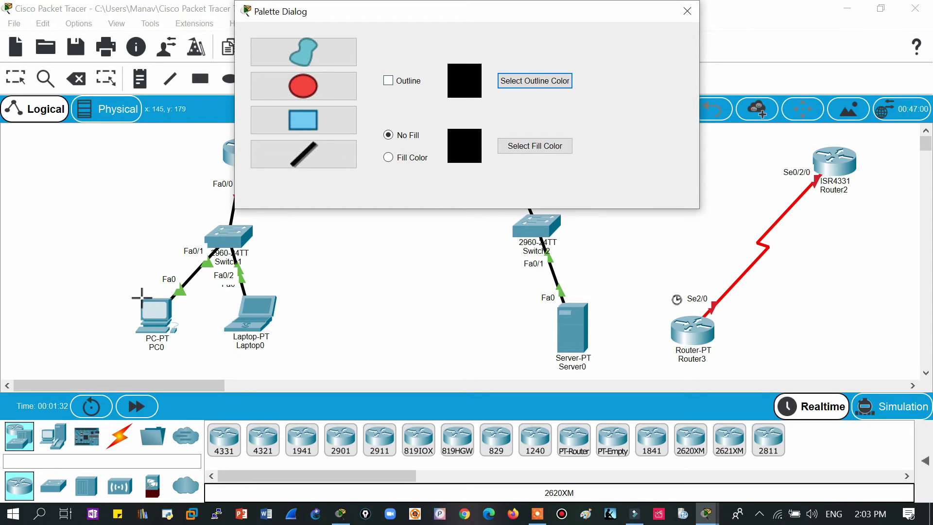
left_click_drag(124, 215, 307, 377)
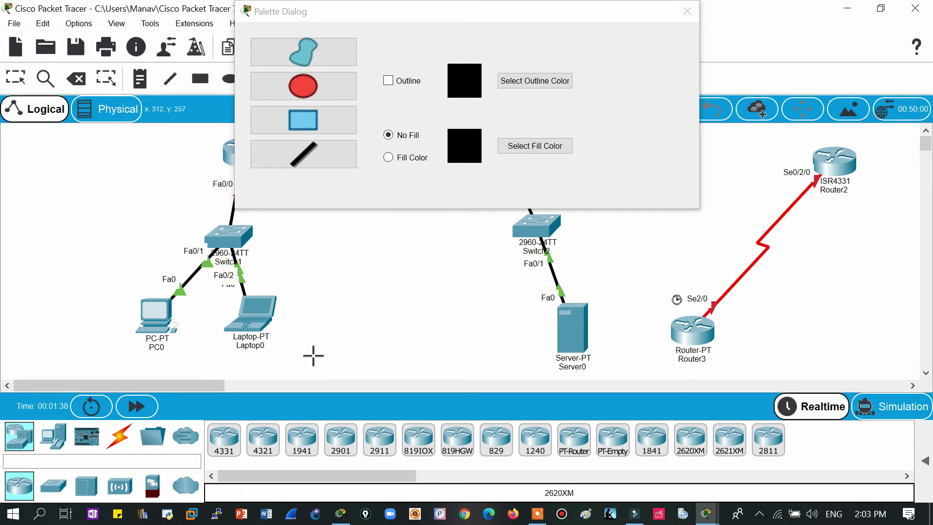
Step: Switch the shapes to a fill colour and draw a black filled ellipse behind PC0, Laptop0 and Switch1
left_click(392, 139)
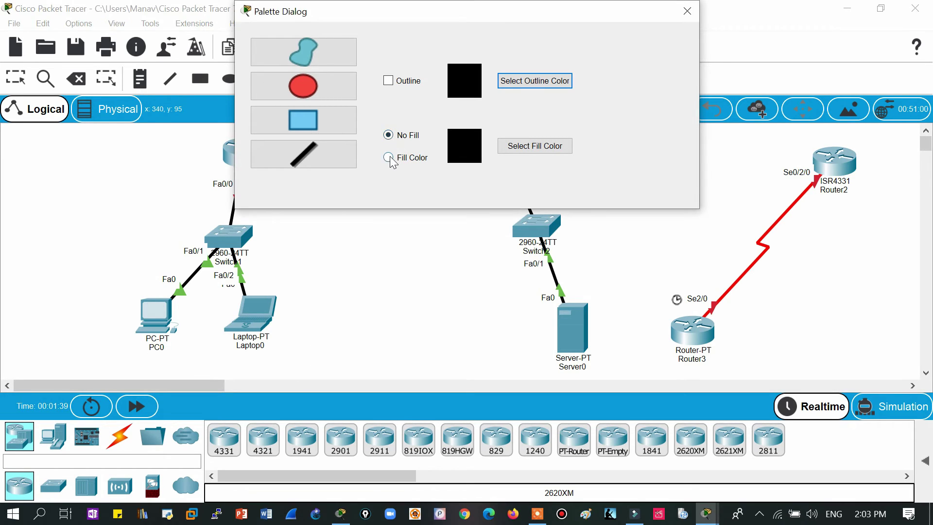
left_click(390, 161)
left_click_drag(110, 210, 307, 376)
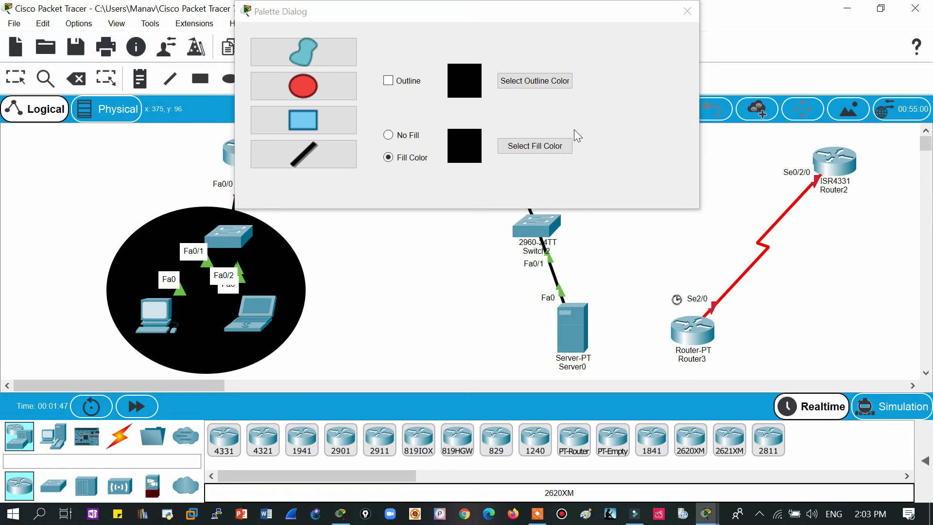
Step: Set the fill colour to pink (#ffaaff), and draw a circle between the two LANs and a rectangle behind Switch2 and Server0
left_click(530, 148)
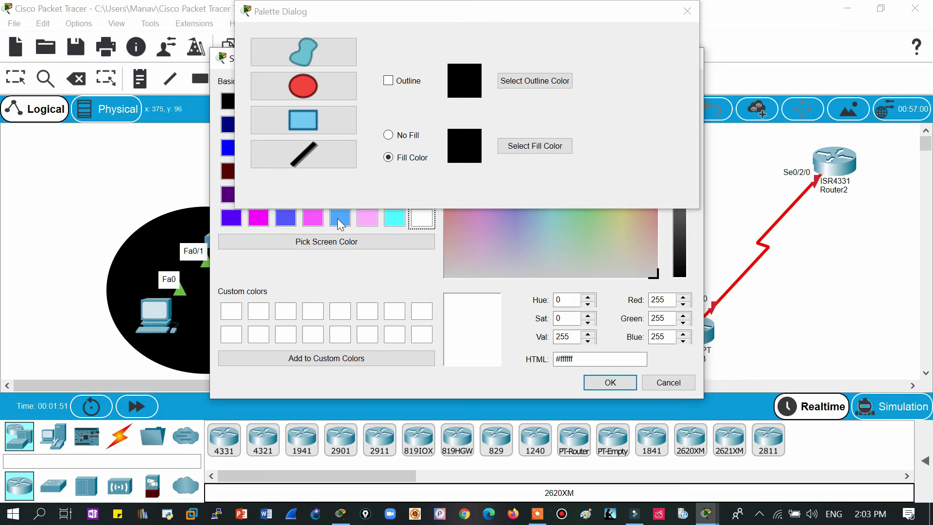
left_click(371, 221)
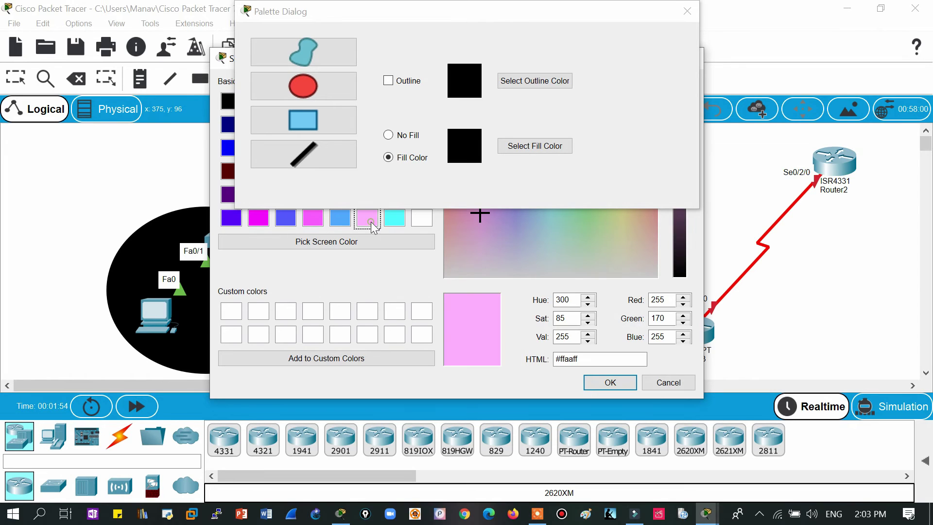
left_click(610, 382)
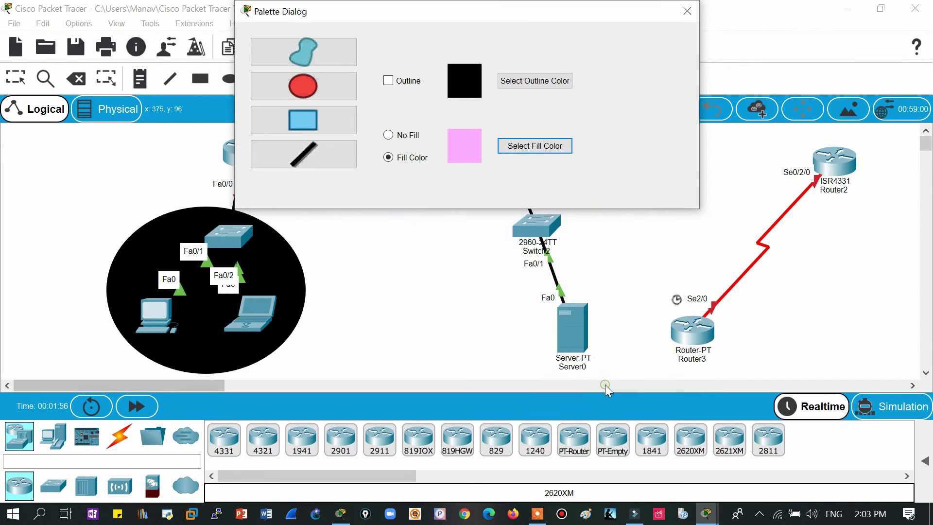
mouse_move(373, 251)
left_mouse_down()
mouse_move(483, 348)
mouse_move(489, 368)
left_mouse_up()
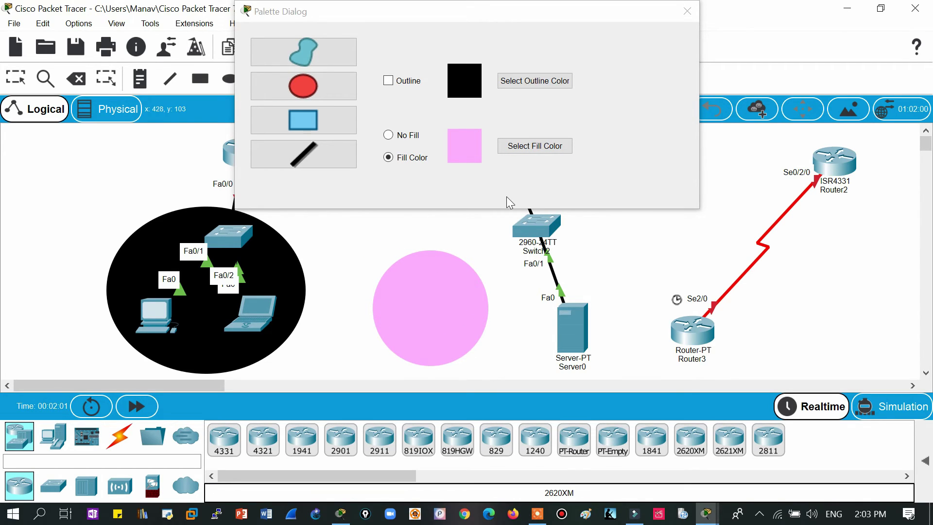
left_click(322, 124)
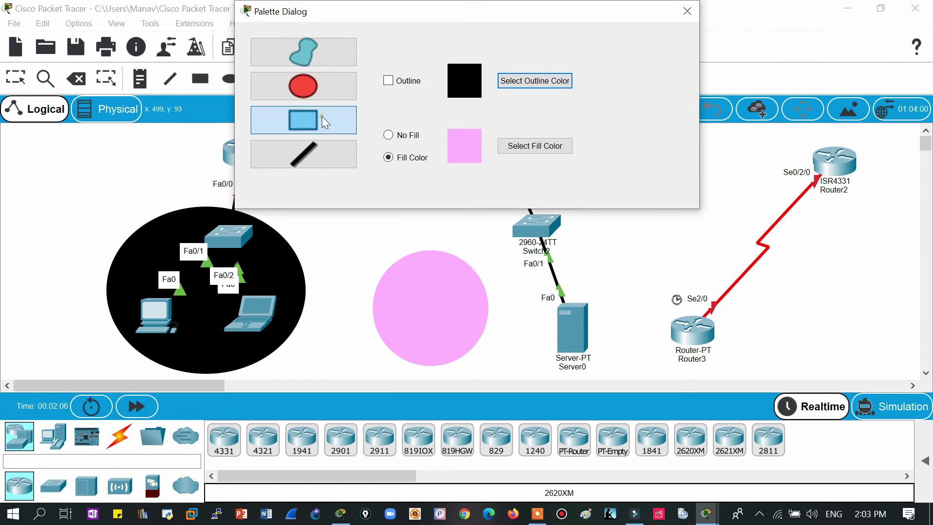
left_click_drag(488, 218, 615, 373)
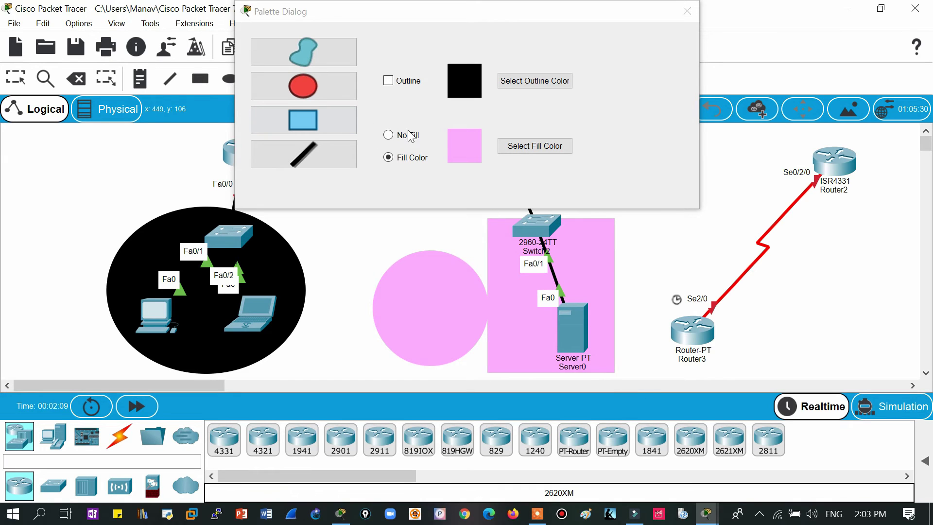
Step: Set the fill colour to blue (#55aaff) and draw a rectangle behind the serial link between Router2 and Router3
left_click(522, 148)
left_click(346, 223)
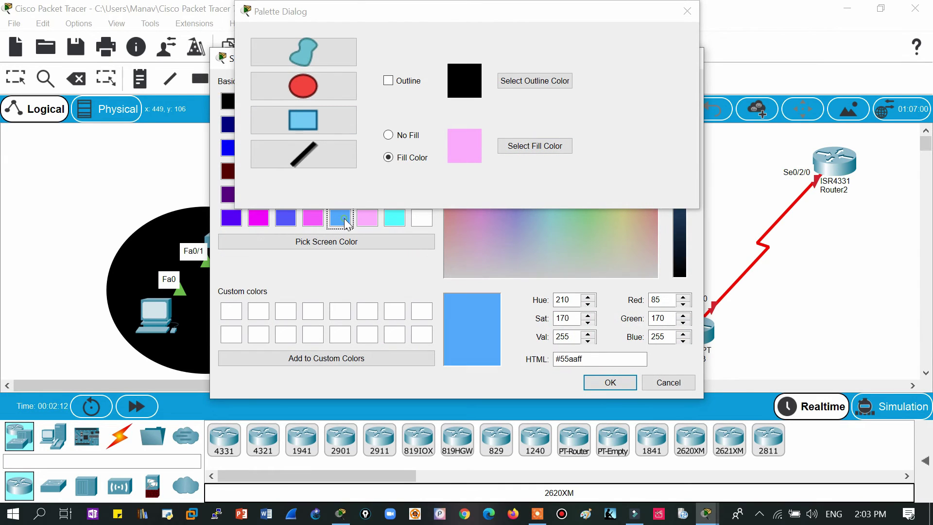
left_click(611, 383)
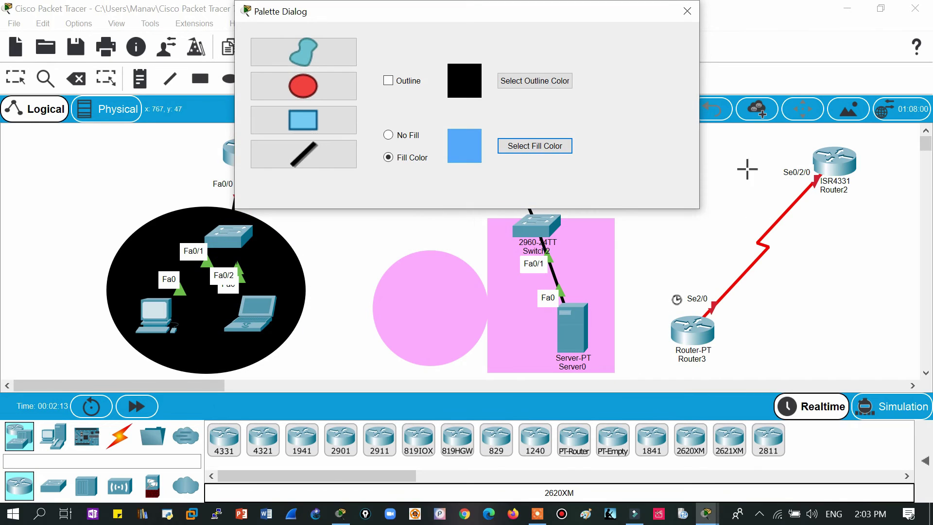
mouse_move(713, 169)
left_mouse_down()
mouse_move(735, 289)
mouse_move(824, 316)
mouse_move(829, 330)
left_mouse_up()
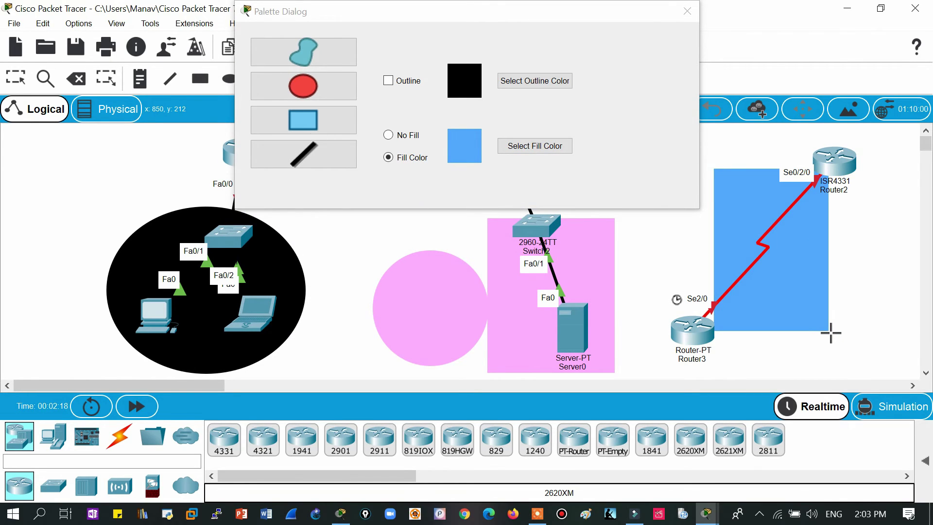
left_click(687, 11)
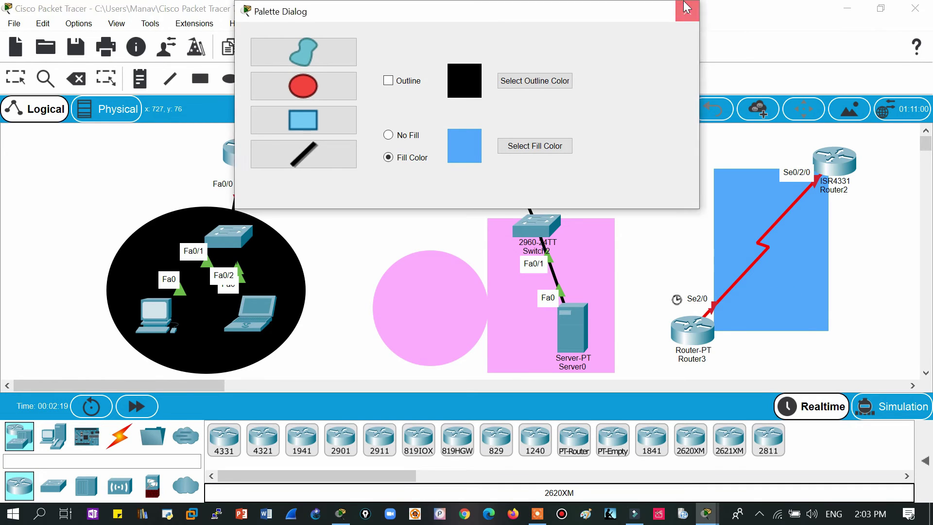
Step: Delete the pink circle between the two LANs and return to the selection tool
left_click(72, 75)
left_click(427, 298)
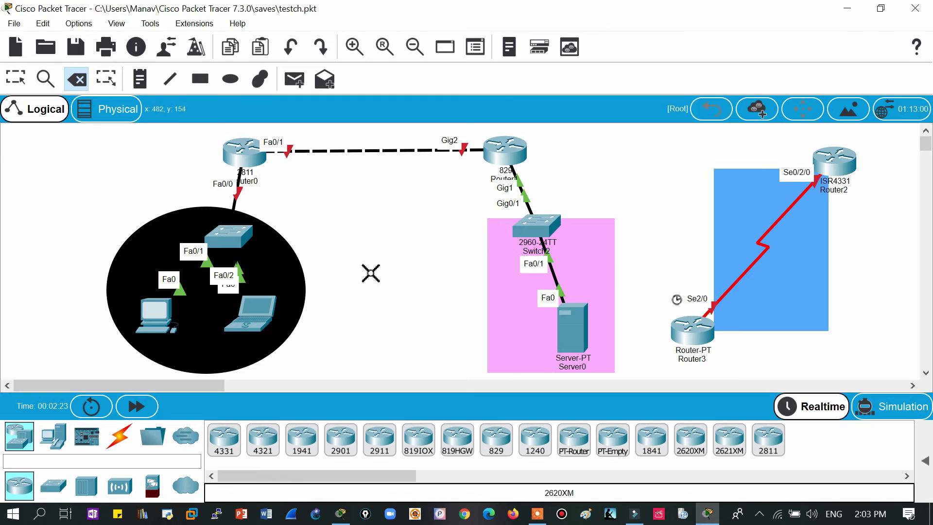
left_click(24, 82)
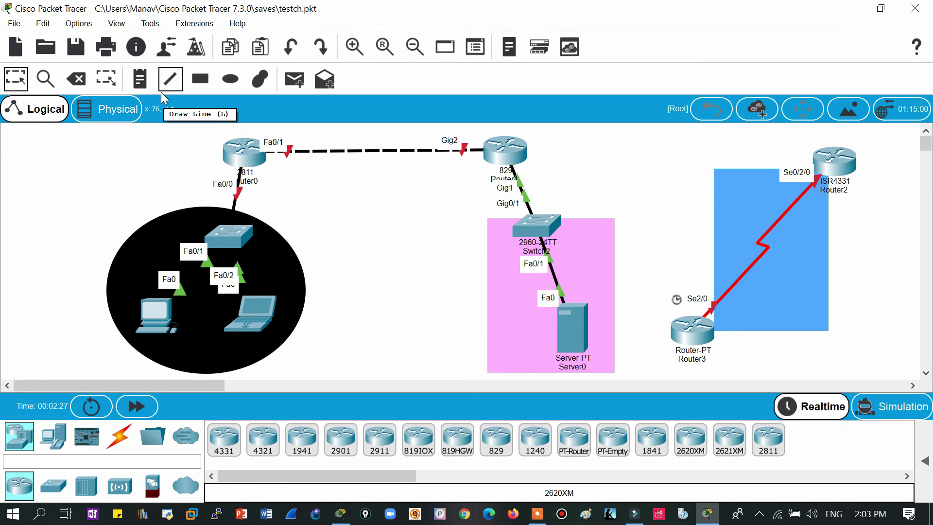
Step: Add a text note reading 10.0.0.1 below PC0
left_click(140, 82)
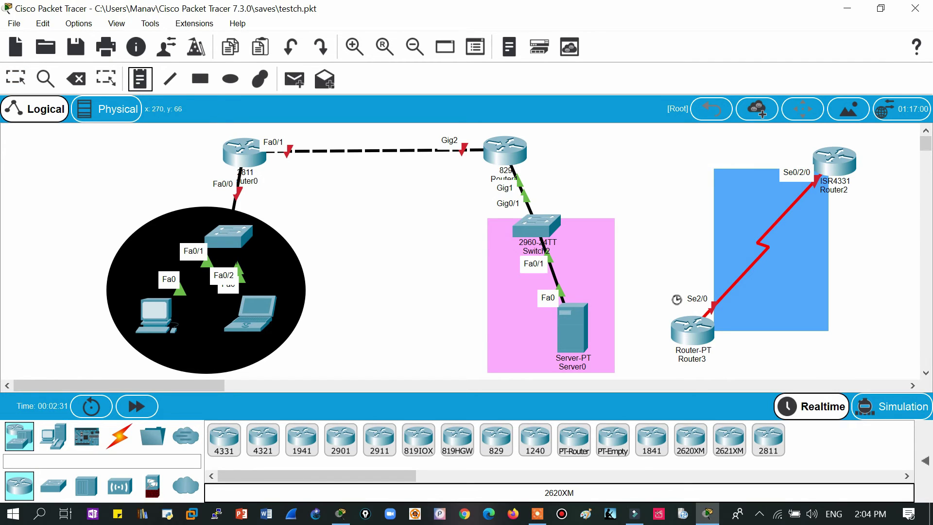
left_click(259, 185)
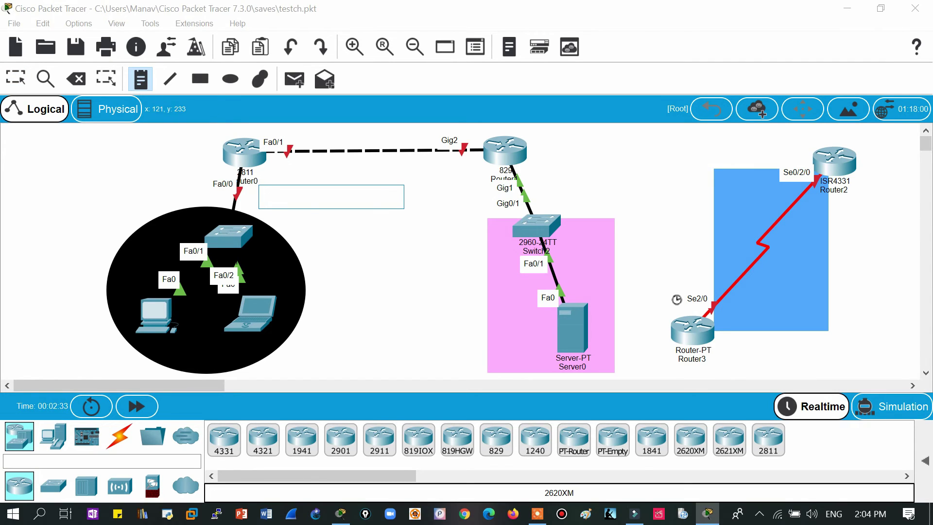
left_click(114, 348)
type("10.0.0.1")
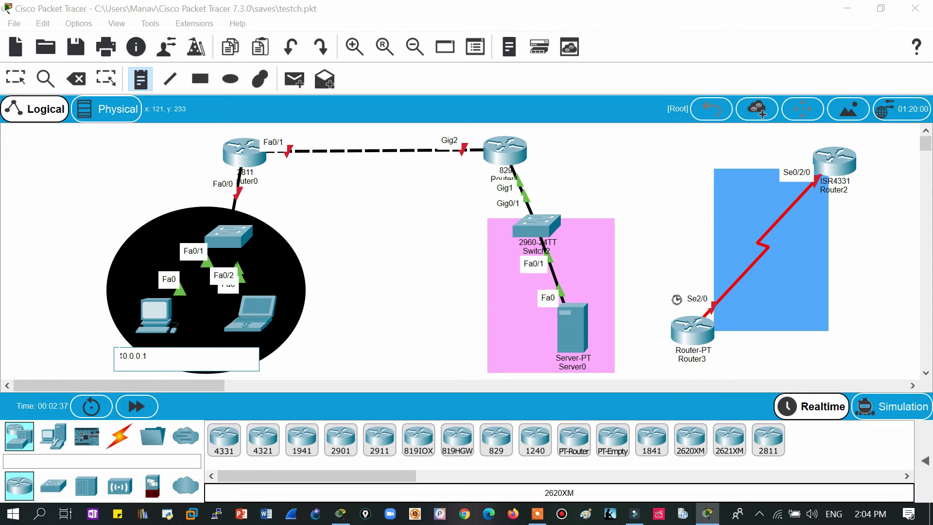
Step: Add a text note reading 10.0.0.2 below Laptop0
left_click(141, 82)
left_click(252, 347)
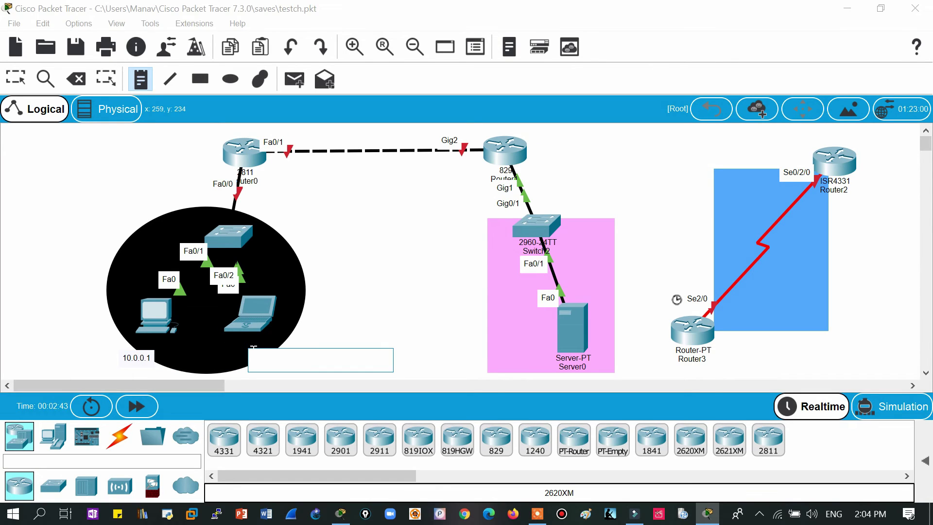
type("10.0.0.1")
key("BackSpace")
type("2")
Step: Add a text note reading LAN beside the black ellipse and one reading WAN below the Router0–Router1 link
left_click(285, 244)
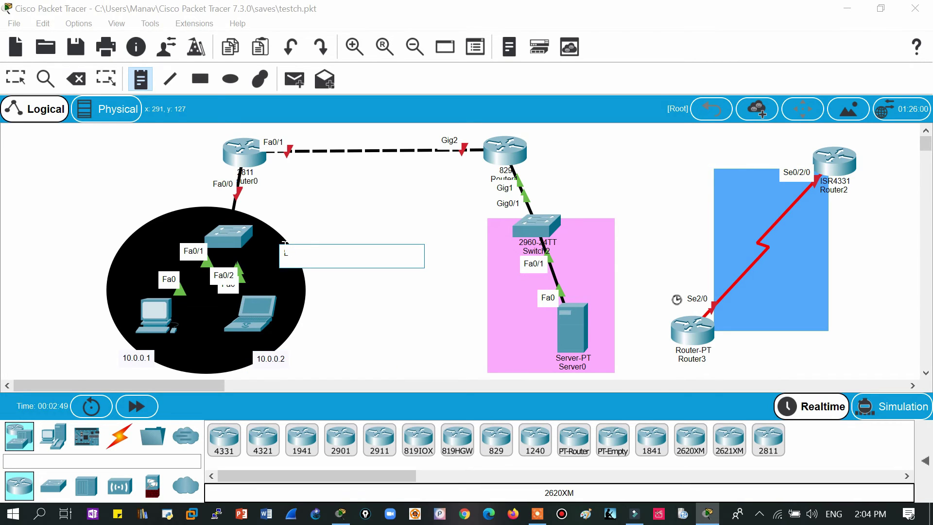
type("LAN")
left_click(353, 162)
type("WAN")
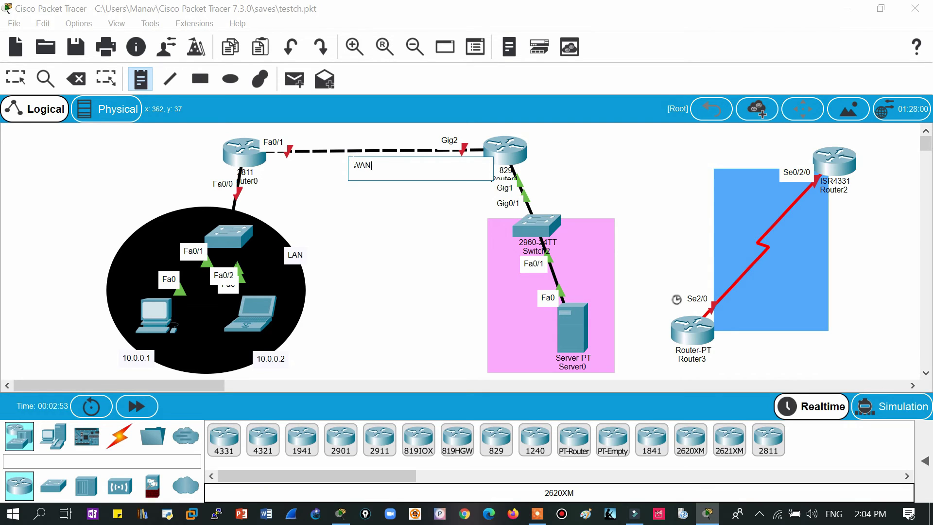
left_click(14, 78)
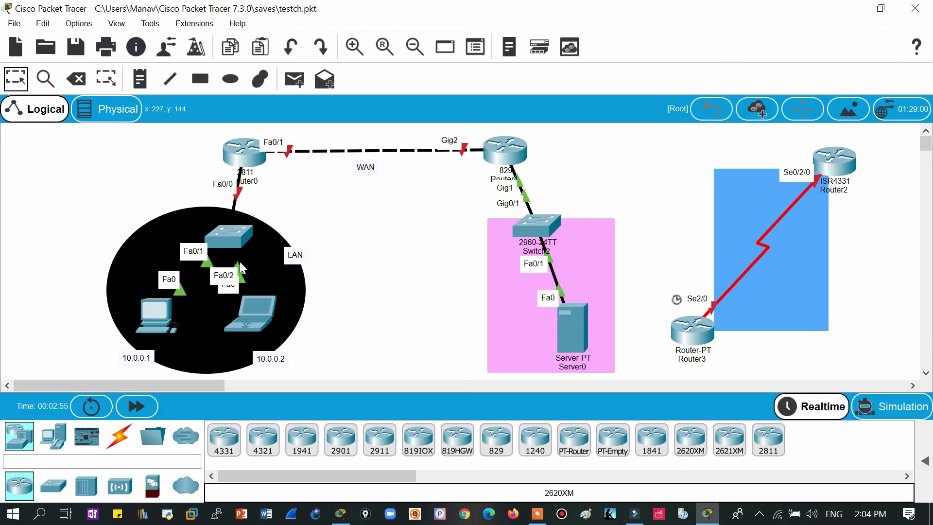
Step: Move the LAN note inside the black ellipse, beside the switch
left_click_drag(295, 260, 274, 255)
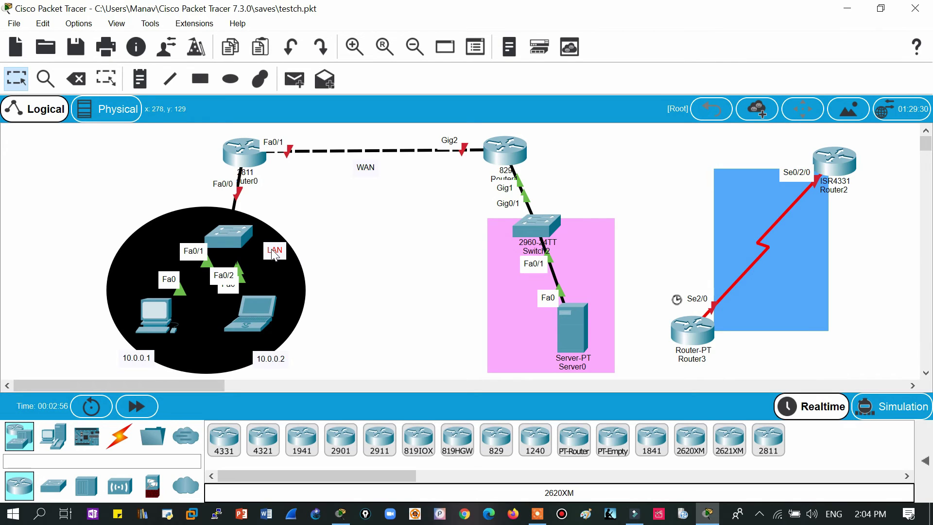
left_click(376, 227)
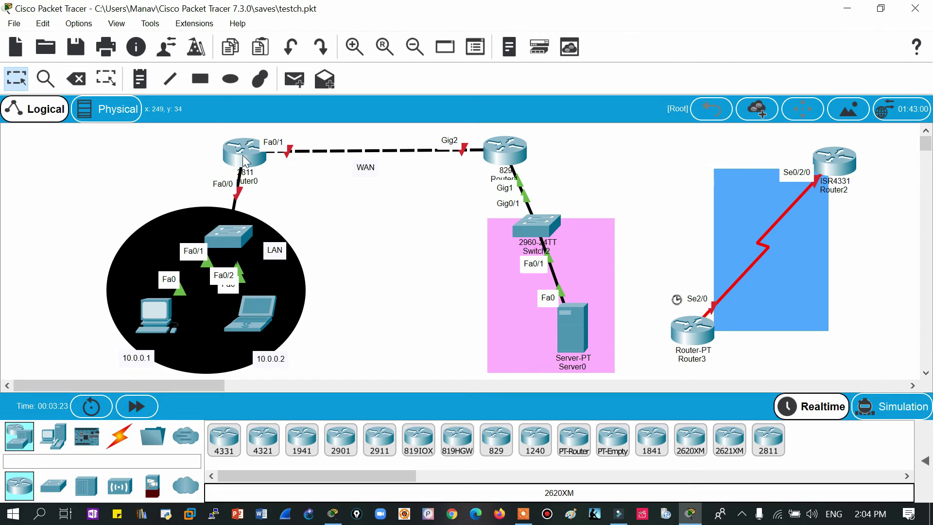
Step: View the port summaries of Router0, PC0 and the 829 router
mouse_move(244, 159)
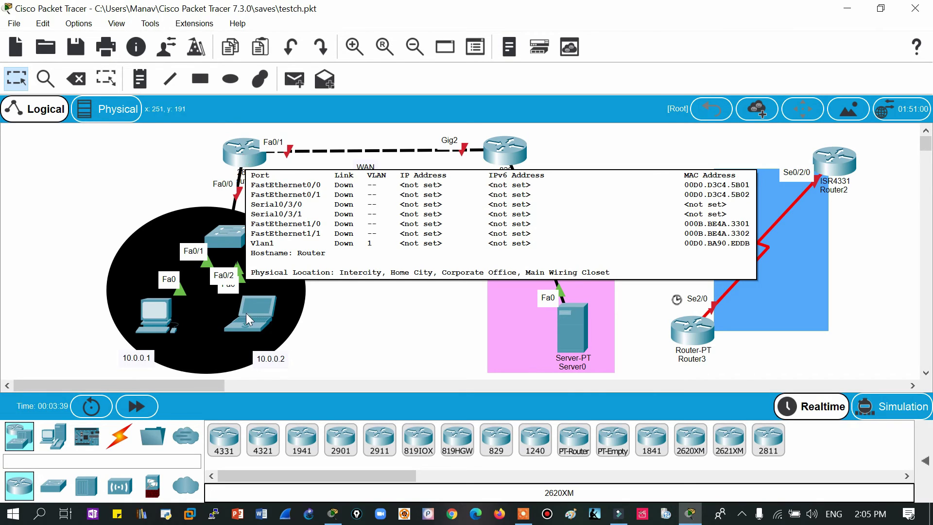
mouse_move(159, 311)
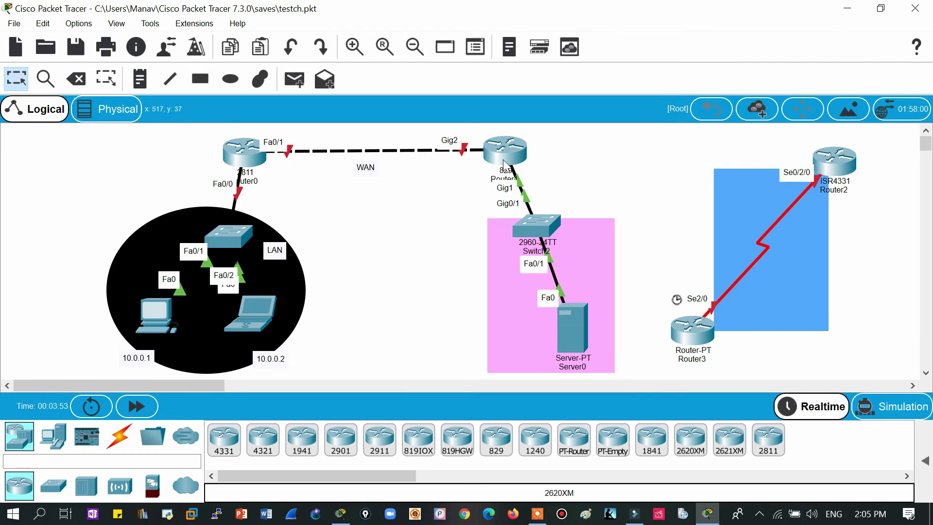
mouse_move(504, 163)
Step: Switch to the older Cisco Packet Tracer window, inspect Router1's routing table, and return to the testch.pkt topology
left_click(341, 514)
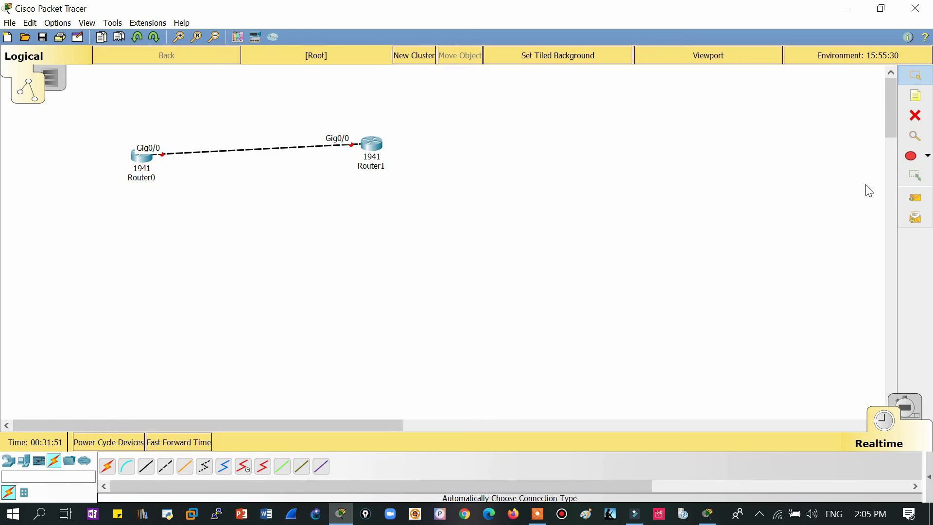
left_click(915, 139)
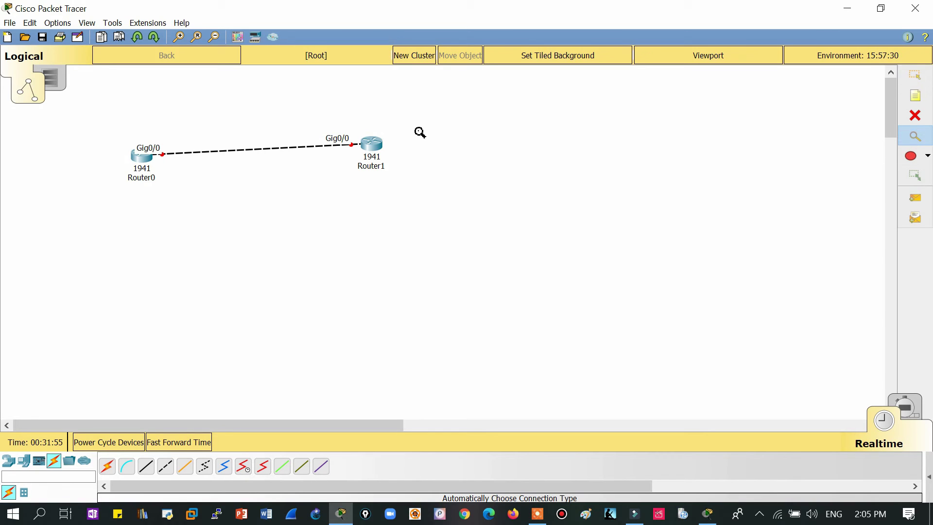
left_click(372, 144)
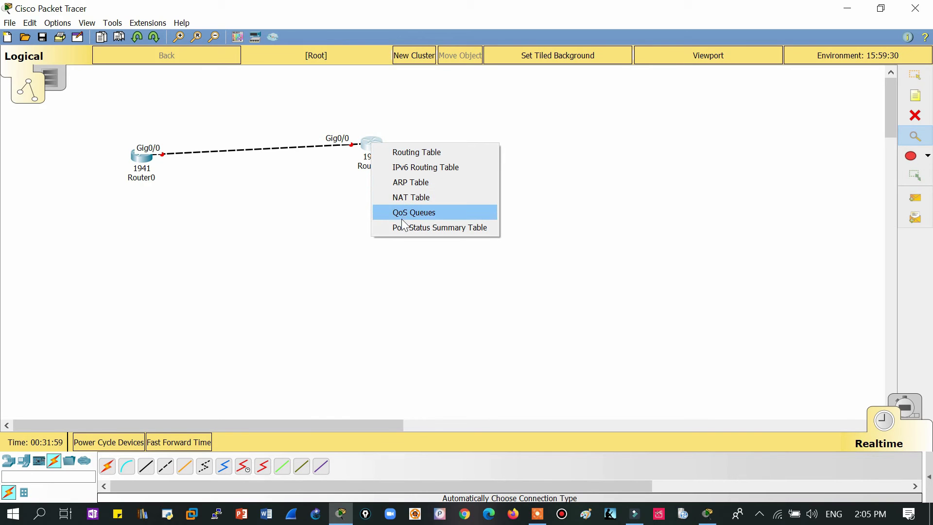
left_click(414, 154)
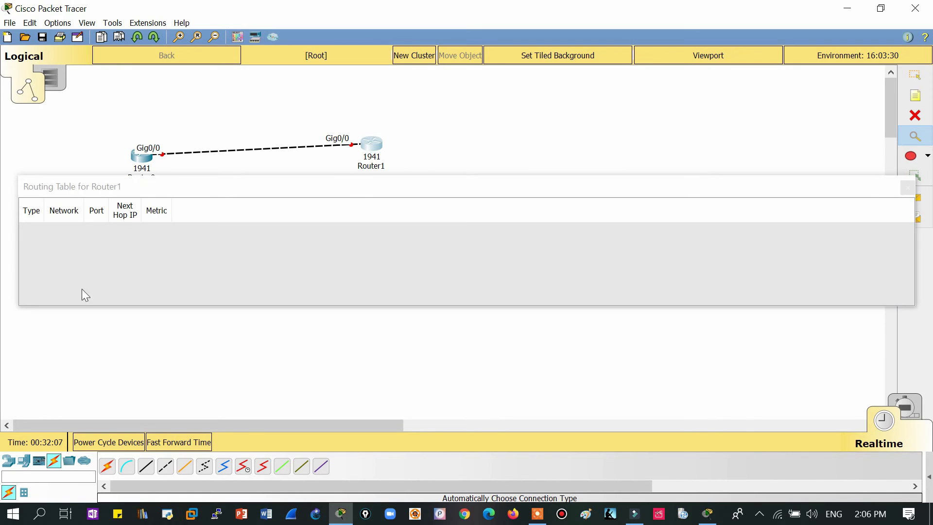
left_click(906, 187)
left_click(847, 8)
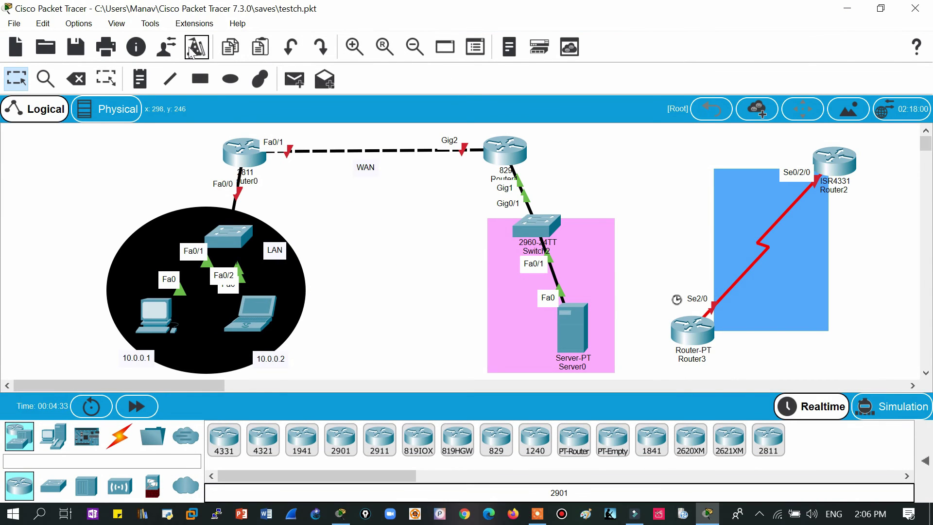
Step: Inspect Router0's ARP table and close it
left_click(52, 80)
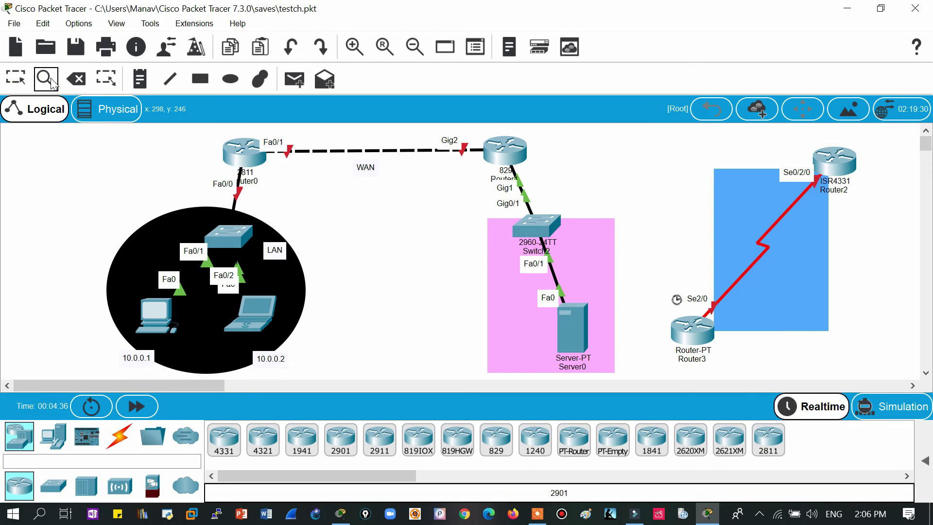
left_click(244, 160)
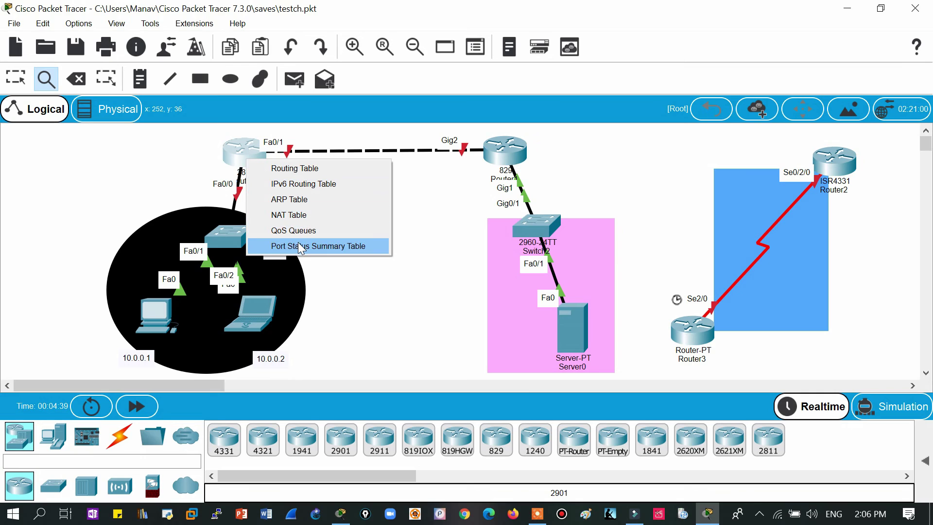
left_click(304, 200)
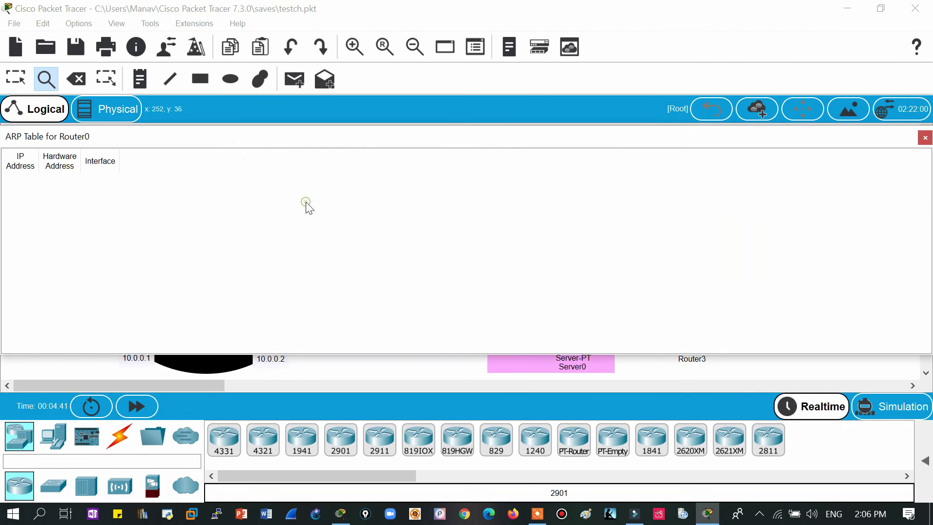
left_click(925, 137)
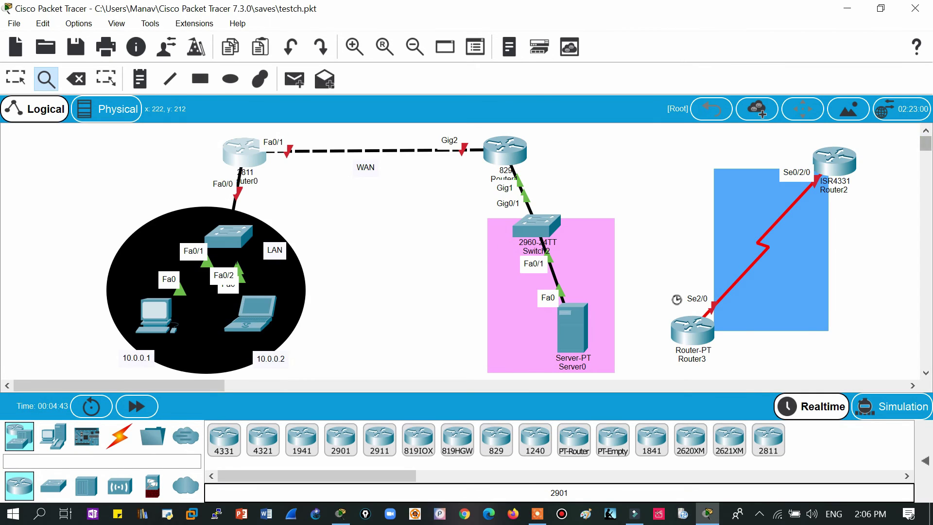
Step: Inspect PC0's ARP table and close it
left_click(159, 316)
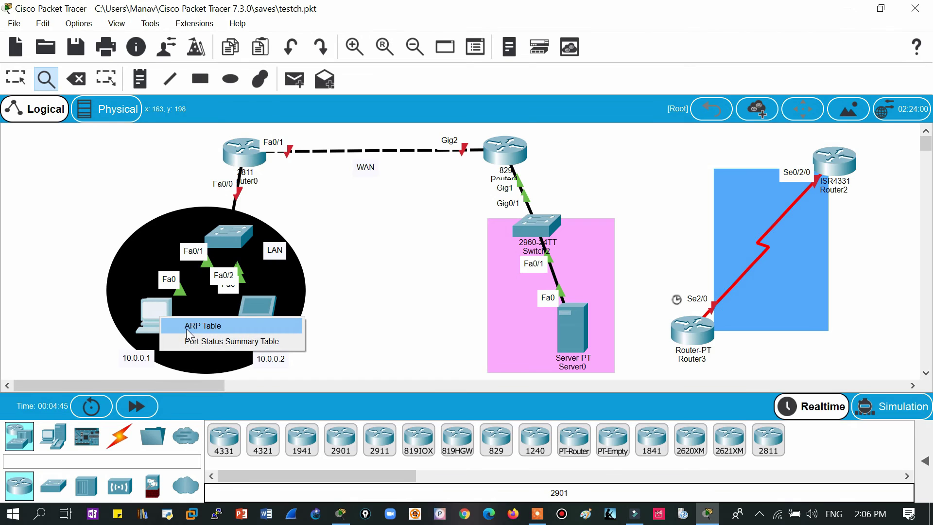
left_click(211, 328)
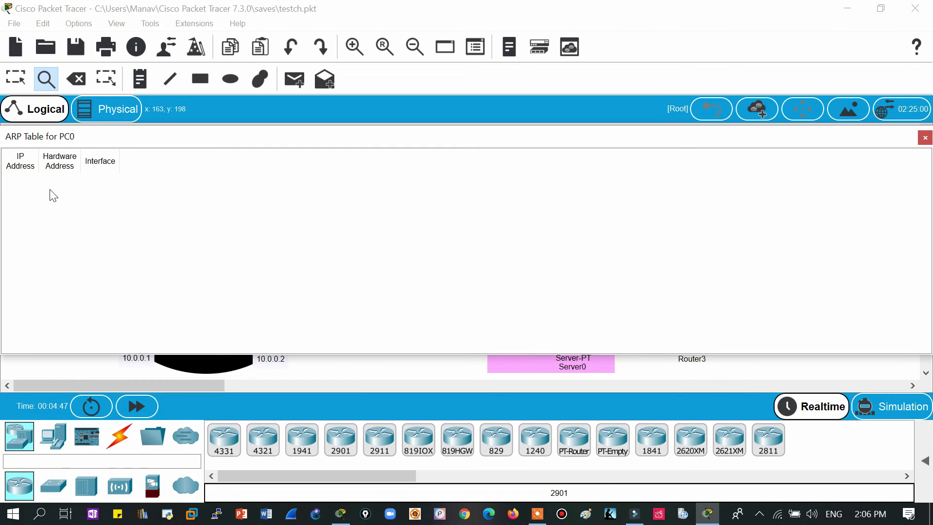
left_click(925, 139)
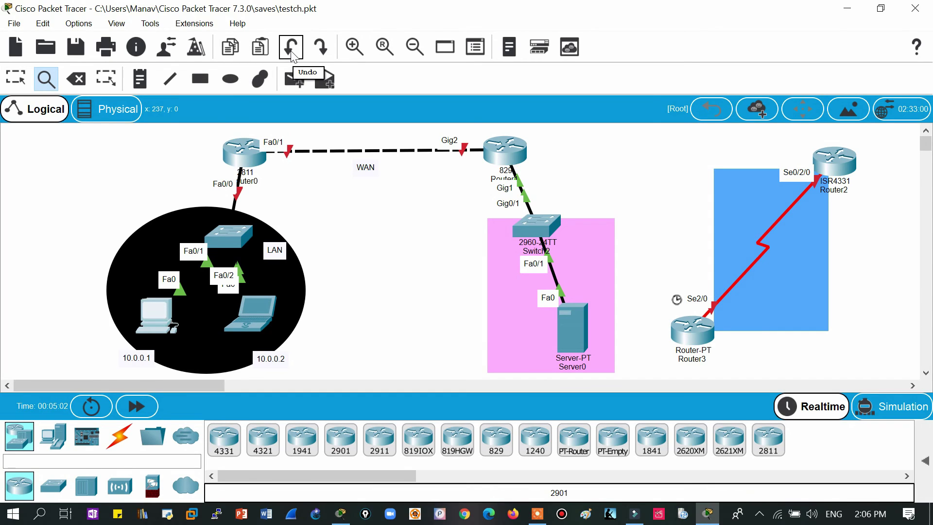
Step: Zoom the workspace in and back out, and view the whole topology in the Viewport window
left_click(359, 52)
left_click(359, 52)
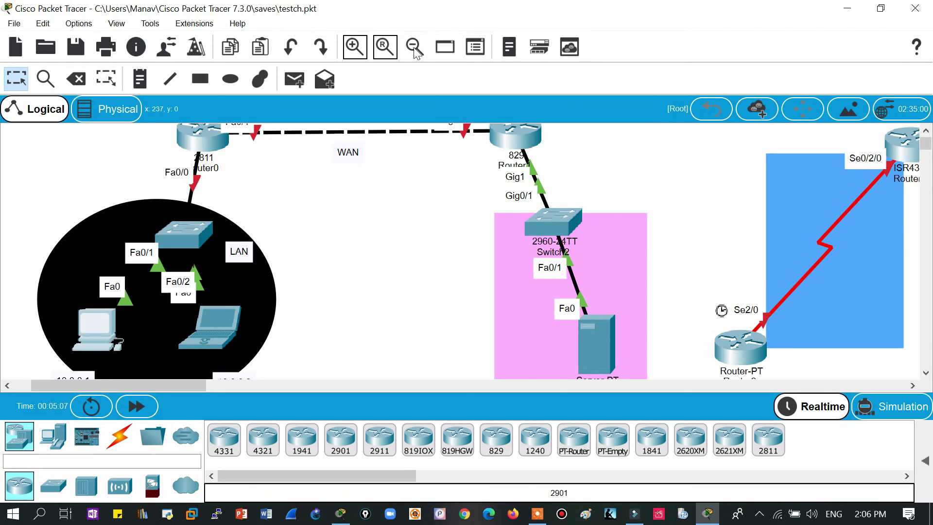
left_click(415, 49)
left_click(415, 49)
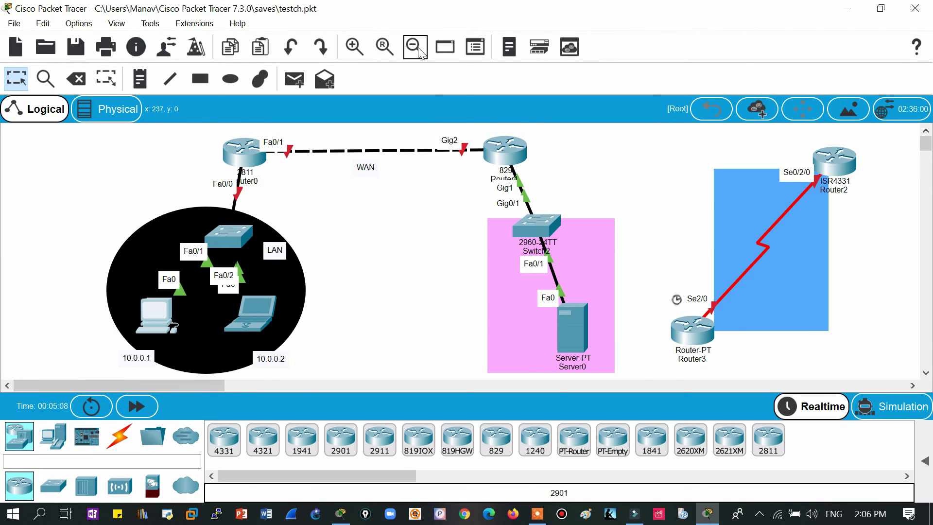
left_click(449, 50)
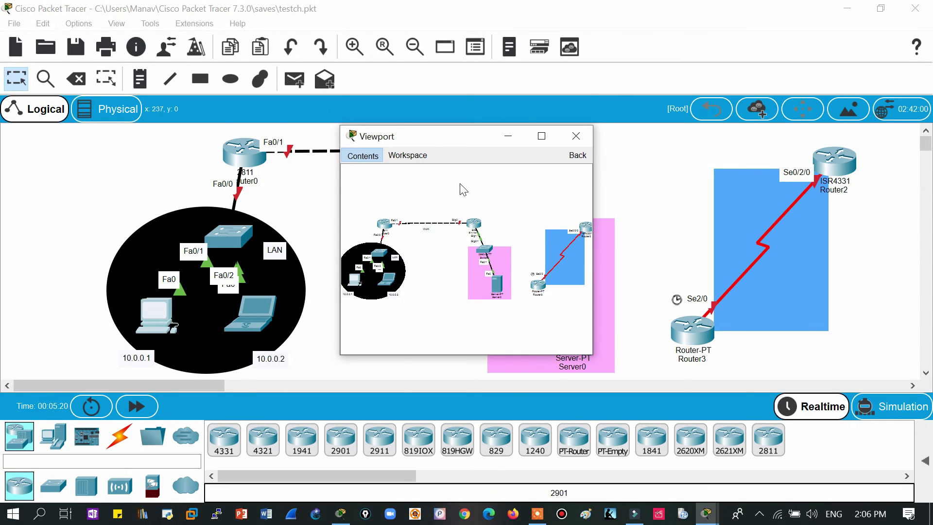
left_click(577, 140)
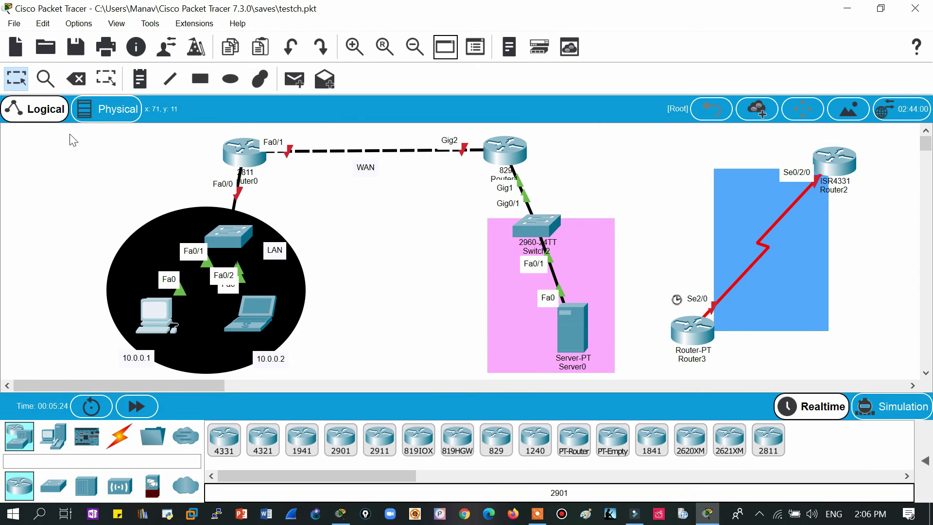
Step: Group Router0, the 829 router and their two LANs with all annotations into a new cluster and enter it
left_click_drag(69, 133, 629, 374)
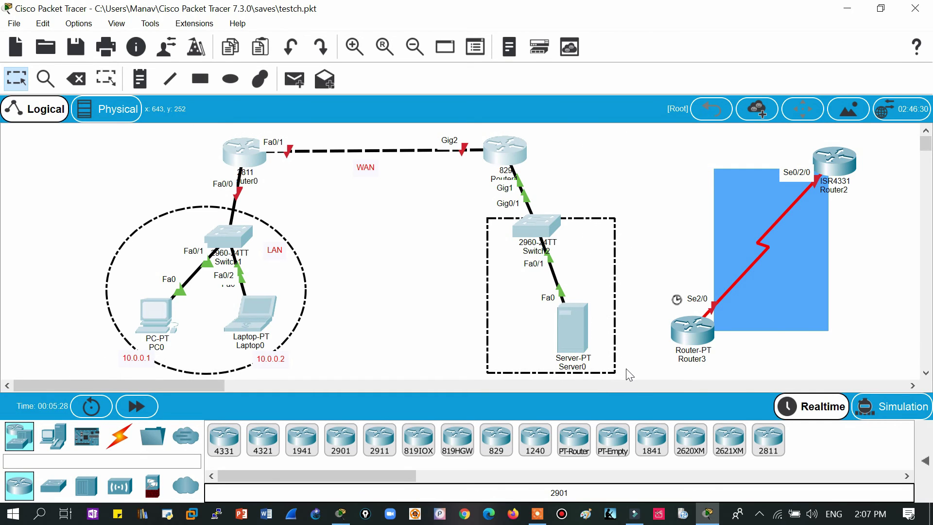
left_click(756, 115)
double_click(306, 257)
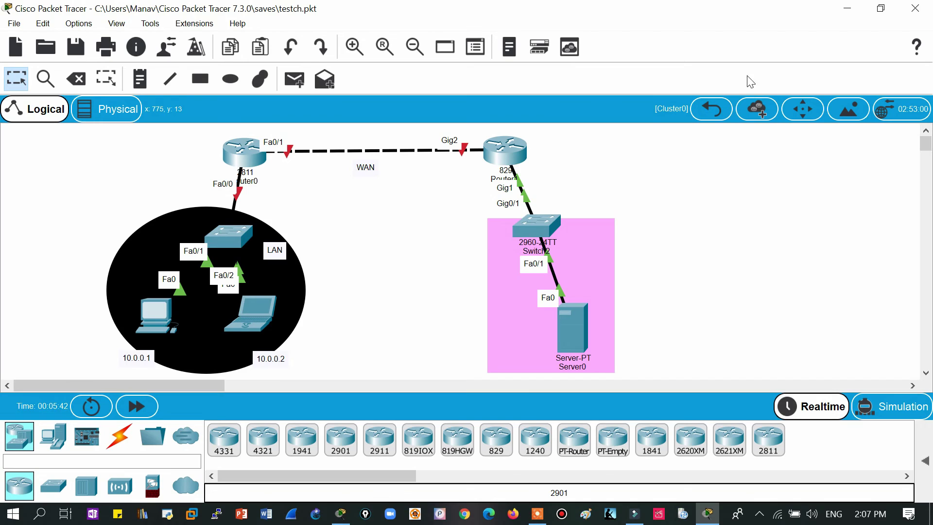
Step: View the IOS Command Log and the Device Template Manager, closing each without changes
left_click(510, 47)
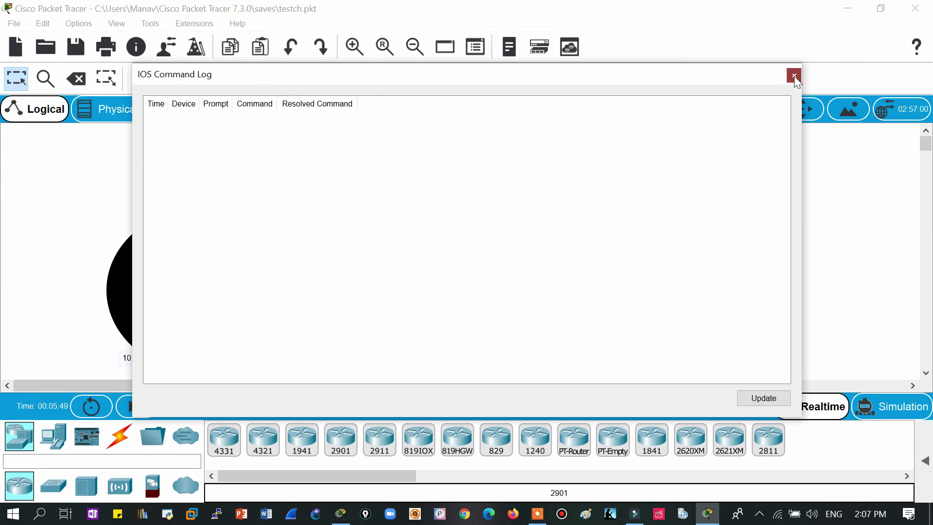
left_click(794, 76)
left_click(539, 47)
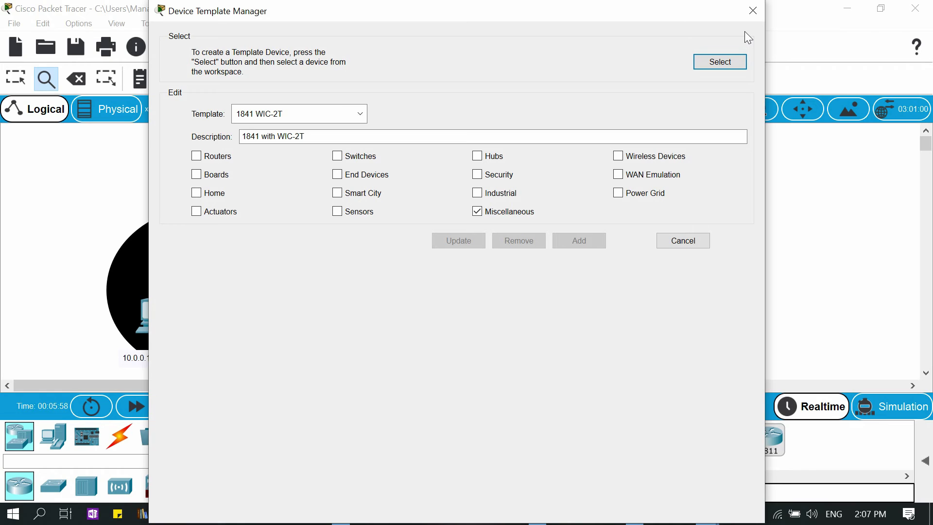
left_click(756, 7)
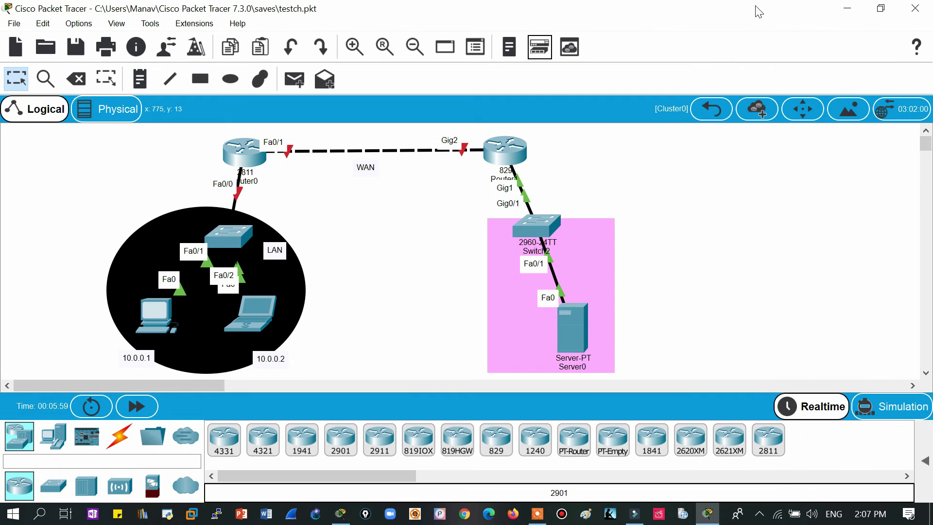
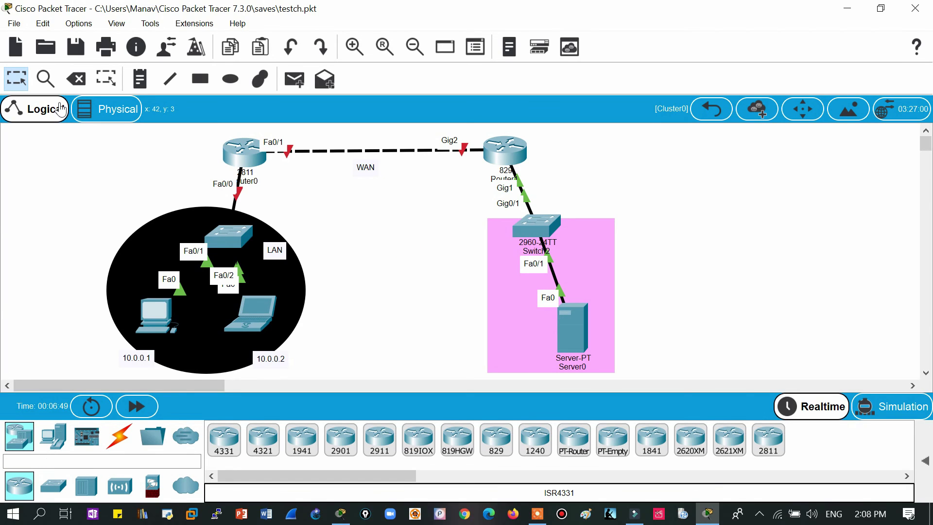
Step: Turn off Always Show Port Labels in Logical Workspace in the interface preferences
left_click(81, 24)
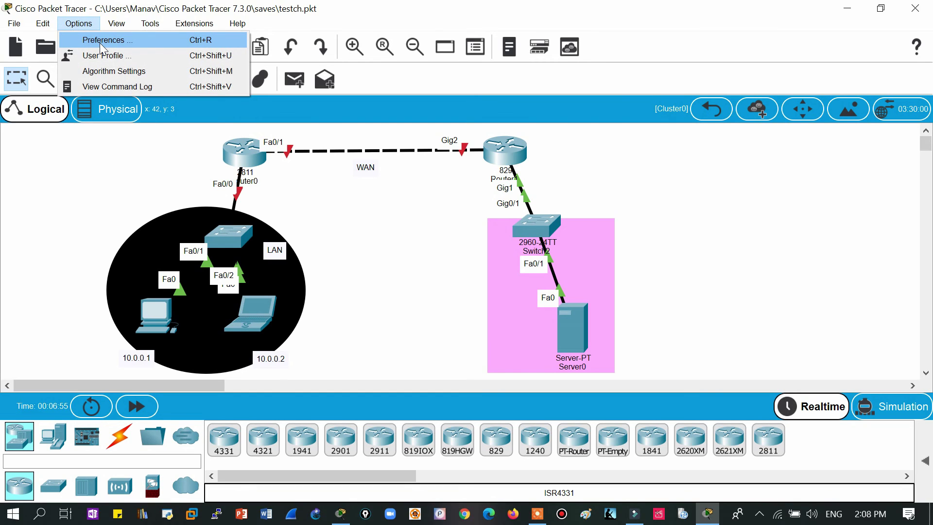
left_click(345, 208)
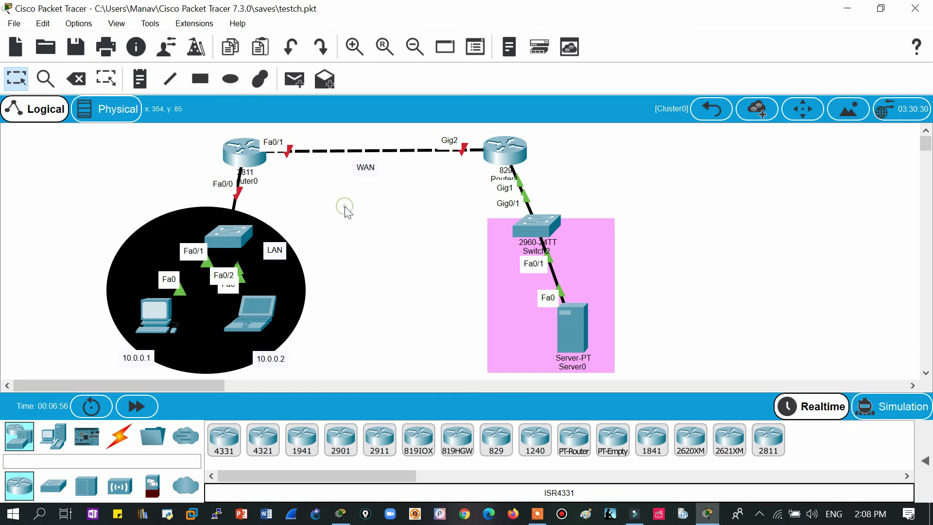
left_click(87, 25)
left_click(110, 39)
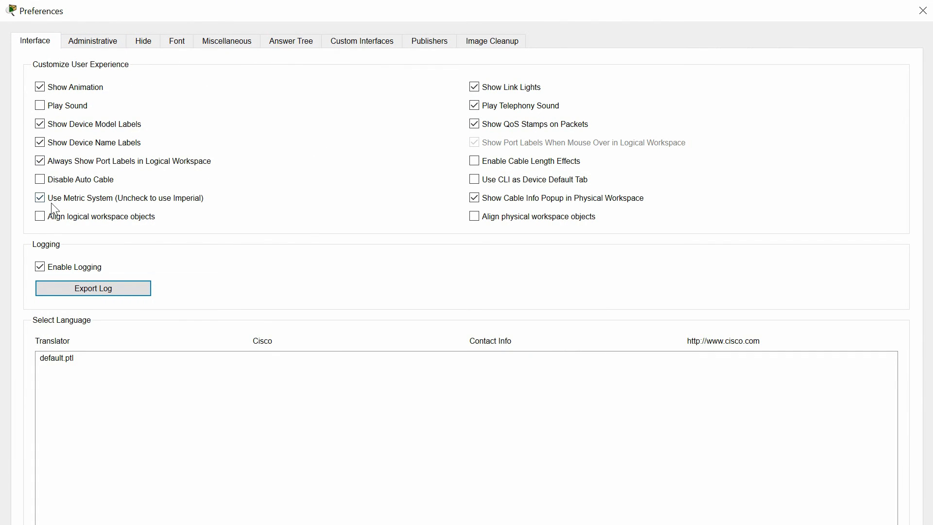
left_click(40, 162)
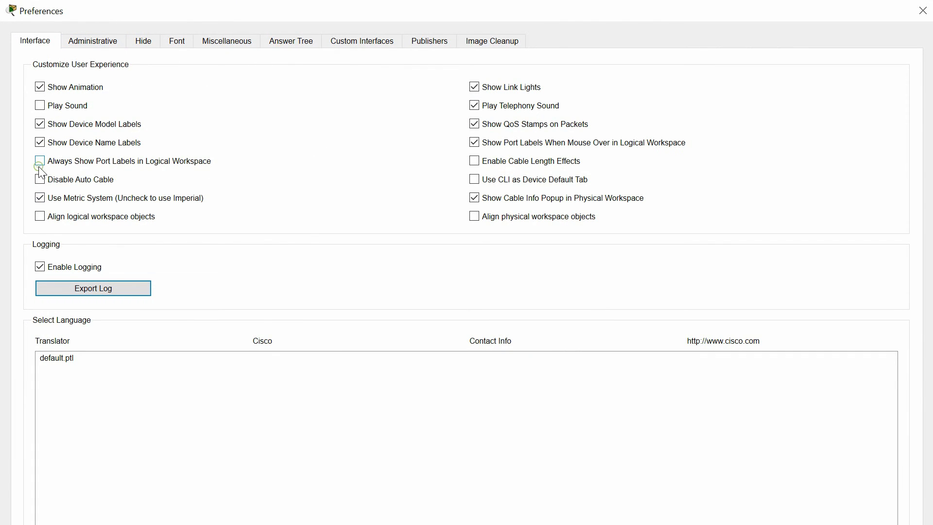
left_click(922, 10)
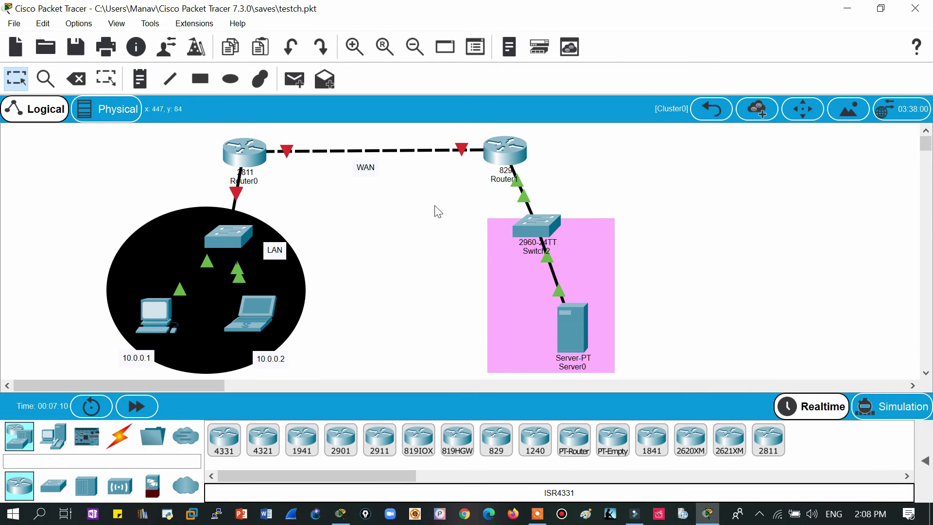
Step: Turn on Always Show Port Labels in Logical Workspace in the interface preferences
left_click(80, 24)
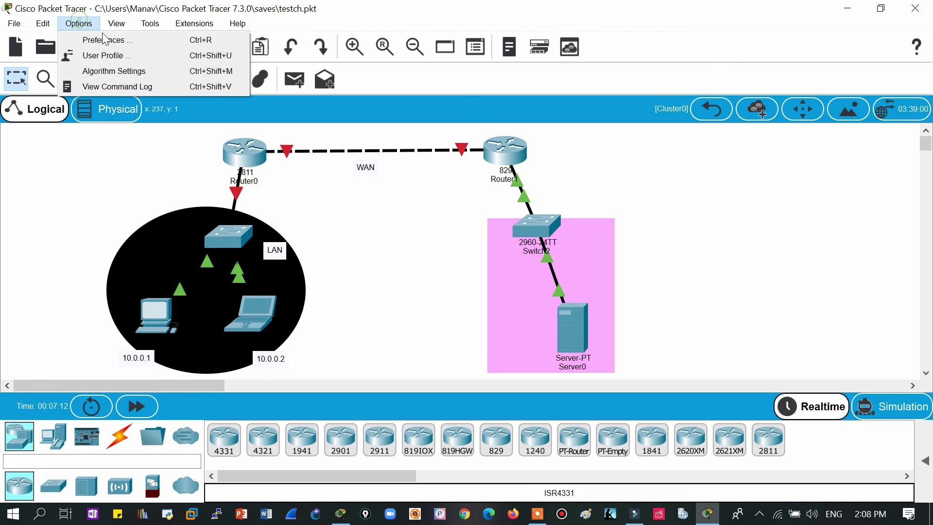
left_click(103, 38)
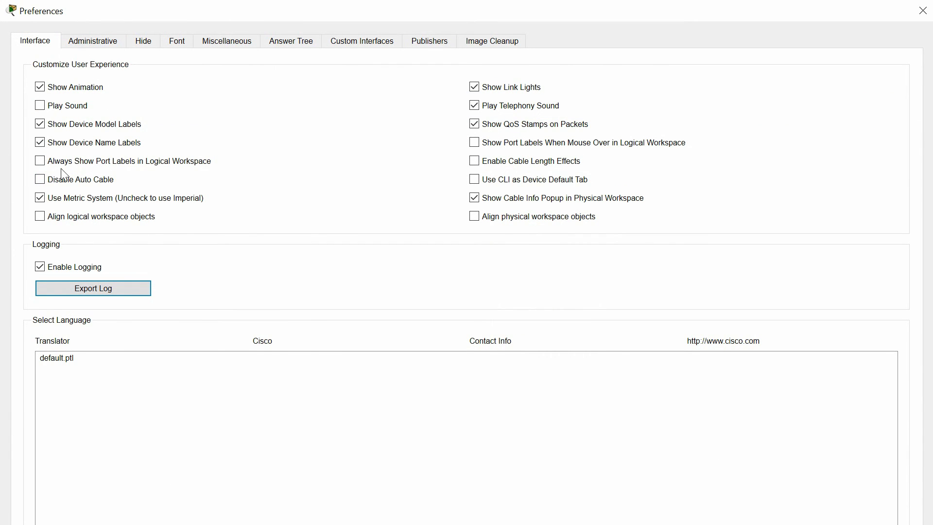
left_click(40, 165)
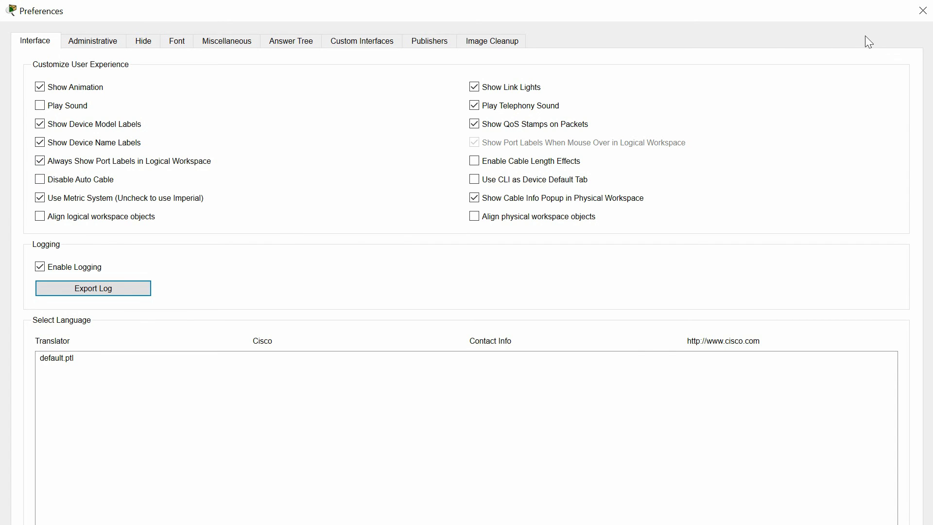
left_click(923, 14)
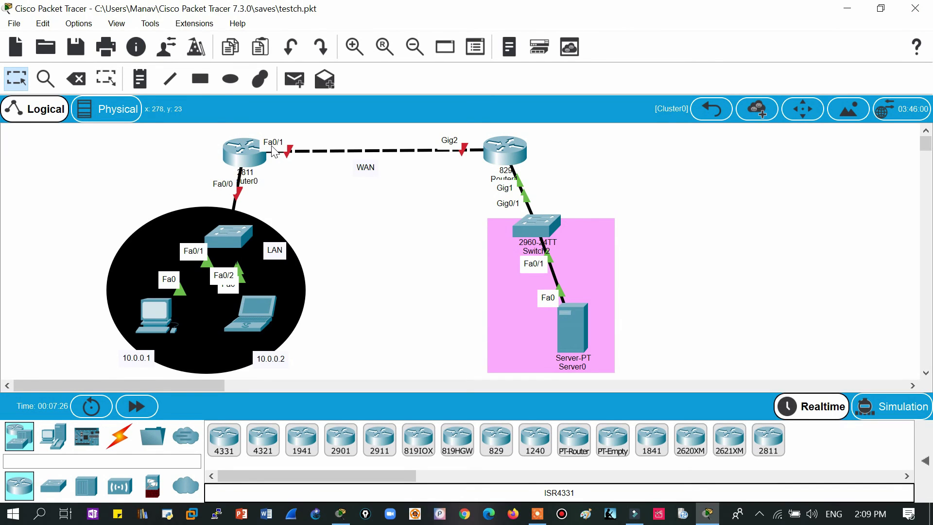
left_click(80, 25)
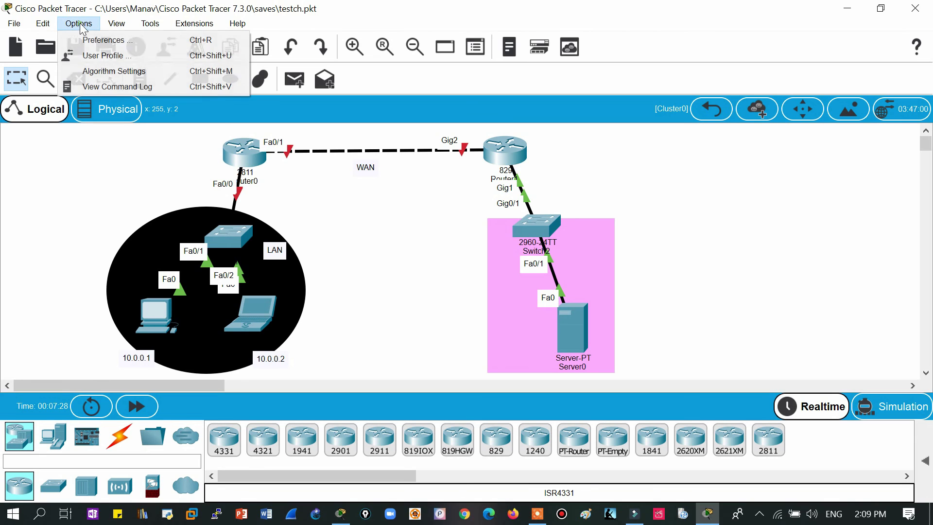
left_click(106, 43)
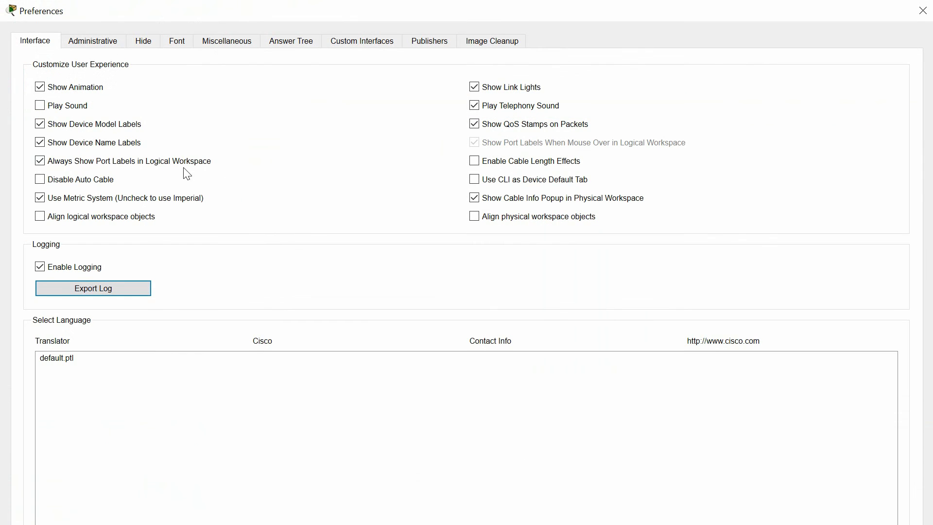
left_click(923, 14)
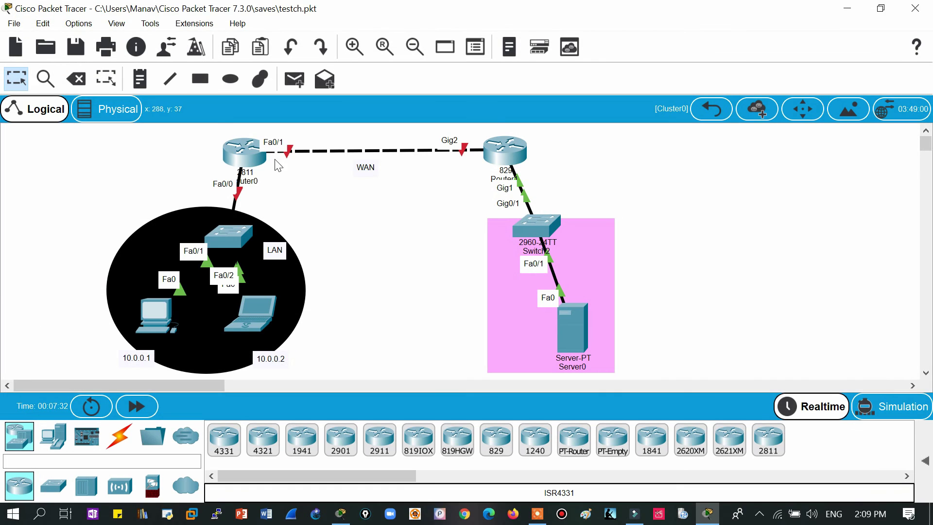
Step: Power on Router0 and view its boot sequence in the command-line interface
left_click(241, 156)
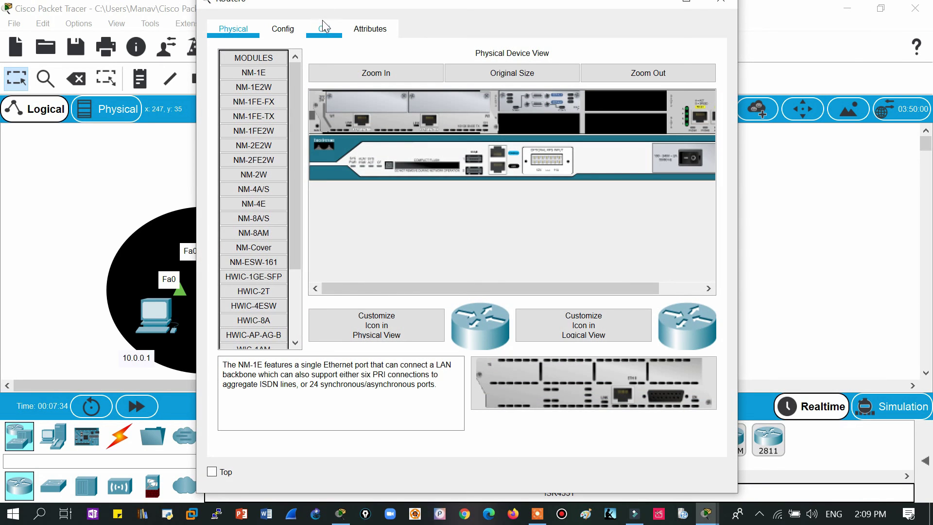
left_click(325, 31)
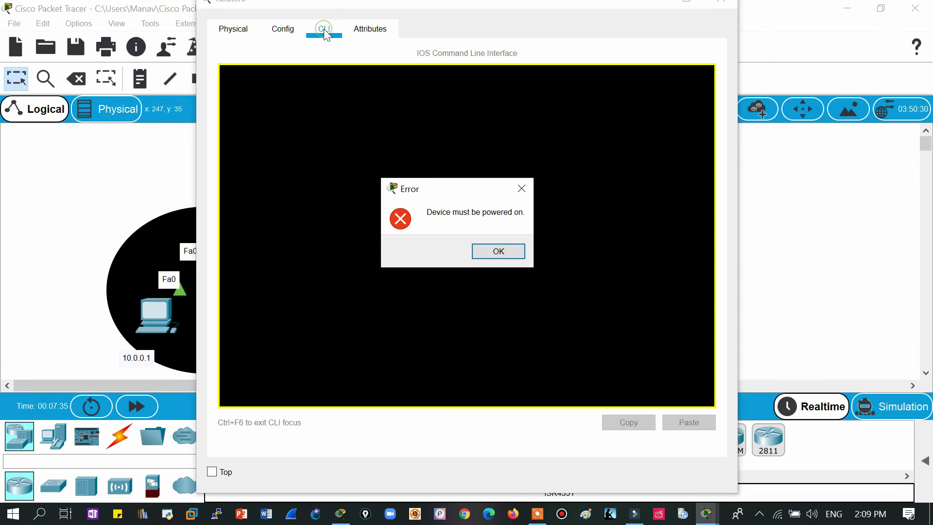
left_click(522, 251)
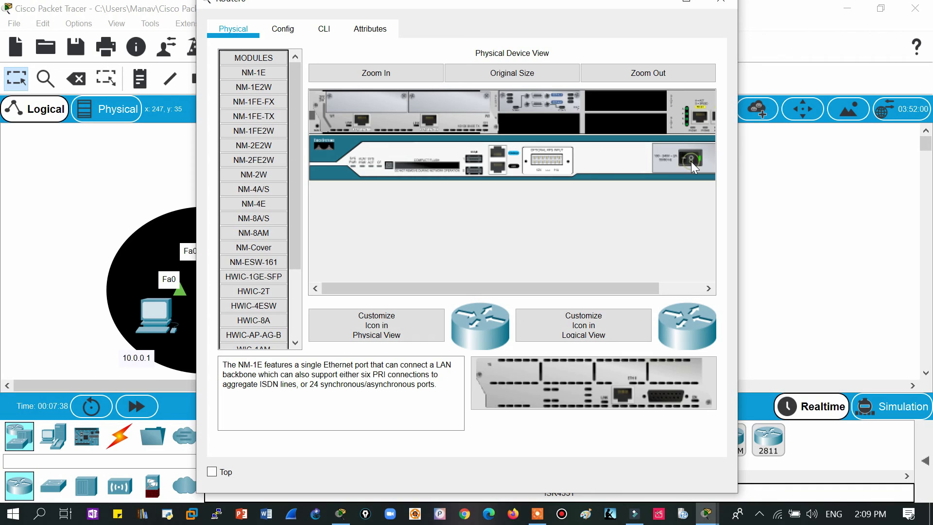
left_click(325, 29)
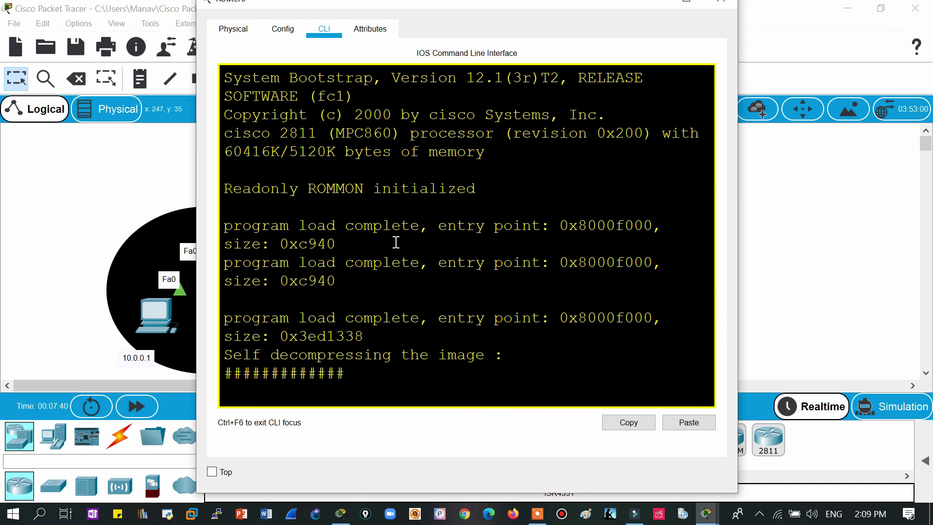
left_click(690, 6)
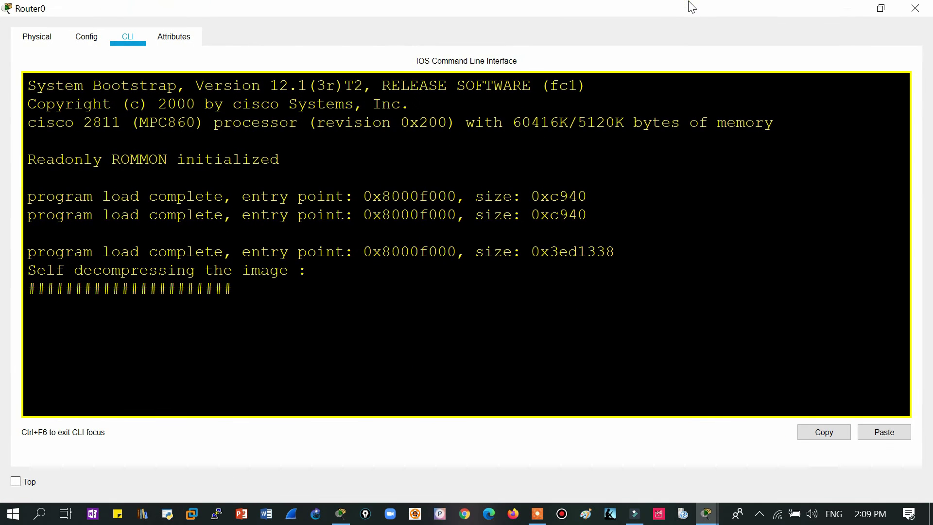
left_click(917, 5)
Step: Bring up the command prompt in the 829 router's CLI and close the router window
left_click(505, 151)
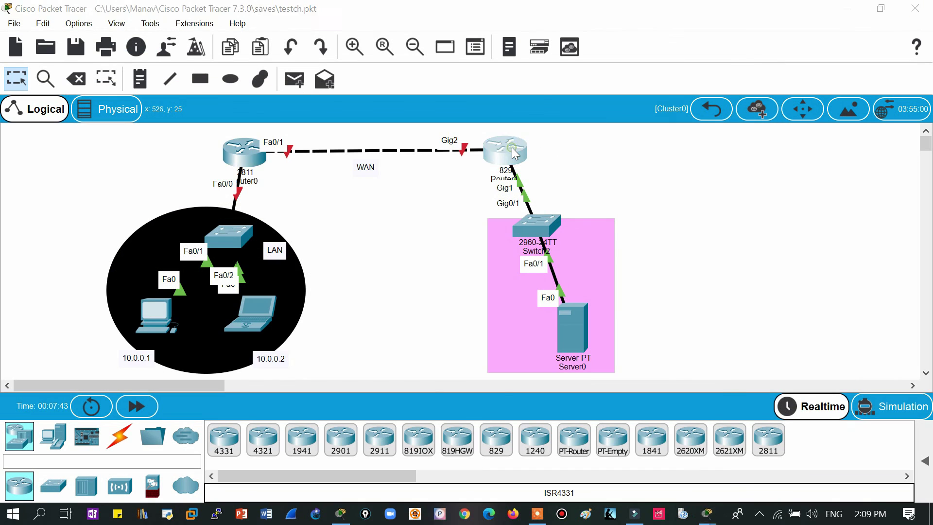
left_click(322, 30)
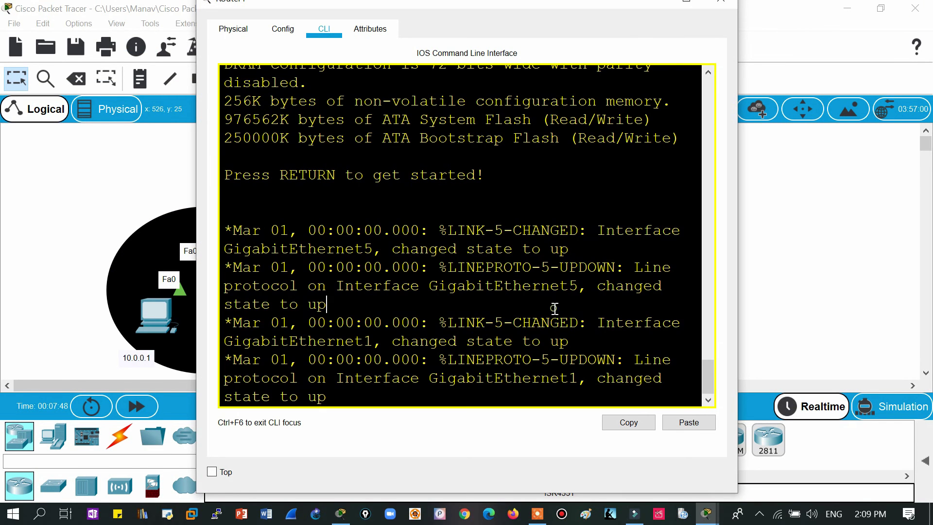
key("Return")
key("Return")
key("Return")
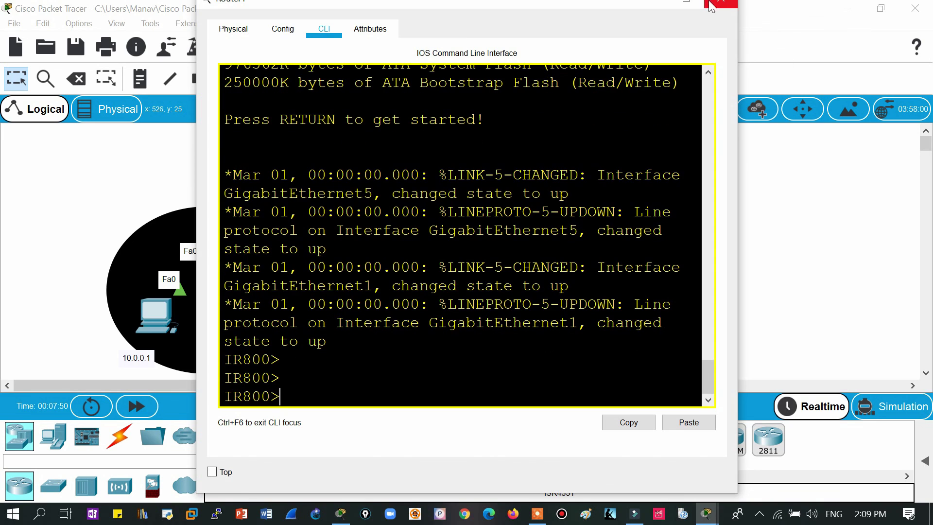
left_click(719, 3)
Step: Decline Router0's initial configuration dialog with N and enter privileged EXEC mode with the en command
left_click(251, 156)
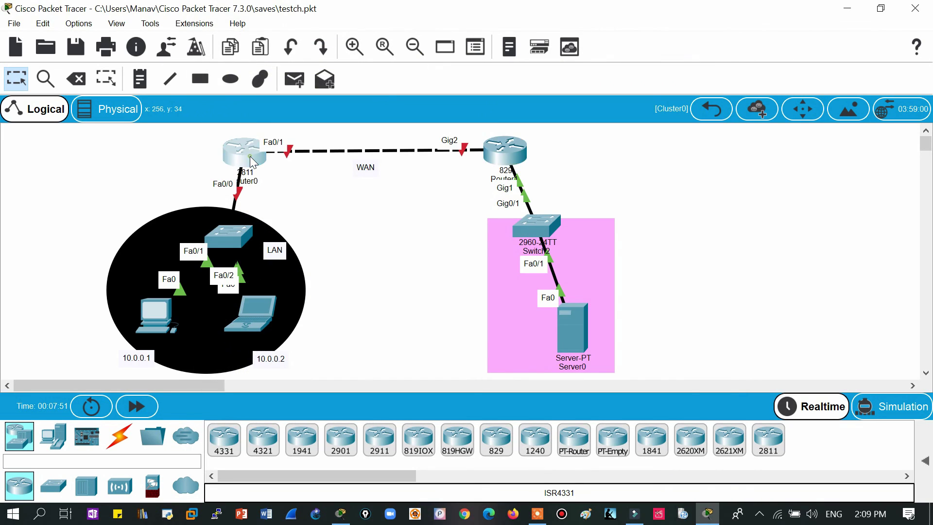
left_click(686, 3)
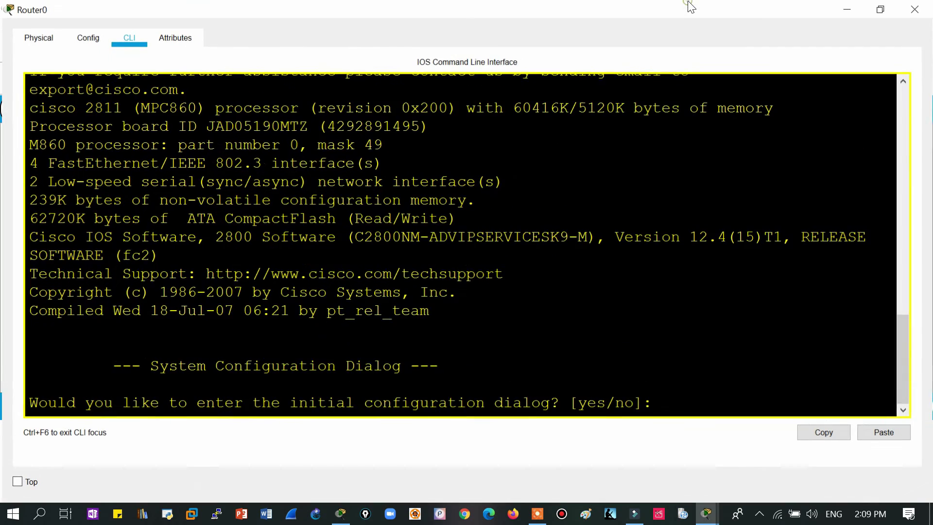
type("N")
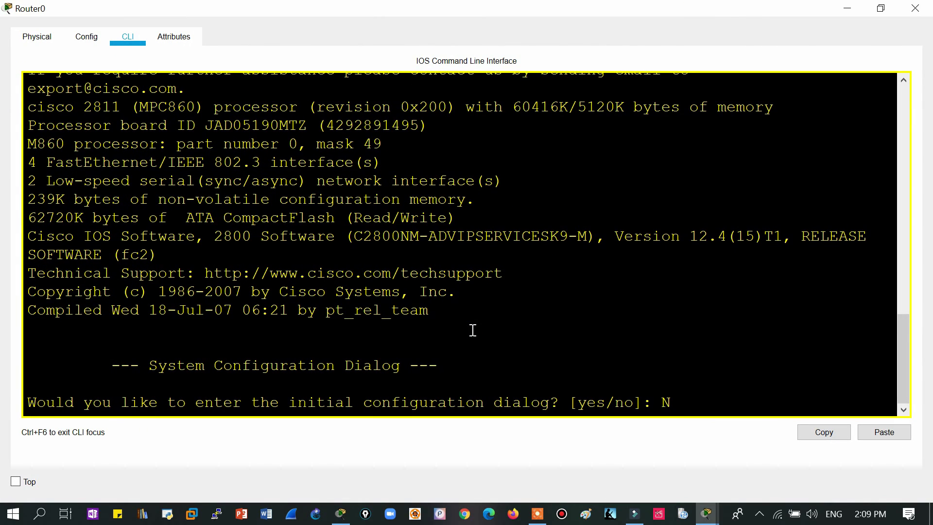
key("Return")
key("Return")
key("Return")
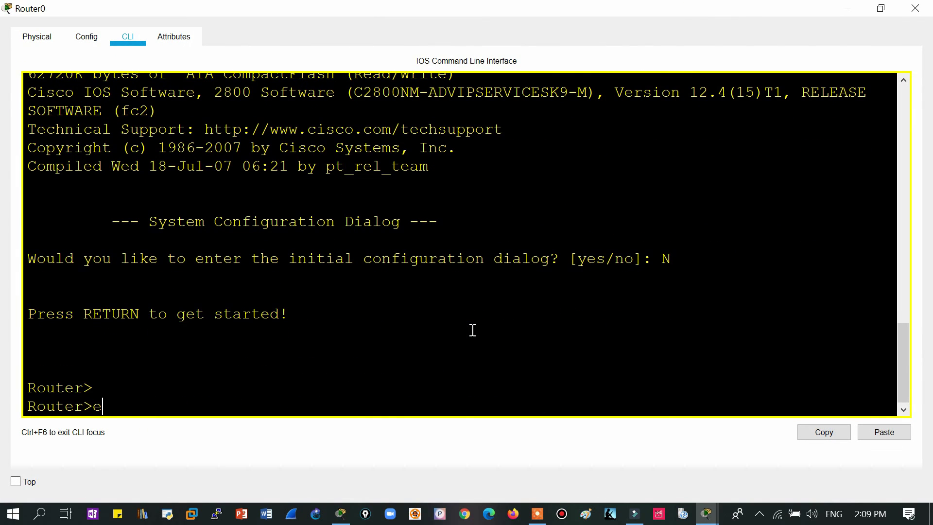
type("en")
key("Return")
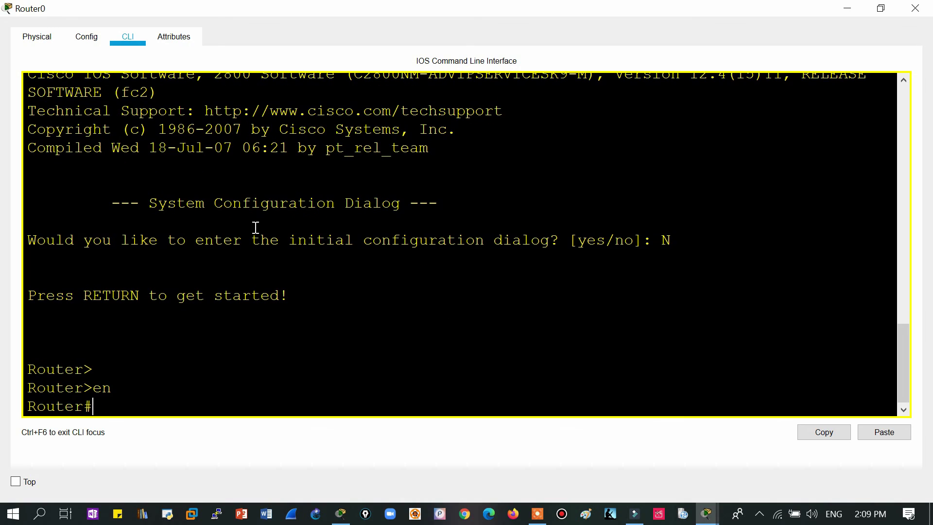
Step: Examine the appearance of the text in Router0's CLI and close the router window
left_click_drag(233, 206, 412, 209)
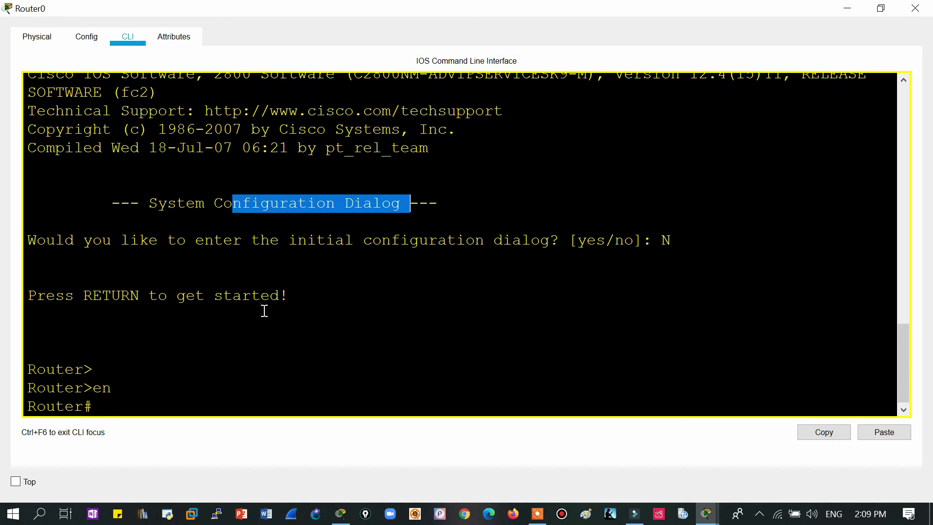
left_click_drag(248, 294, 355, 291)
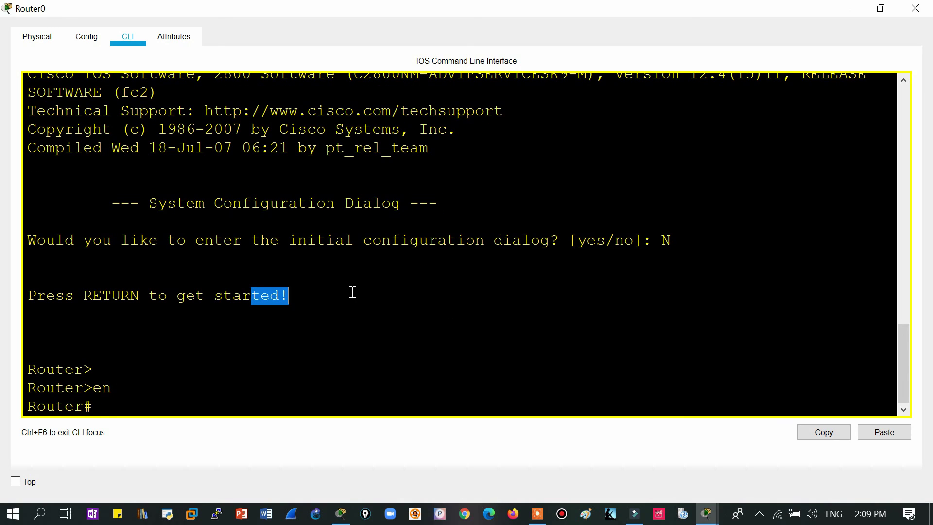
left_click(914, 10)
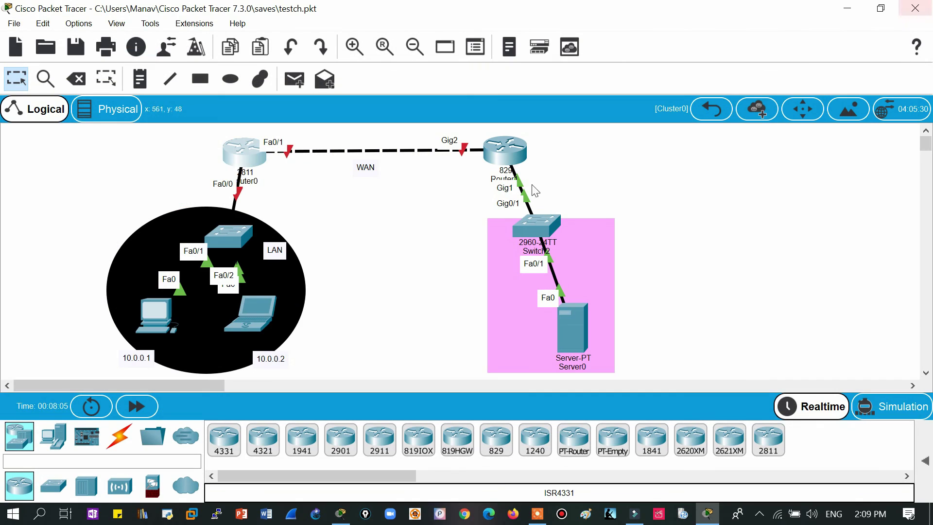
left_click(241, 160)
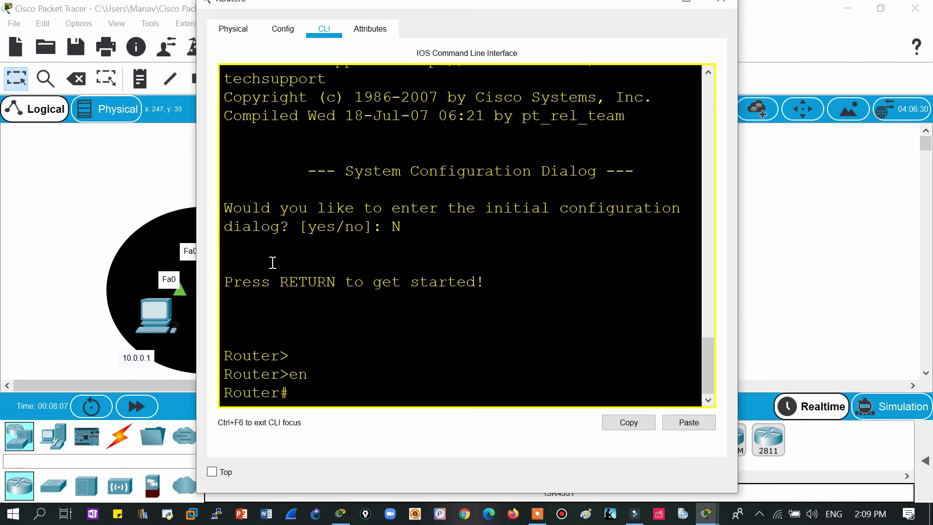
left_click(721, 2)
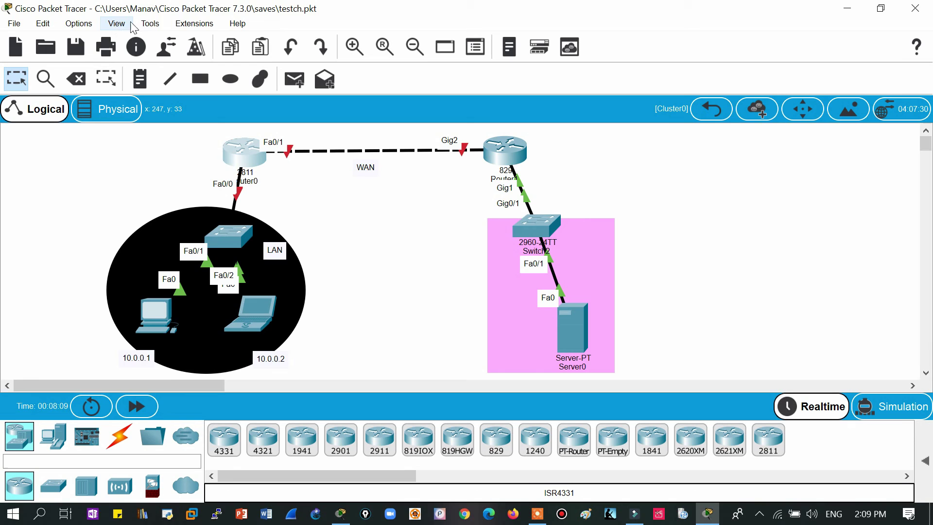
Step: Review the Administrative, Hide and Font sections of the preferences
left_click(78, 23)
left_click(107, 43)
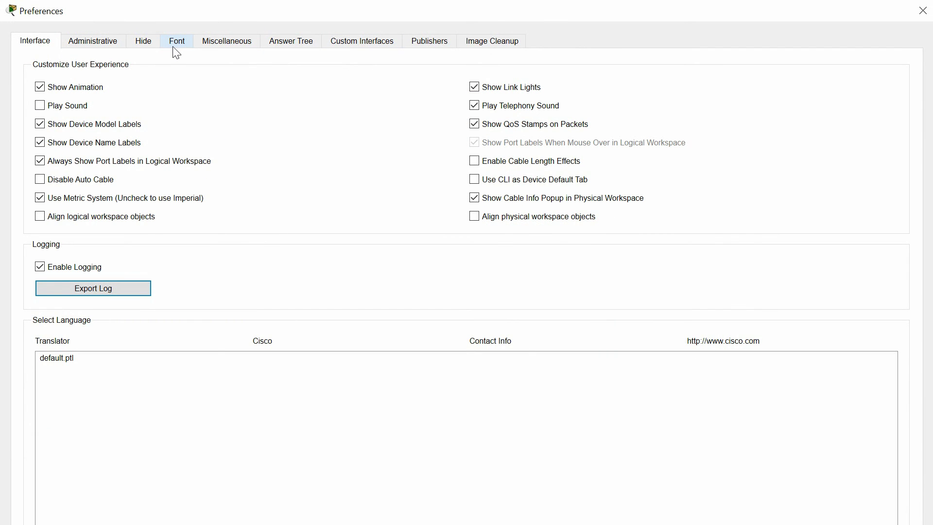
left_click(100, 44)
left_click(140, 46)
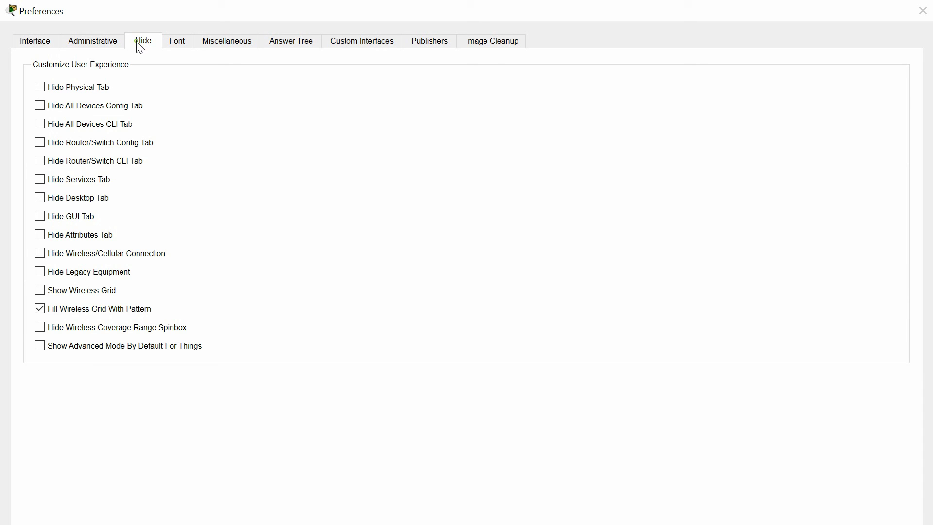
left_click(177, 41)
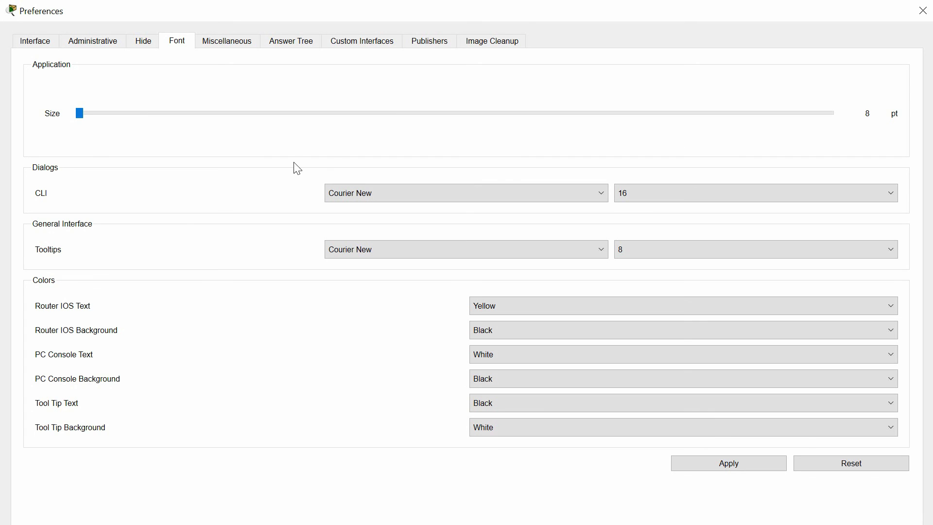
Step: Try application font sizes up to 12 pt and return the size to 8 pt
left_click_drag(79, 116, 98, 123)
left_click_drag(104, 115, 41, 118)
left_click(159, 112)
left_click(215, 114)
left_click(338, 122)
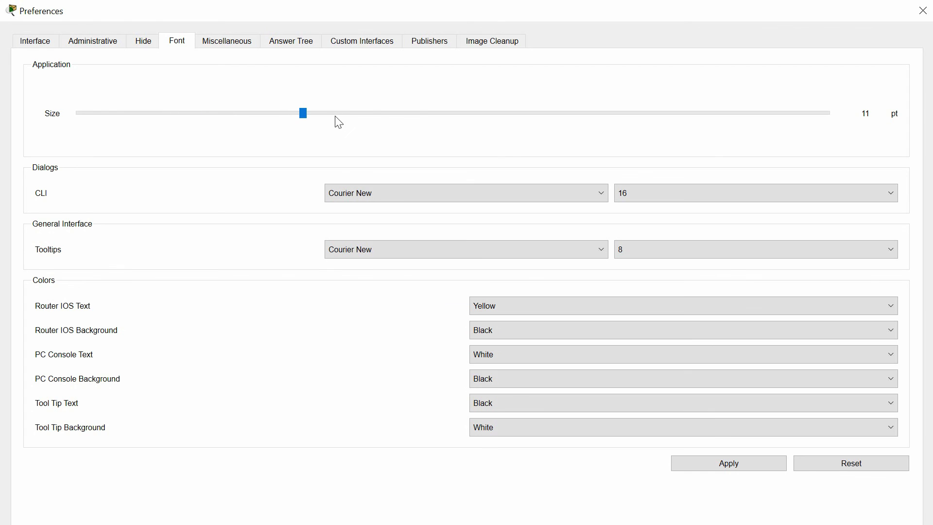
left_click(400, 120)
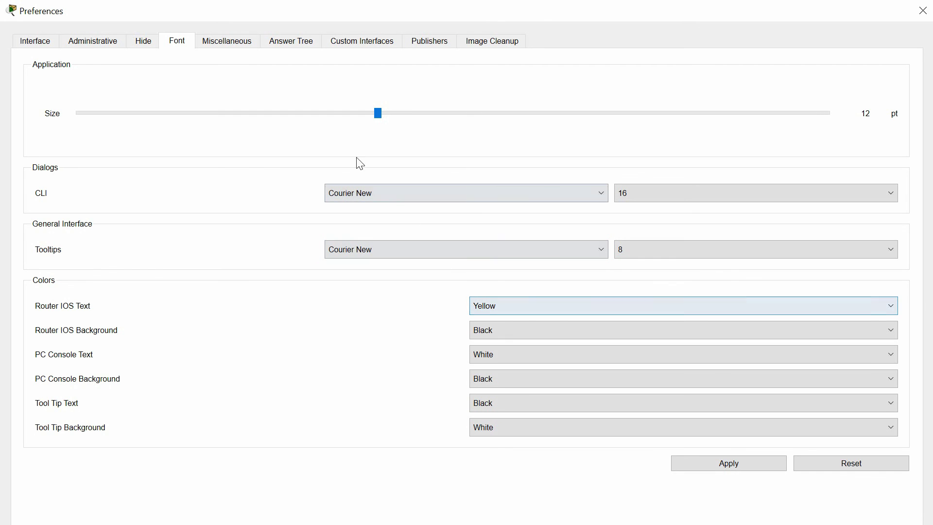
left_click(698, 203)
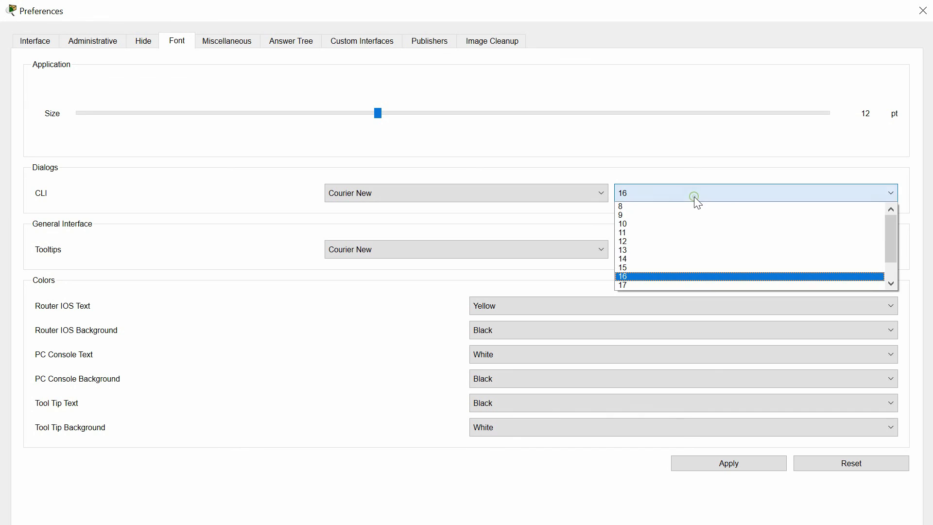
left_click(79, 116)
left_click(79, 116)
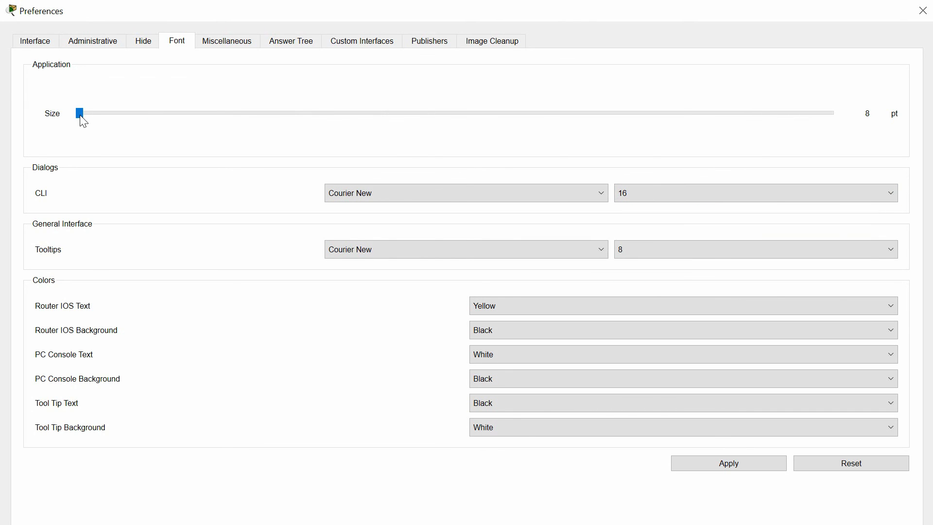
Step: Set the CLI dialog font size to 20 in the font preferences
left_click(625, 198)
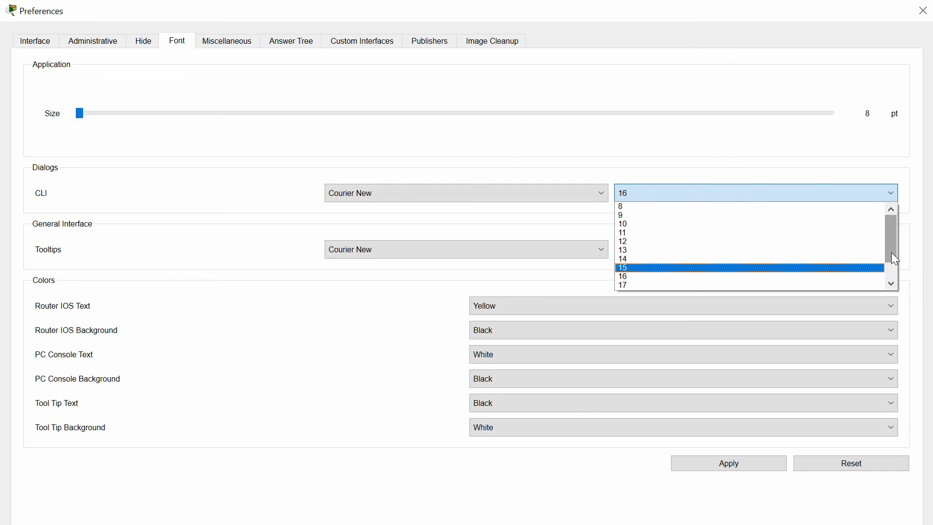
left_click_drag(895, 259, 890, 284)
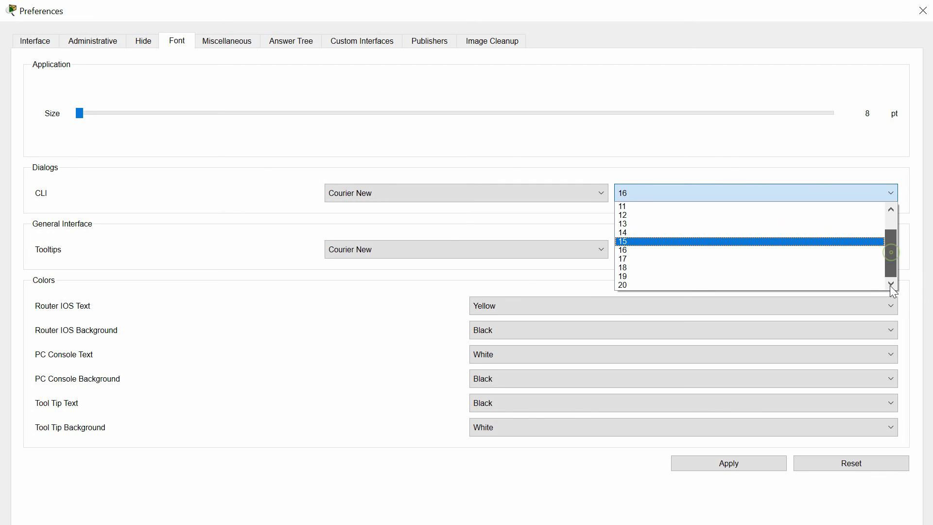
left_click(632, 285)
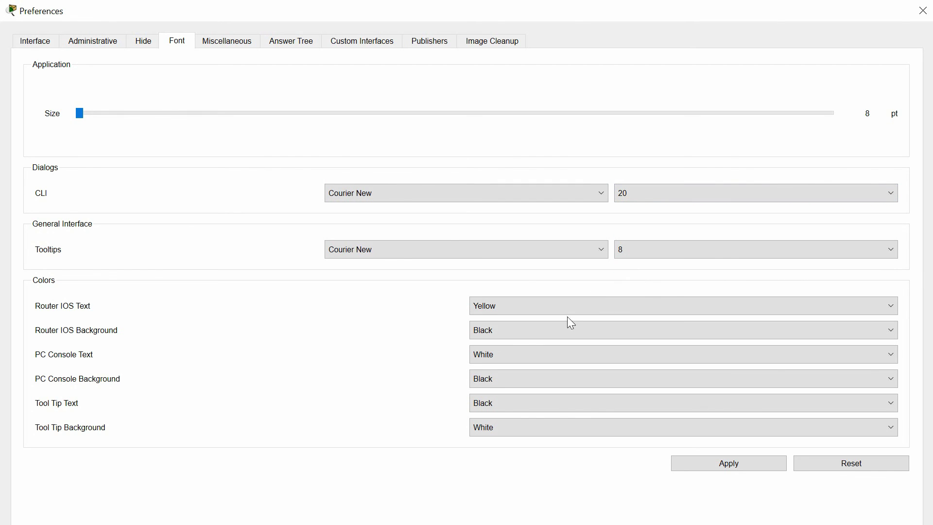
Step: Set the Router IOS text colour to orange and its background to white, apply the font preferences and close them
left_click(484, 311)
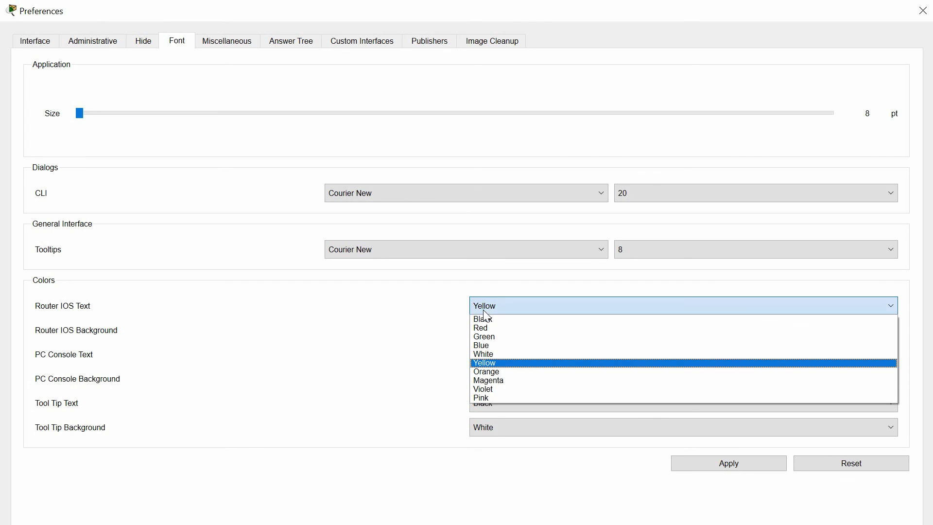
left_click(496, 377)
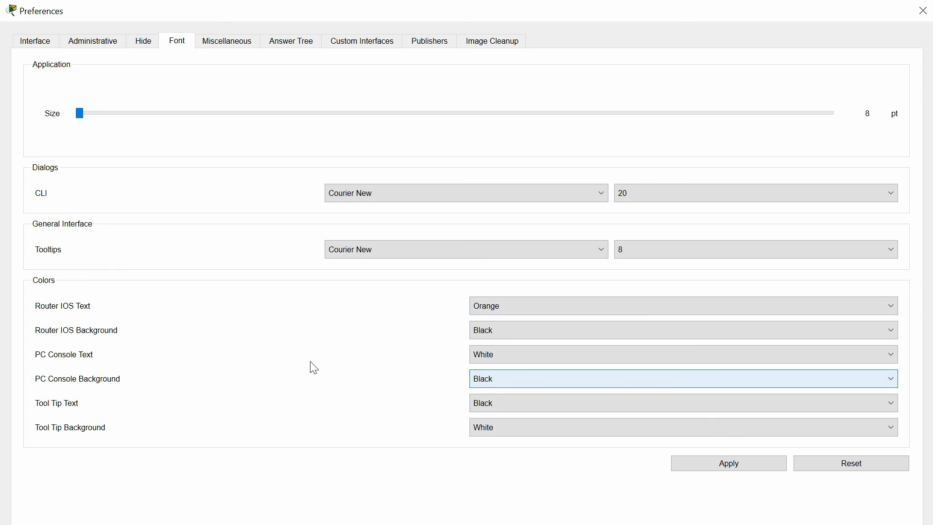
left_click(489, 331)
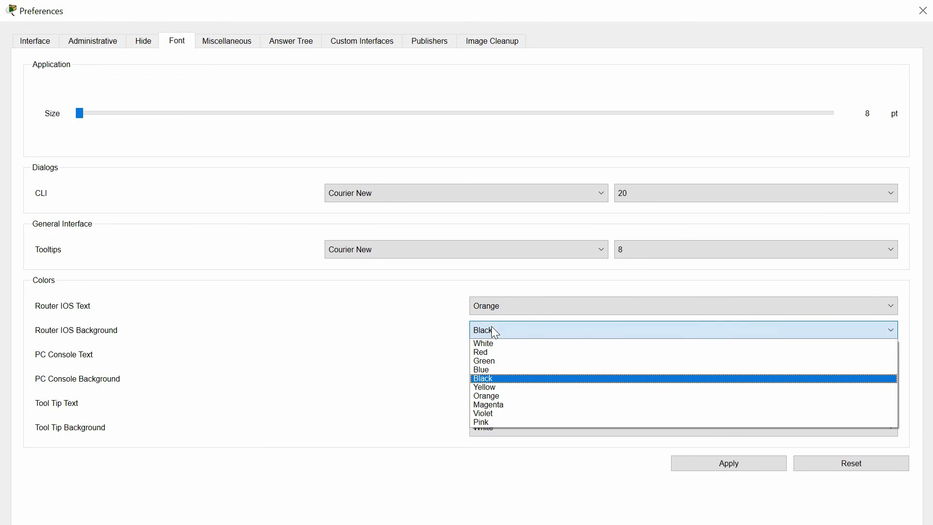
left_click(500, 348)
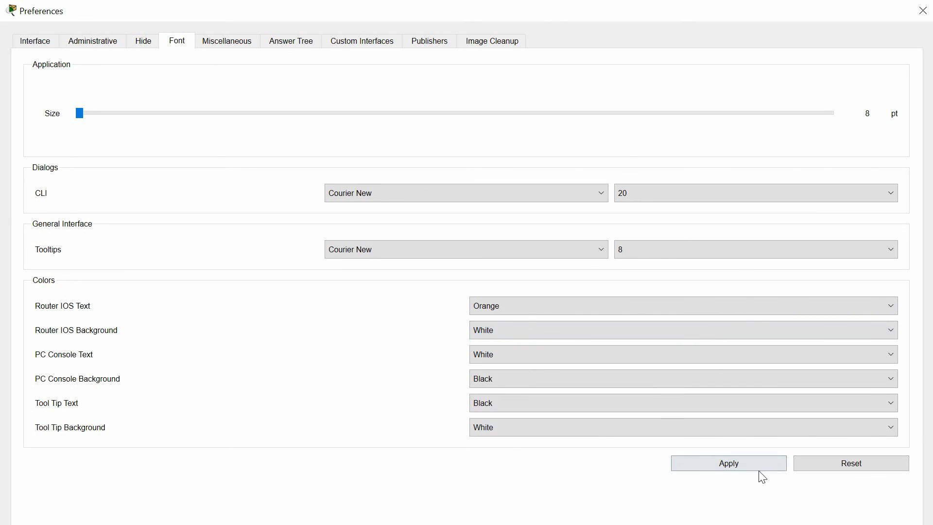
left_click(740, 469)
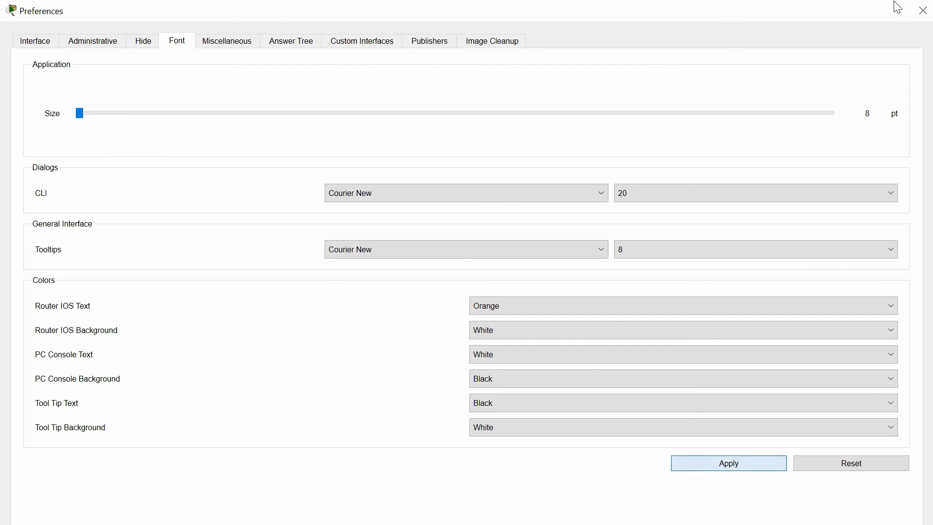
left_click(922, 10)
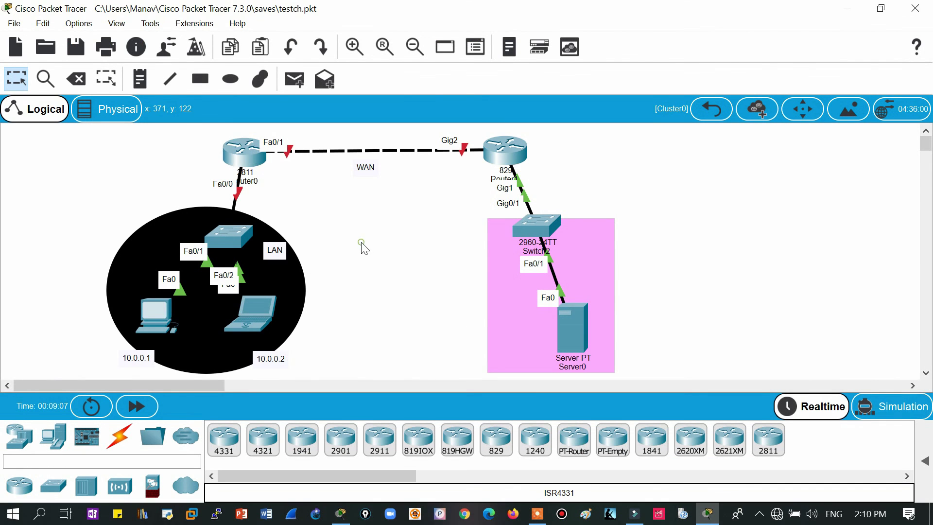
Step: Examine the CLI colours of Router0 and the 829 router, closing each device window
left_click(243, 151)
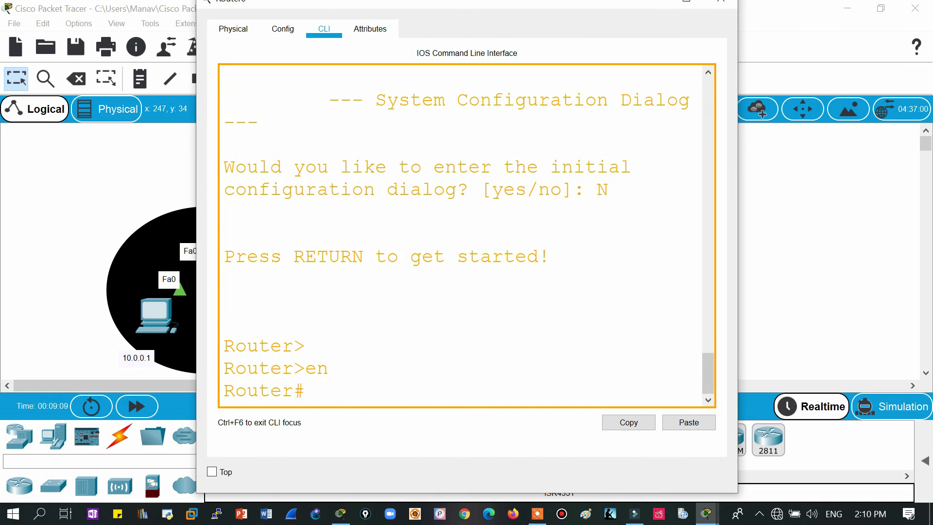
left_click(721, 2)
left_click(505, 156)
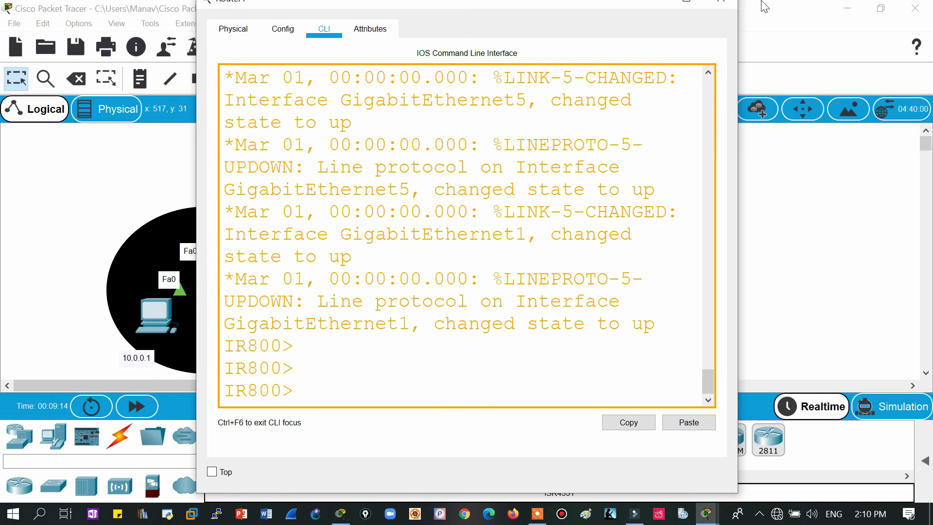
left_click(719, 4)
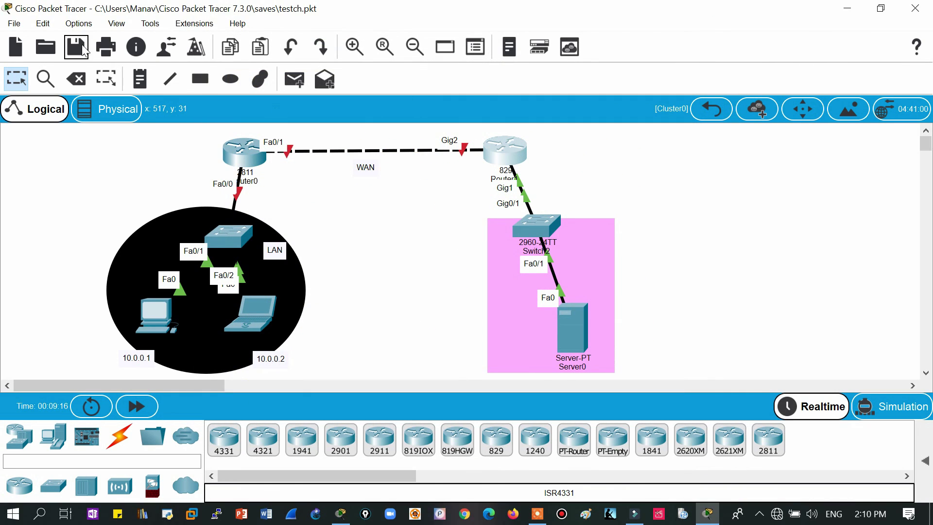
Step: Reopen the preferences and switch the Always Show Port Labels in Logical Workspace option off and on again
left_click(78, 24)
left_click(106, 41)
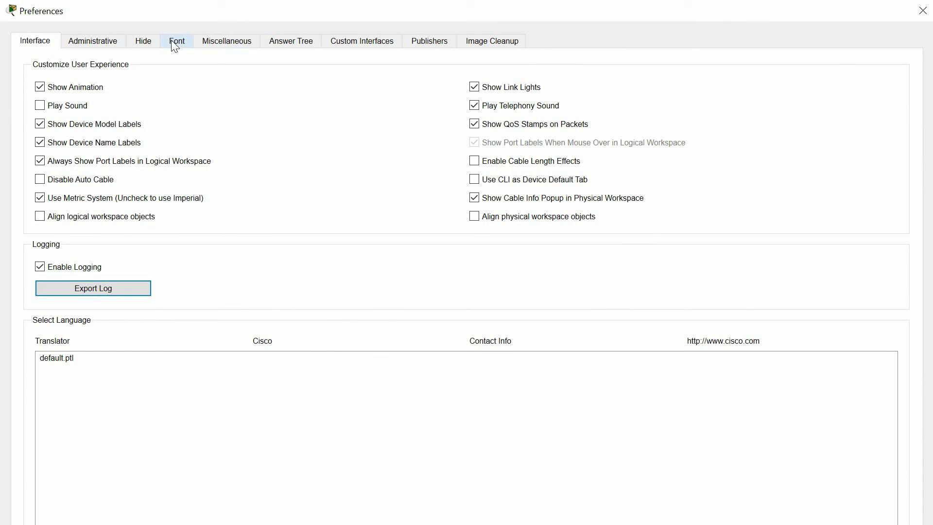
left_click(175, 47)
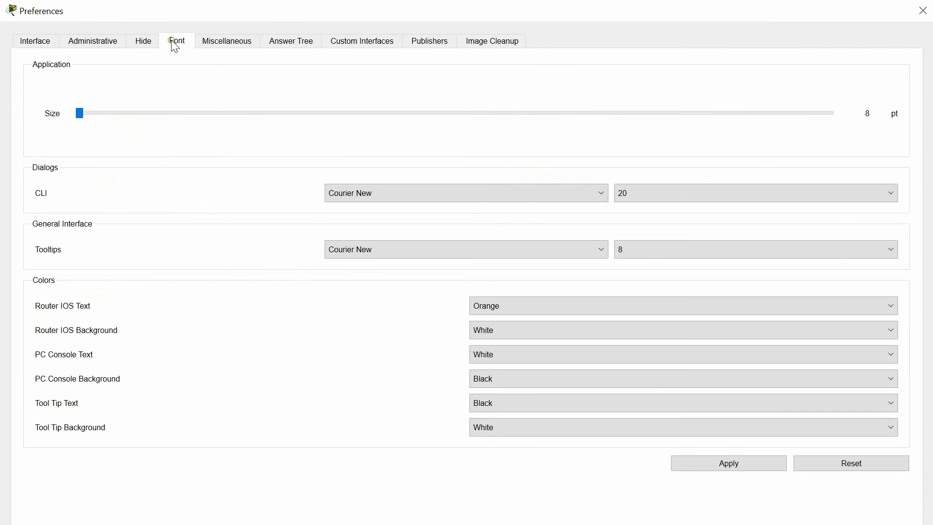
left_click(37, 41)
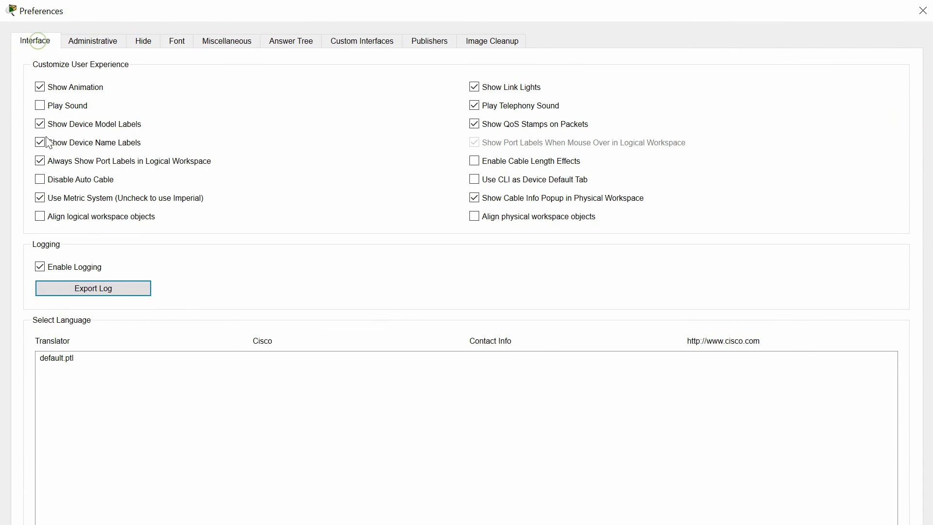
left_click(39, 160)
left_click(39, 161)
Step: Set the Router IOS text to yellow and its background to black in the font preferences, and check Router0's CLI
left_click(178, 41)
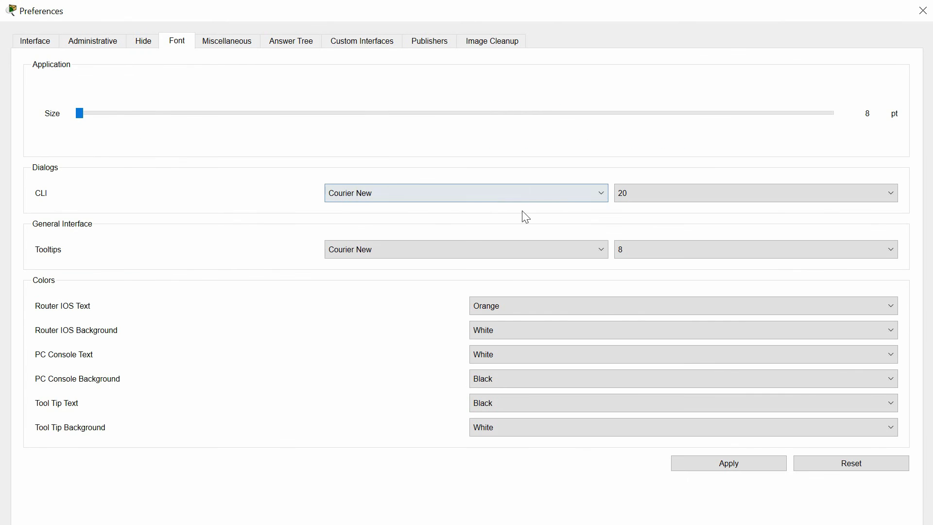
left_click(493, 309)
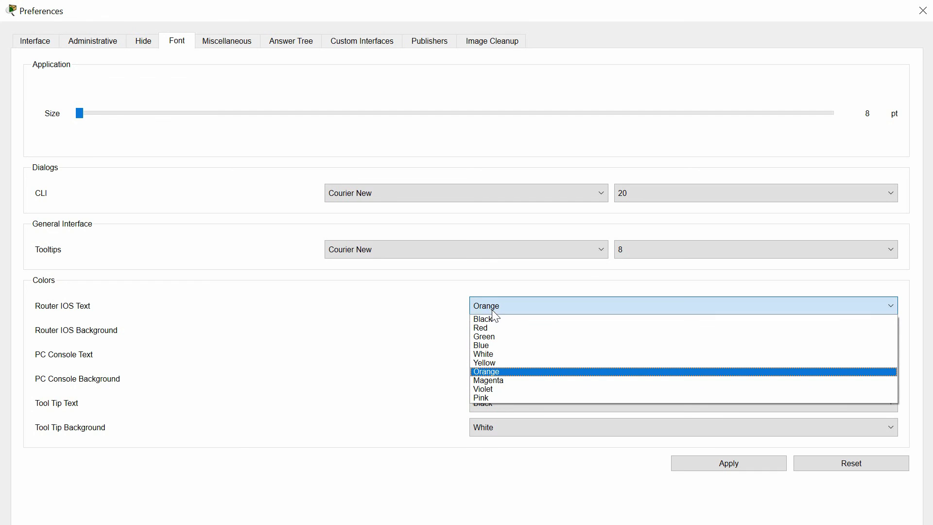
left_click(500, 362)
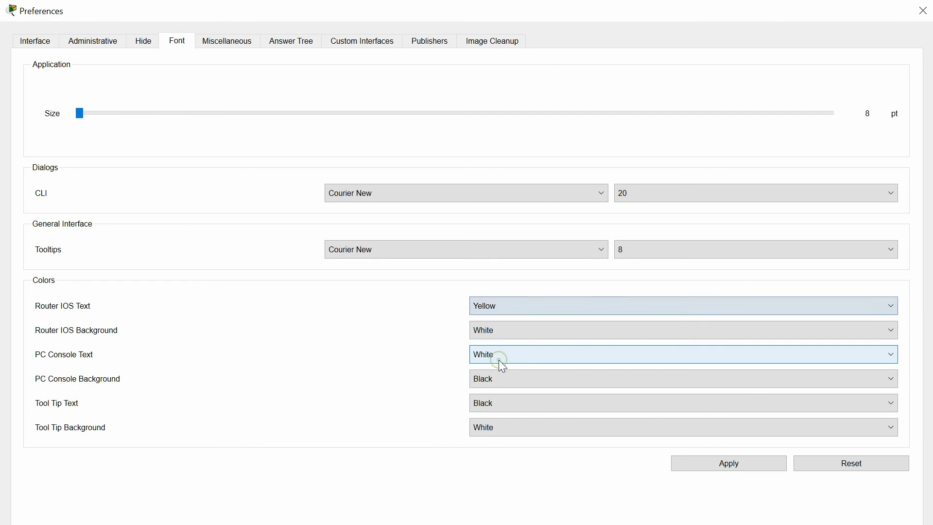
left_click(506, 332)
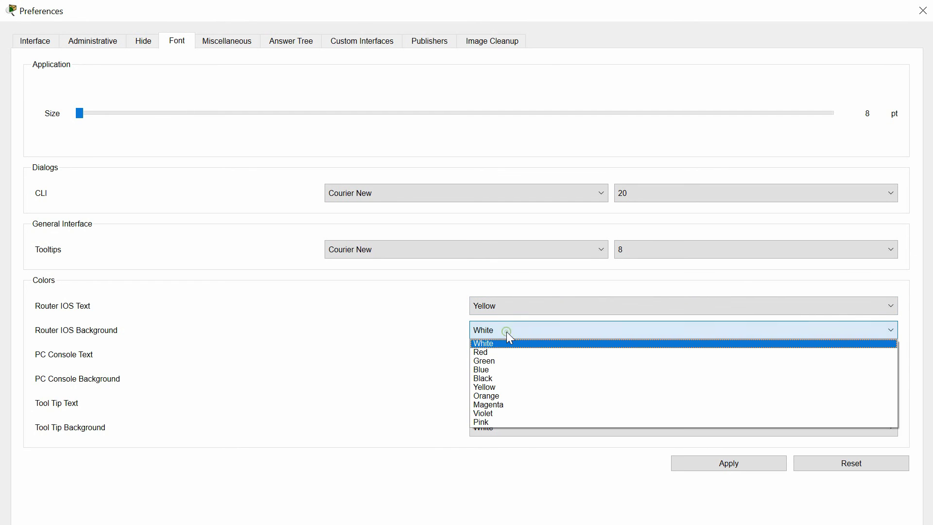
left_click(492, 379)
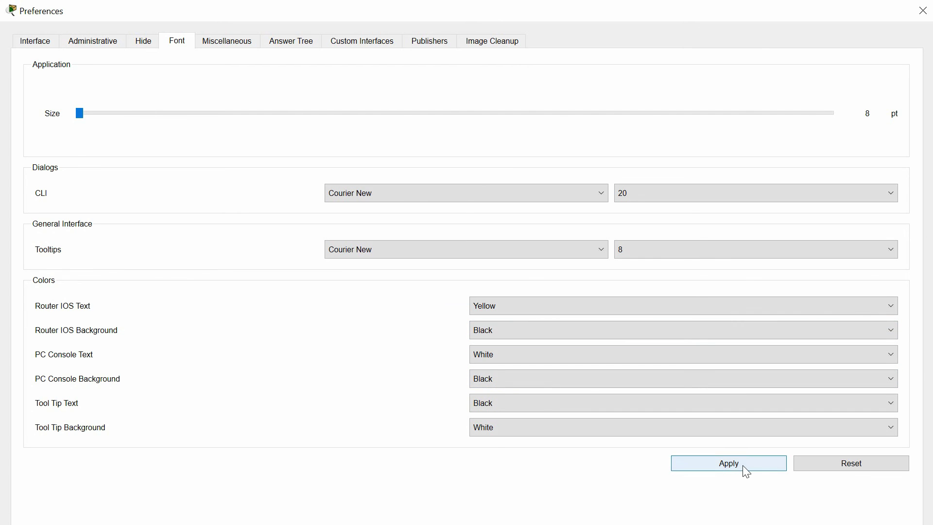
left_click(922, 10)
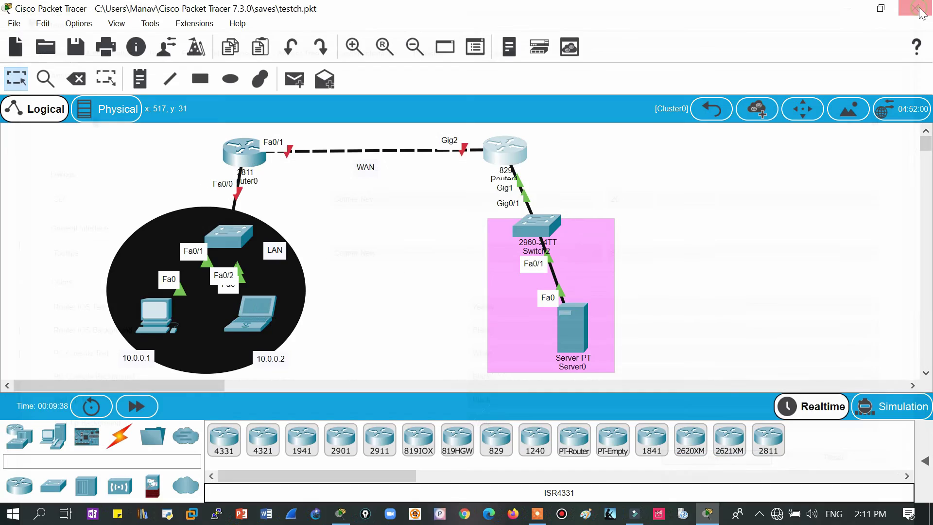
left_click(246, 155)
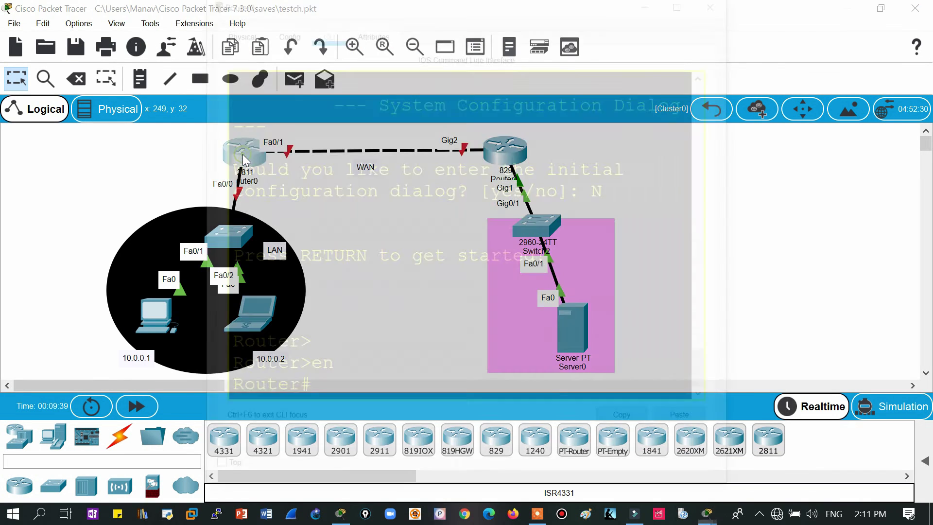
left_click(720, 2)
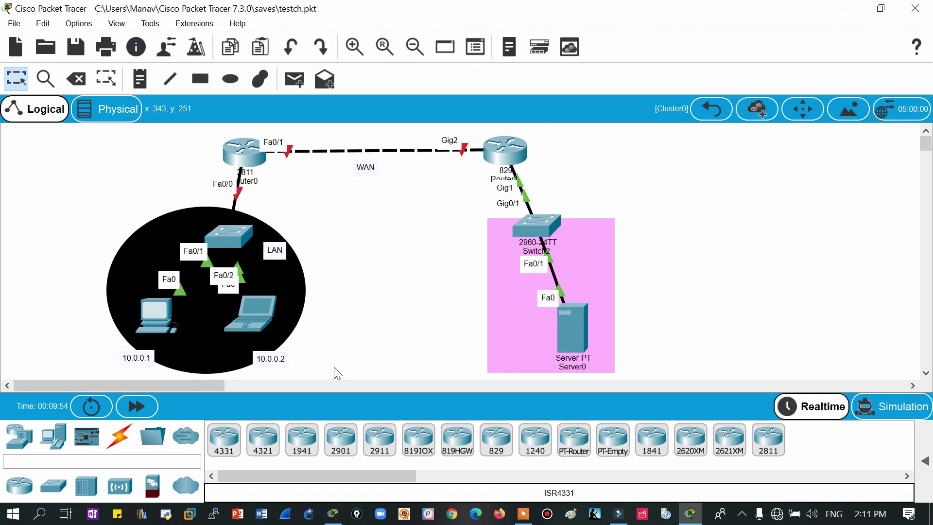
Step: Add a PC to the workspace between the black LAN ellipse and the pink server area
left_click(54, 440)
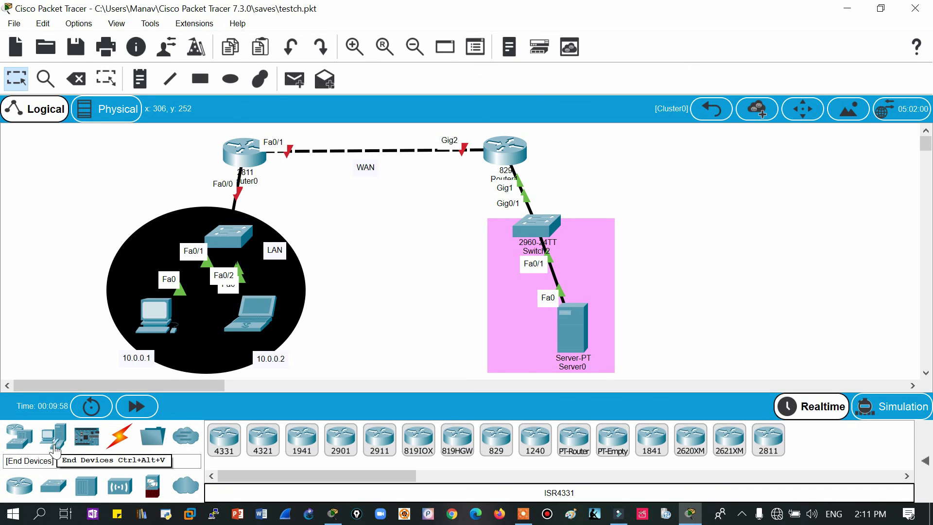
left_click(224, 450)
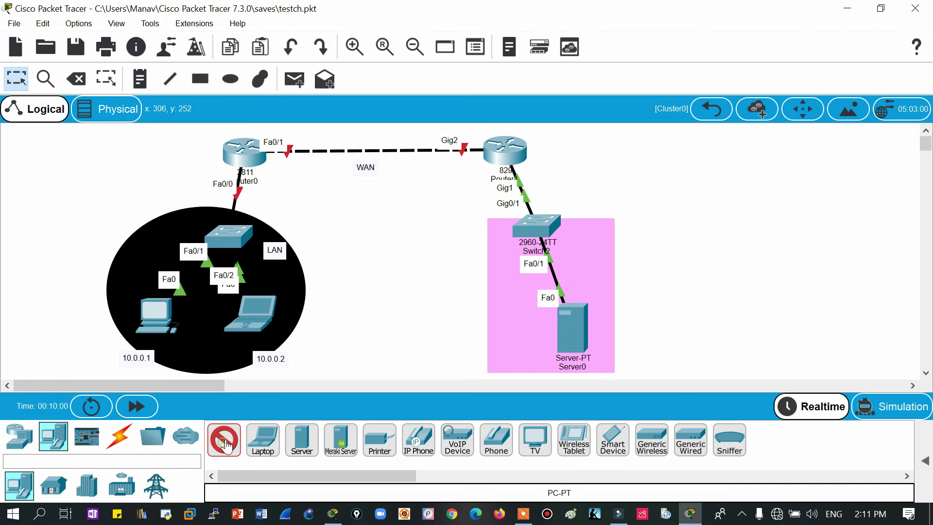
left_click(408, 309)
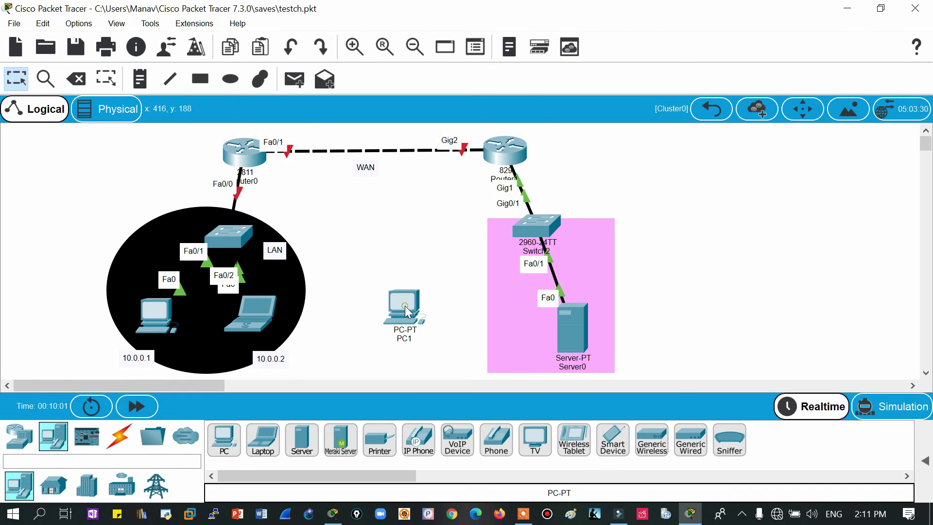
Step: Connect PC1 to the 2960 switch above the server with an automatically chosen cable and fast-forward the network time
left_click(118, 445)
left_click(224, 440)
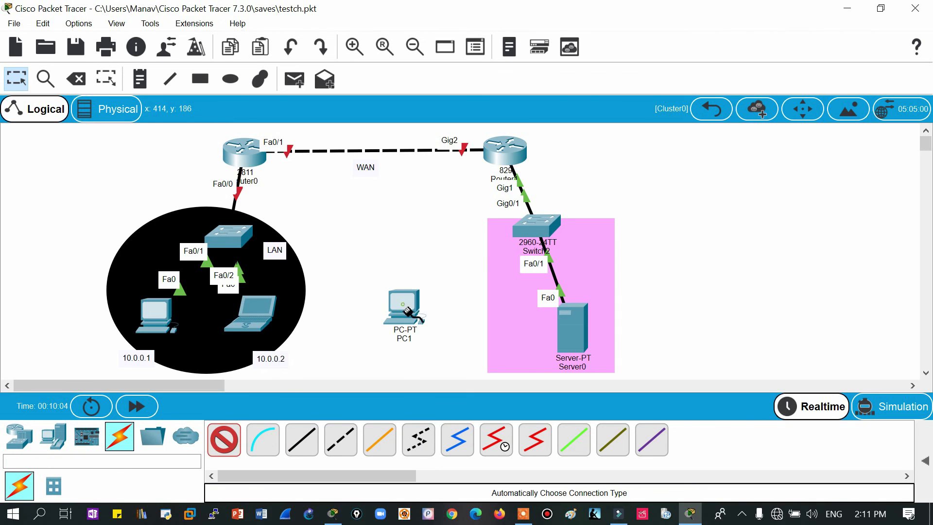
left_click(401, 316)
left_click(523, 228)
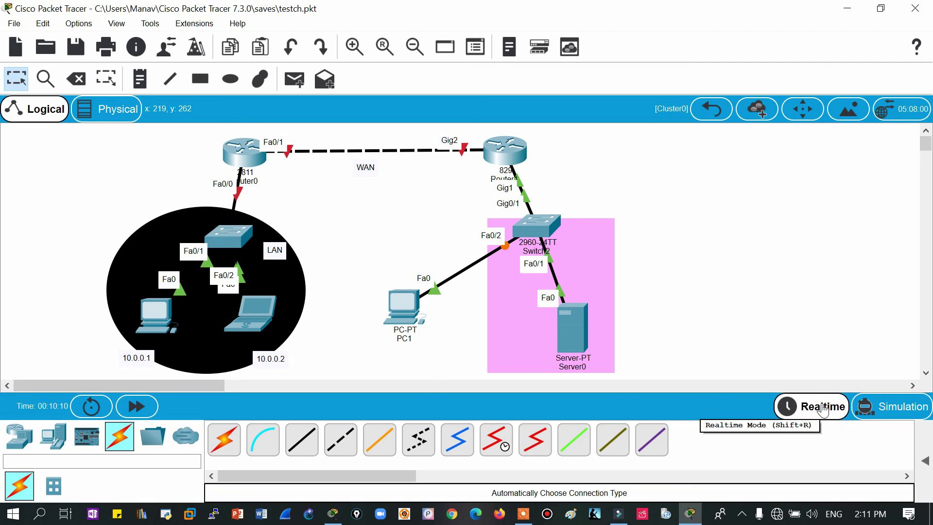
left_click(140, 408)
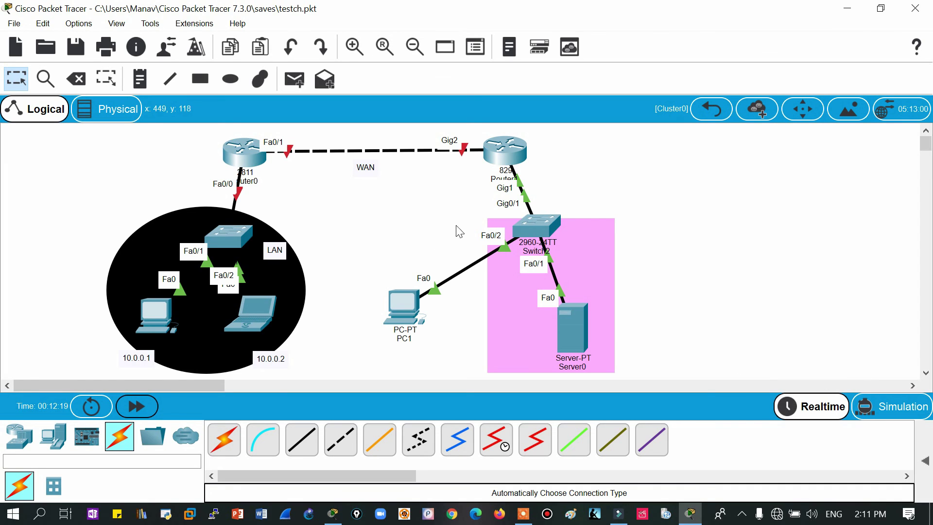
Step: Switch to simulation mode and hide the event list
left_click(899, 406)
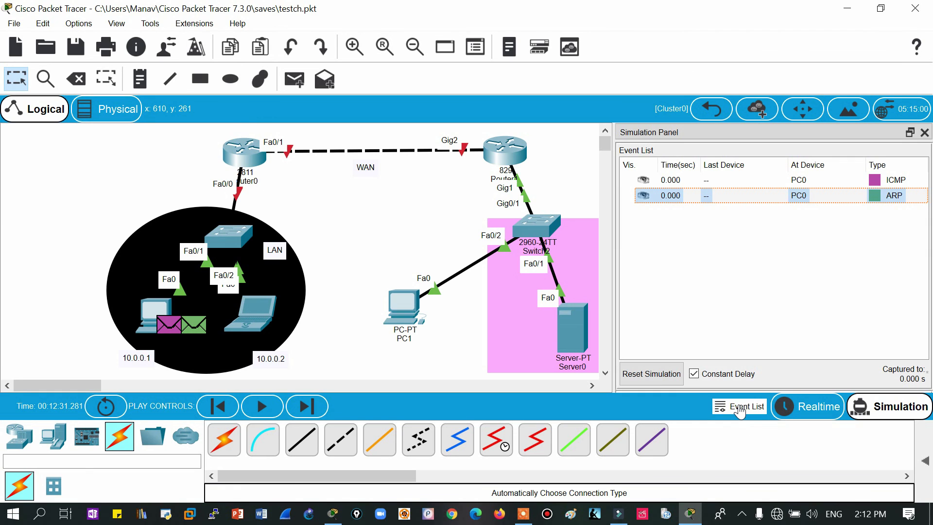
left_click(738, 408)
Step: Power-cycle Router0 in its physical view, check its boot output in the CLI, and return to realtime mode
left_click(244, 151)
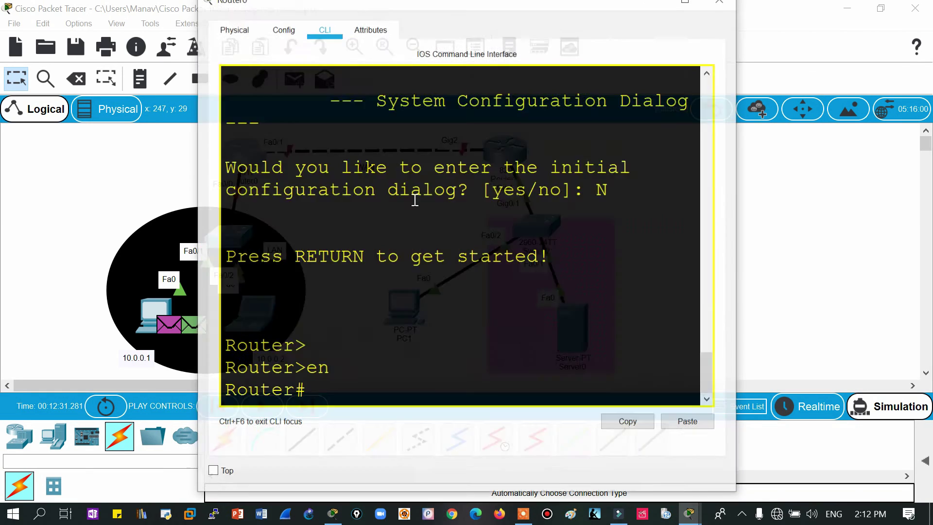
left_click(245, 27)
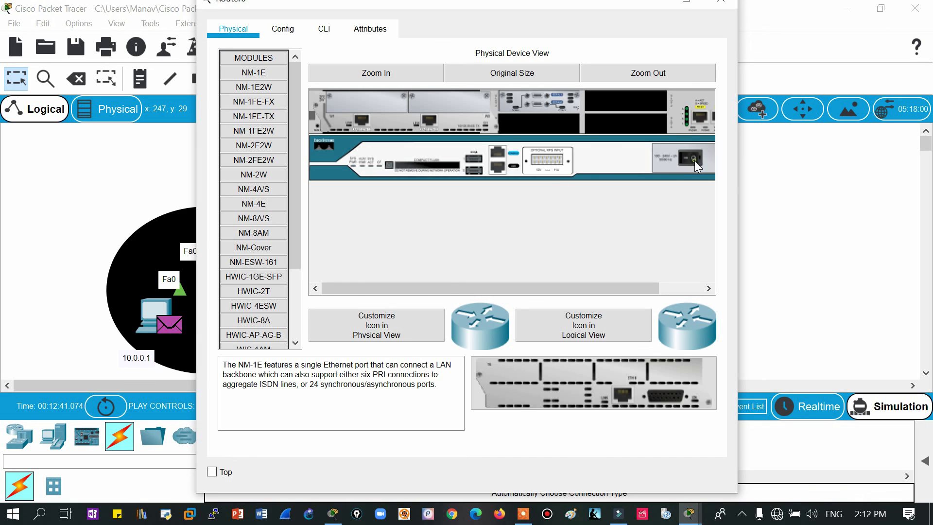
left_click(324, 34)
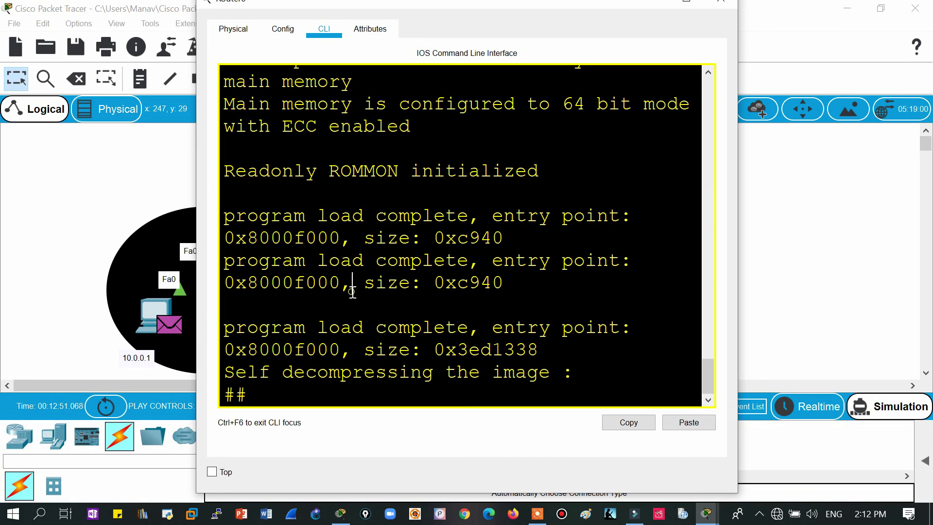
left_click(720, 4)
left_click(810, 407)
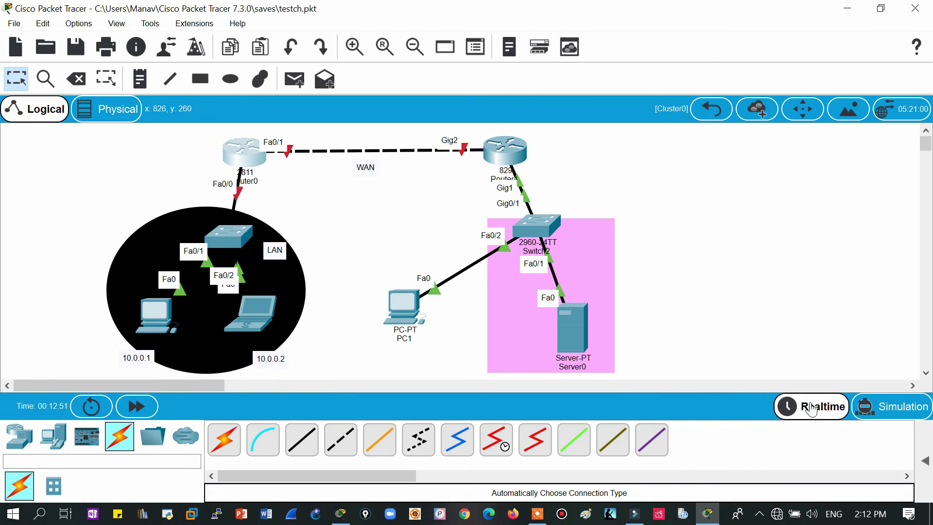